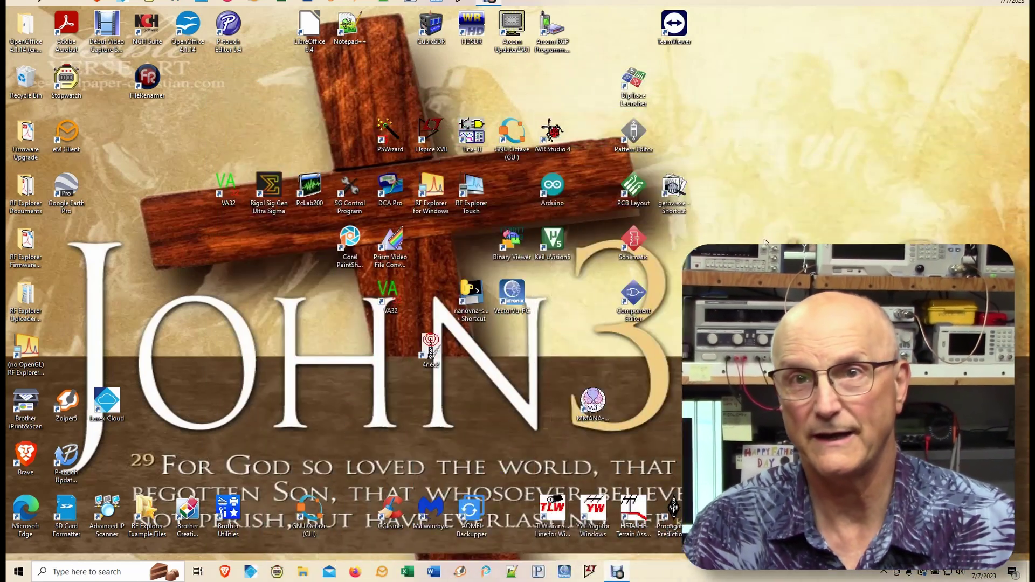
# Step: Start the DipTrace Launcher from the desktop and open Schematic Capture
pyautogui.click(634, 82)
pyautogui.doubleClick(634, 82)
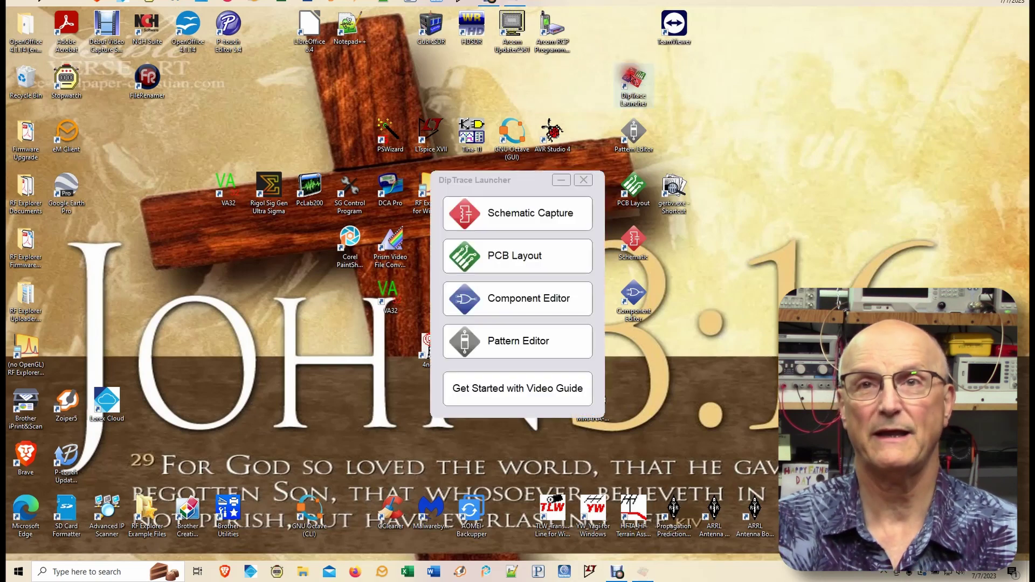
pyautogui.click(516, 218)
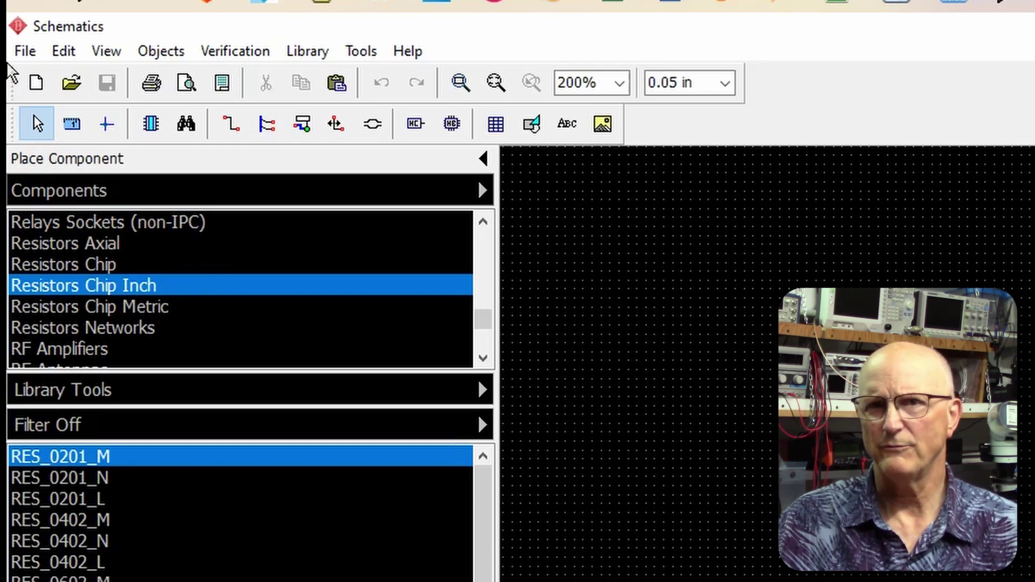
# Step: Apply the titles and sheet setup with 0.5 in border margins and an 11 by 8.5 in sheet size to all sheets
pyautogui.click(24, 54)
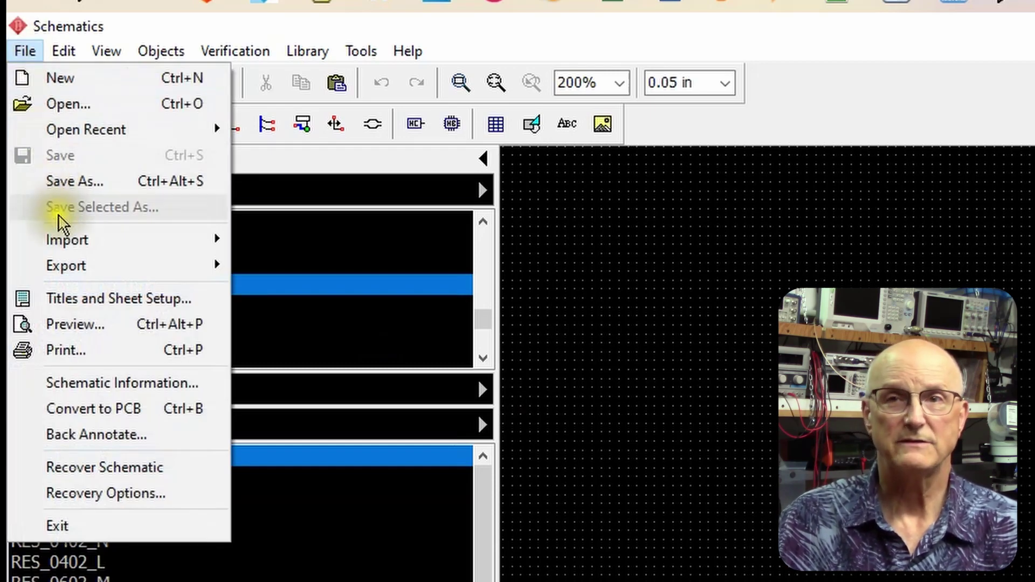
pyautogui.click(87, 300)
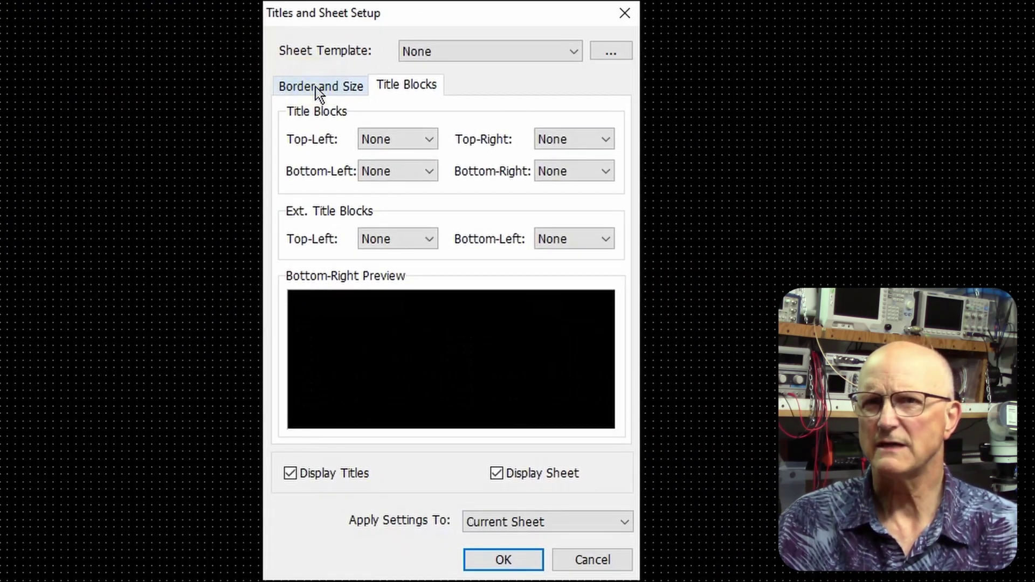
pyautogui.click(315, 87)
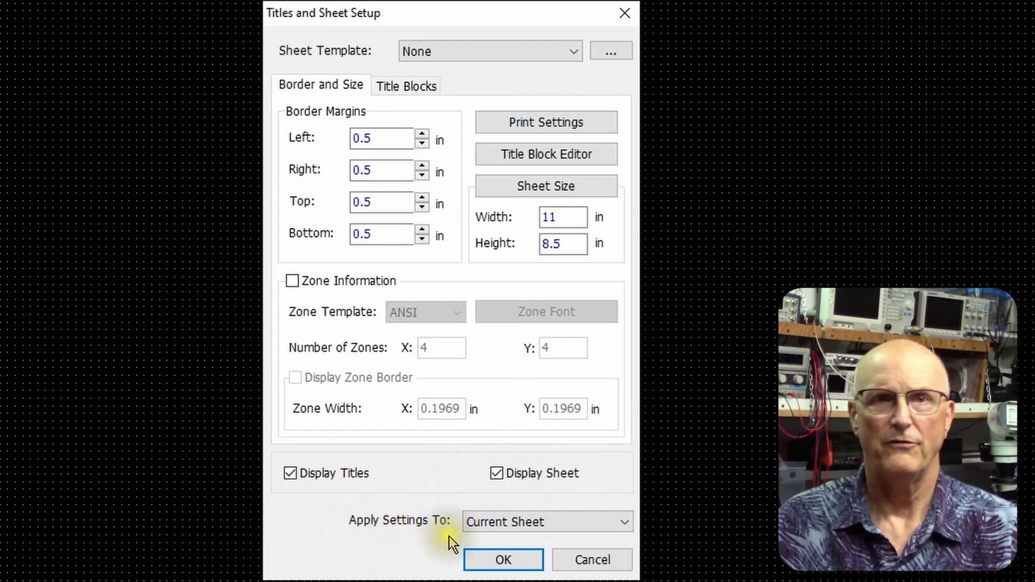
pyautogui.click(625, 522)
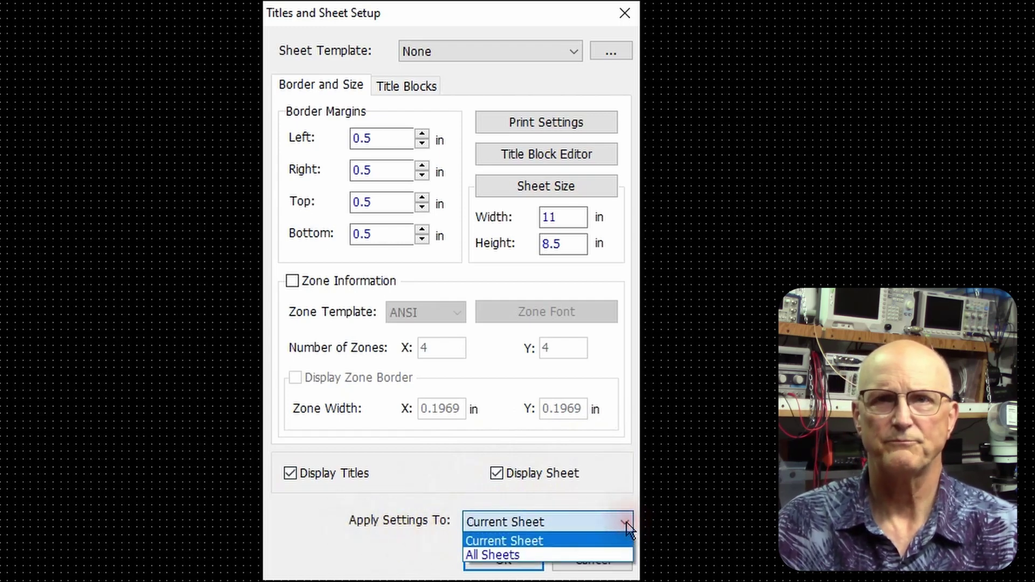
pyautogui.click(503, 555)
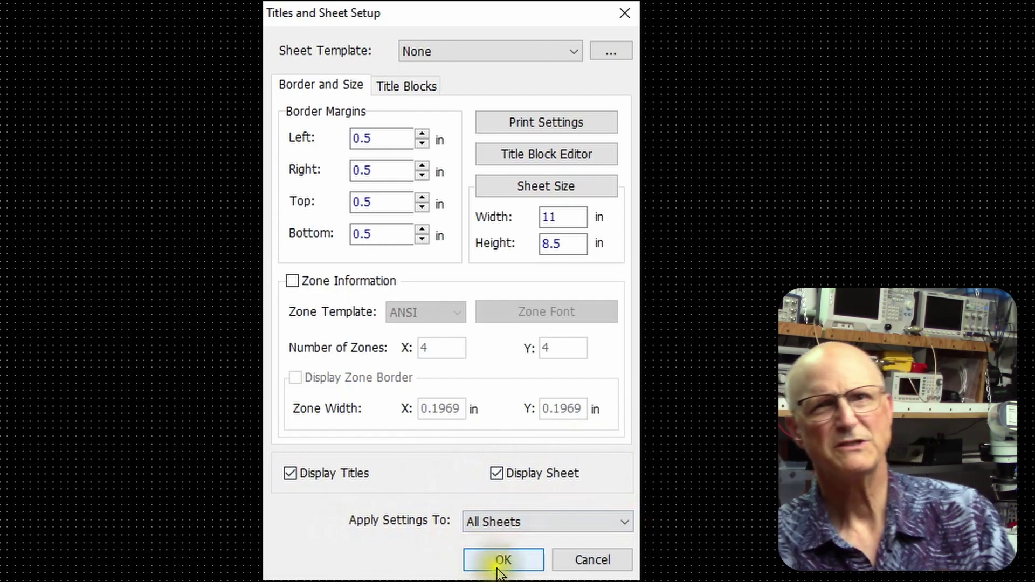
pyautogui.click(504, 560)
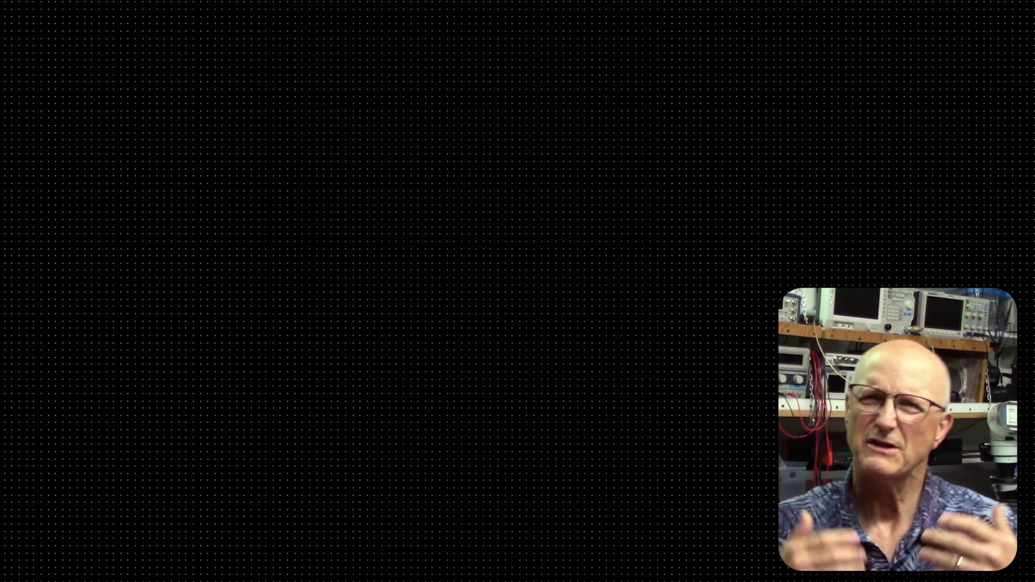
# Step: Rename Sheet 1 as "Input and Output Amplifiers"
pyautogui.scroll(-3, 541, 432)
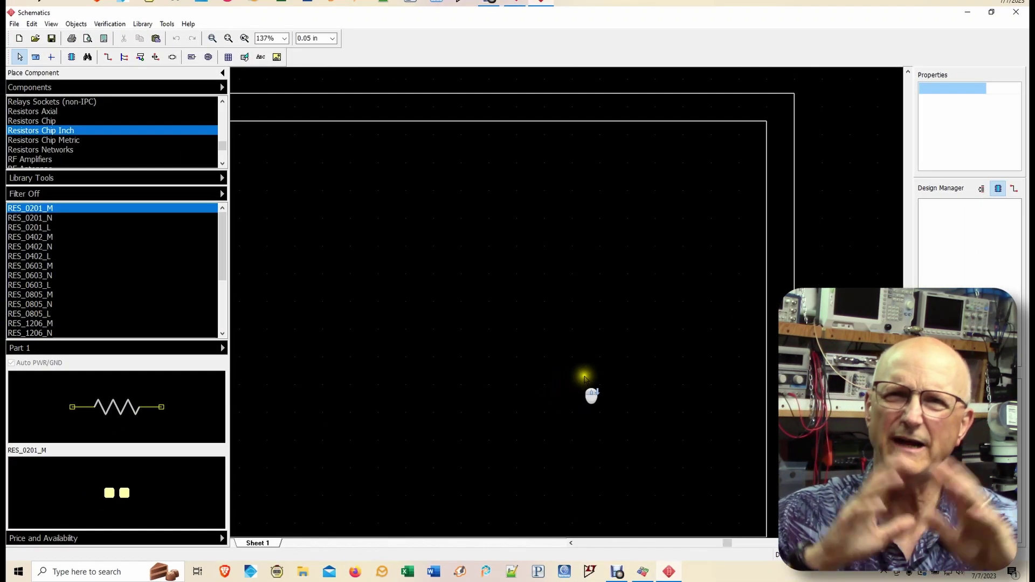
pyautogui.scroll(-2, 657, 335)
pyautogui.scroll(2, 435, 404)
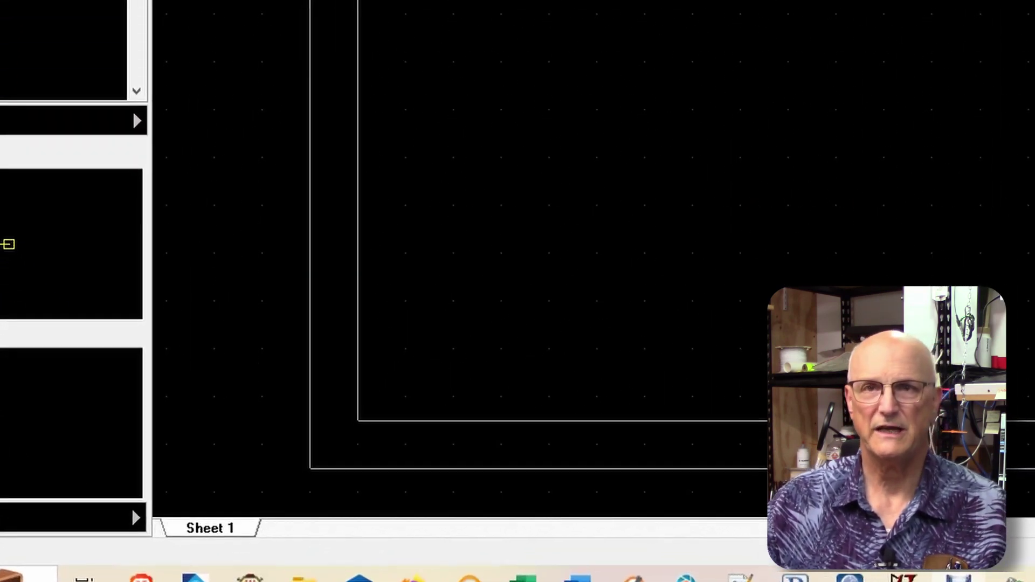
pyautogui.rightClick(215, 521)
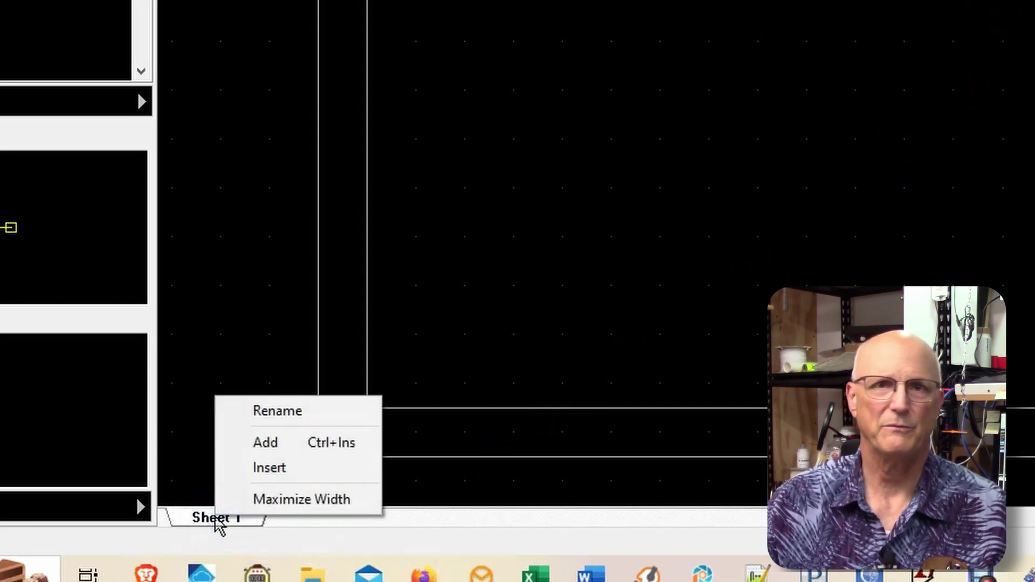
pyautogui.click(271, 410)
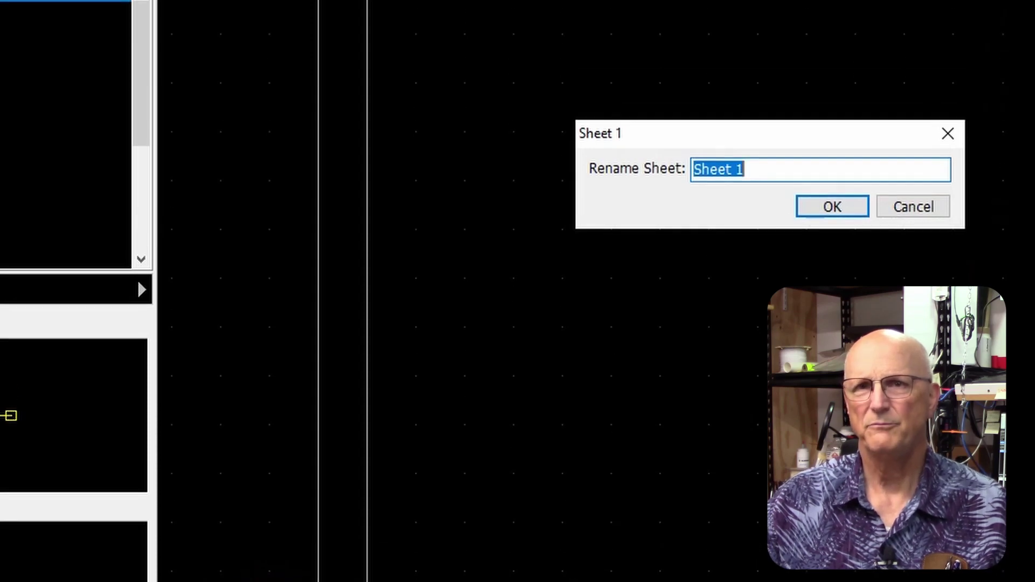
pyautogui.write('In')
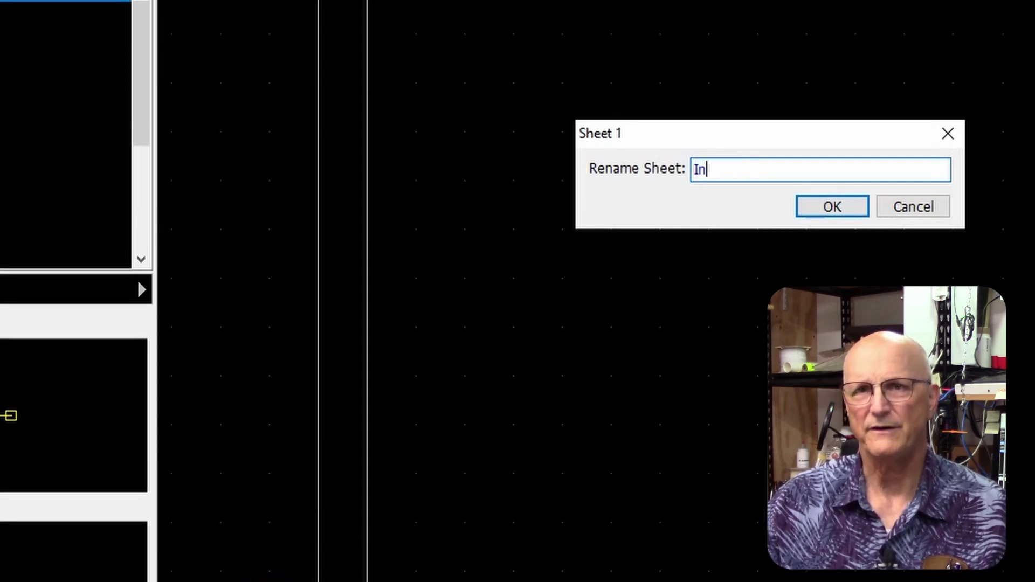
pyautogui.write('put an')
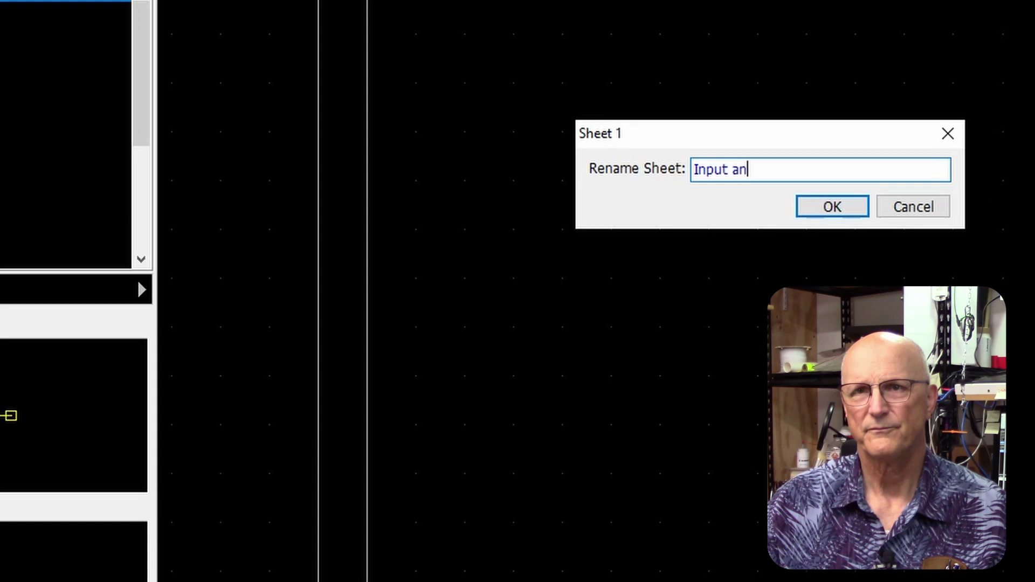
pyautogui.write('d Out')
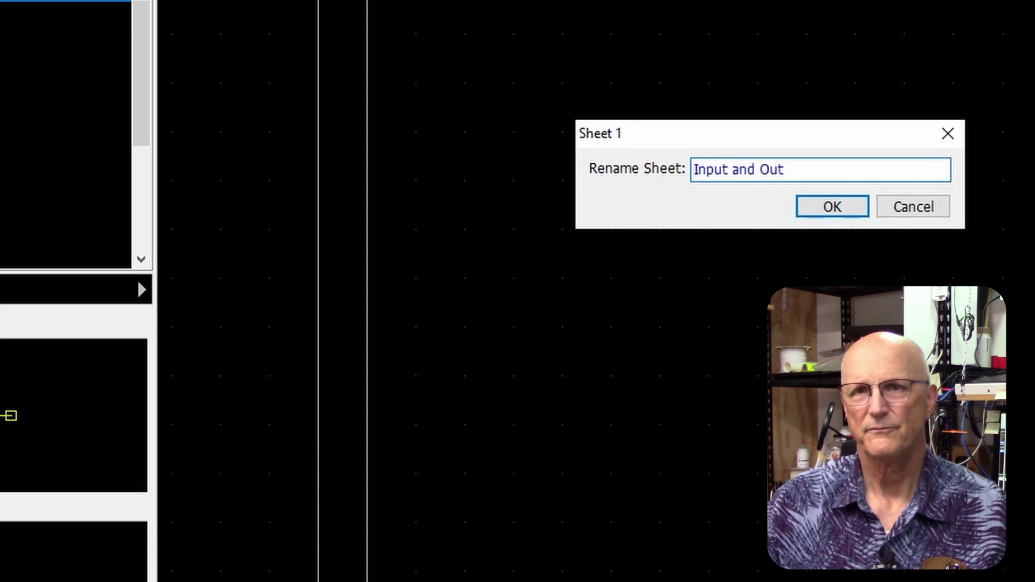
pyautogui.write('put ')
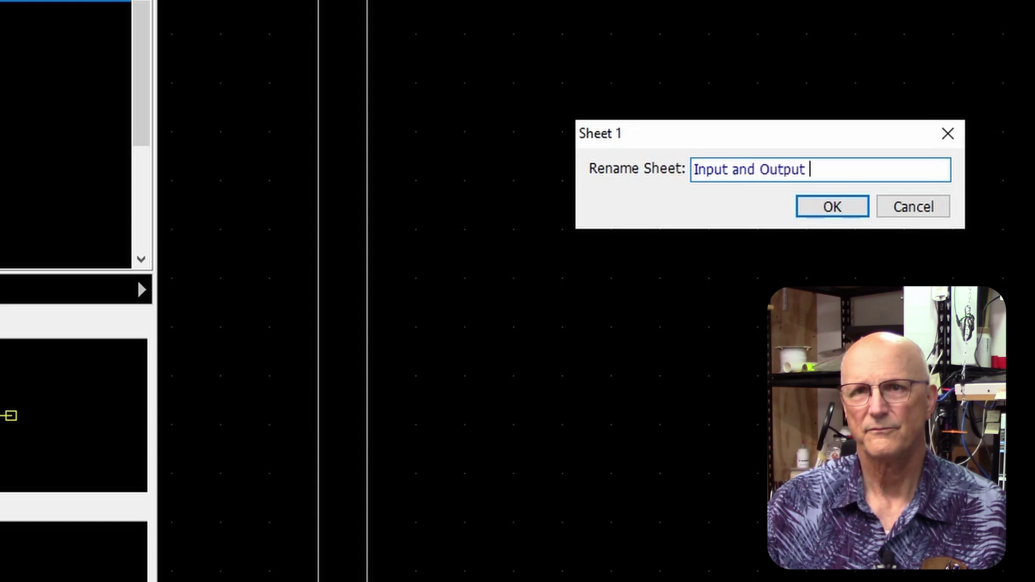
pyautogui.write('Amplifiers')
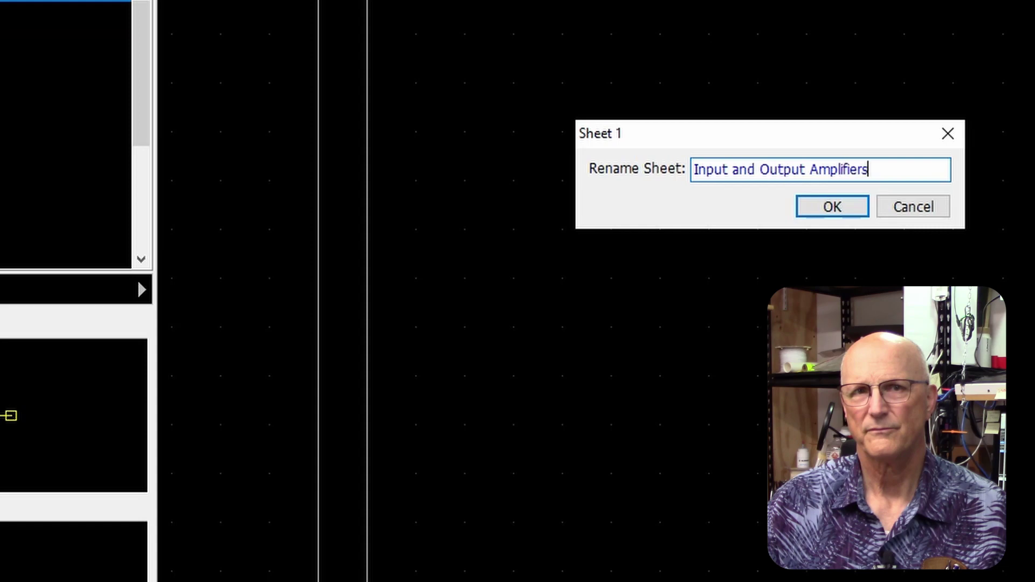
pyautogui.click(842, 208)
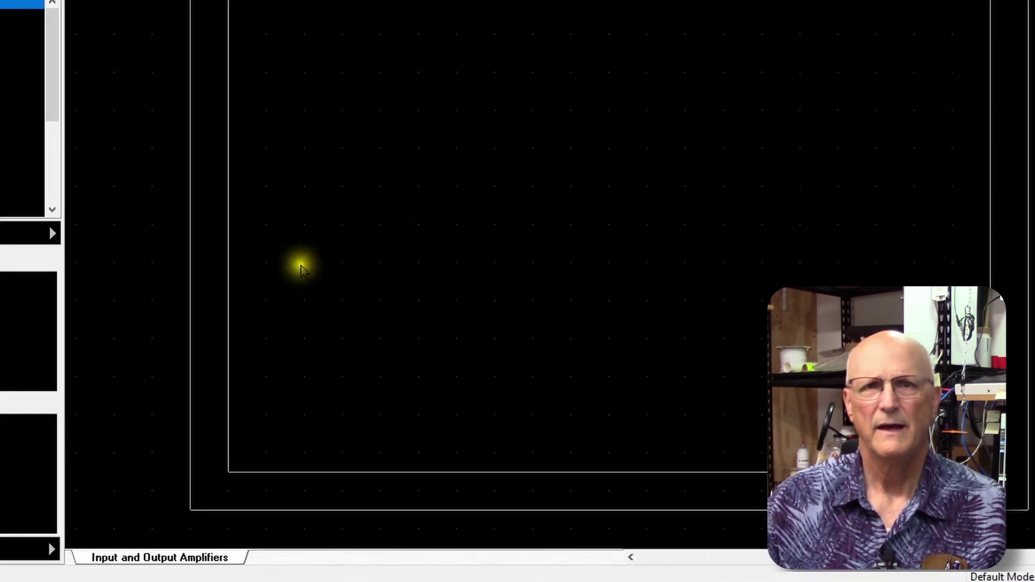
# Step: Add a second schematic sheet and name it "Indicators"
pyautogui.rightClick(150, 559)
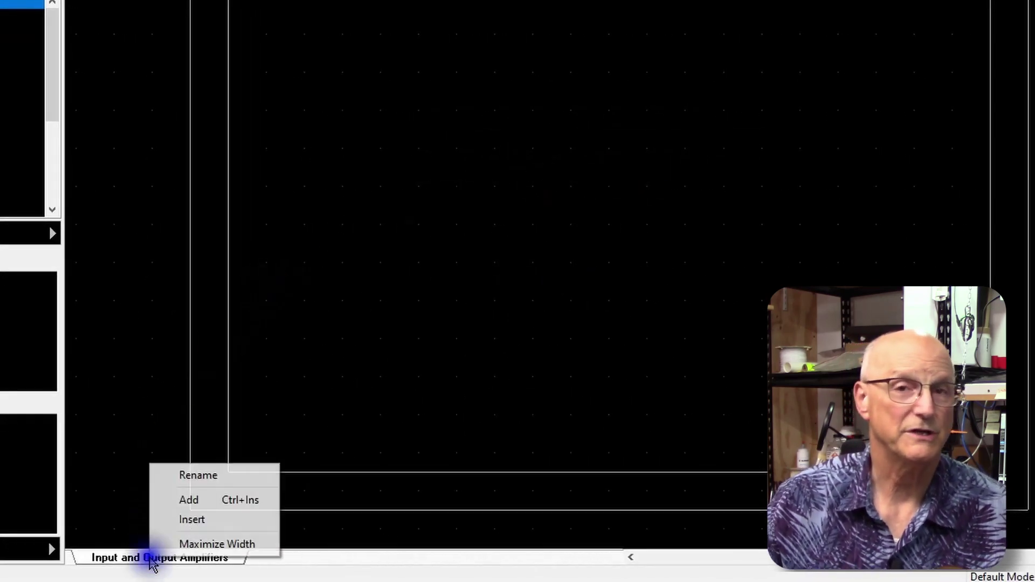
pyautogui.click(199, 499)
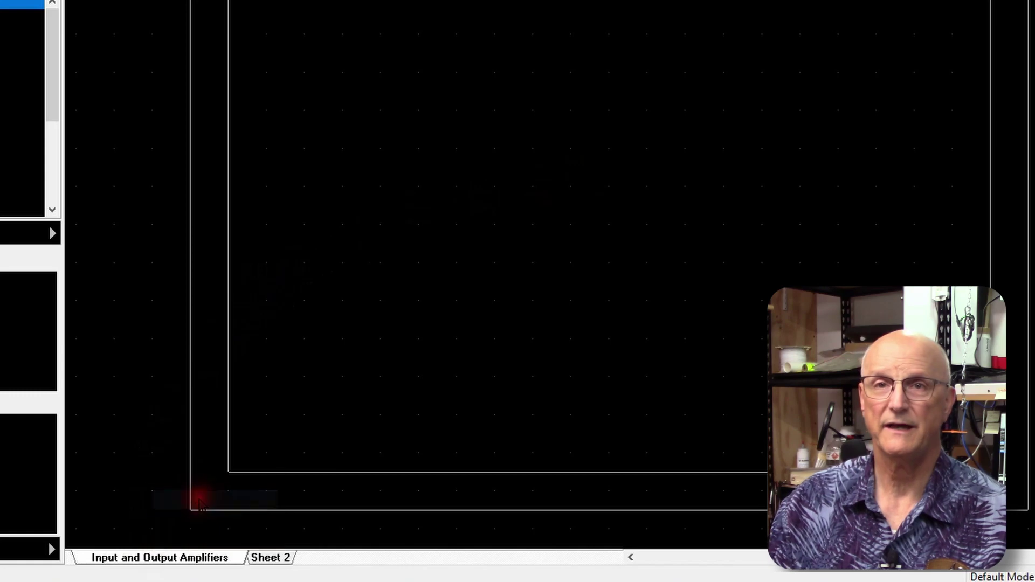
pyautogui.rightClick(272, 560)
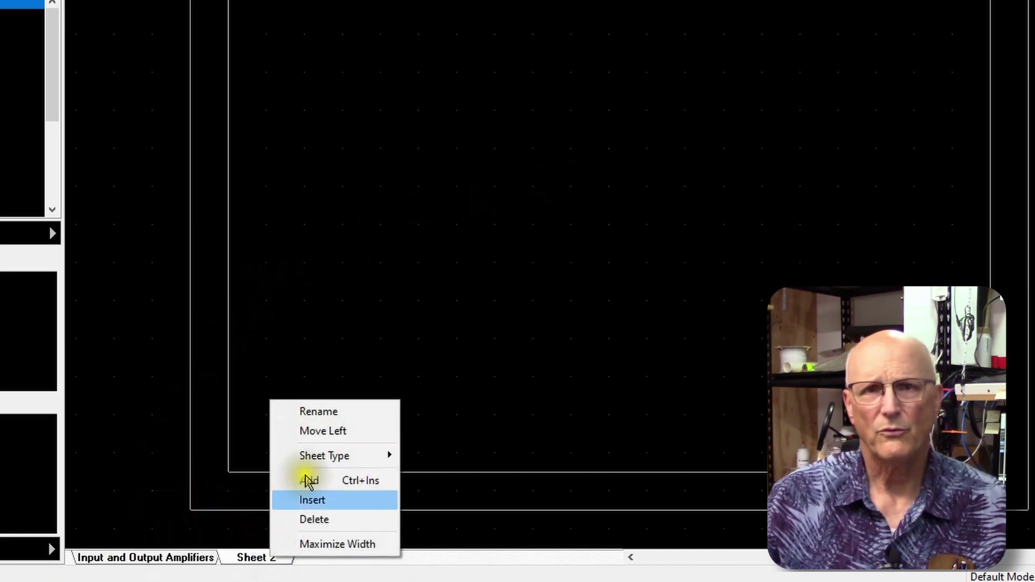
pyautogui.click(321, 412)
pyautogui.write('Indicato')
pyautogui.write('rs')
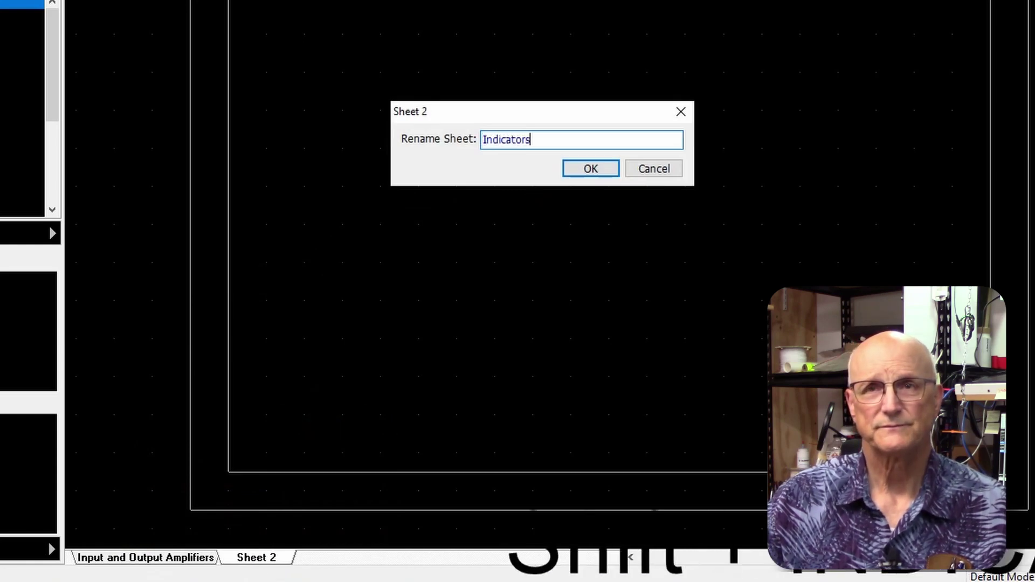
pyautogui.press('Return')
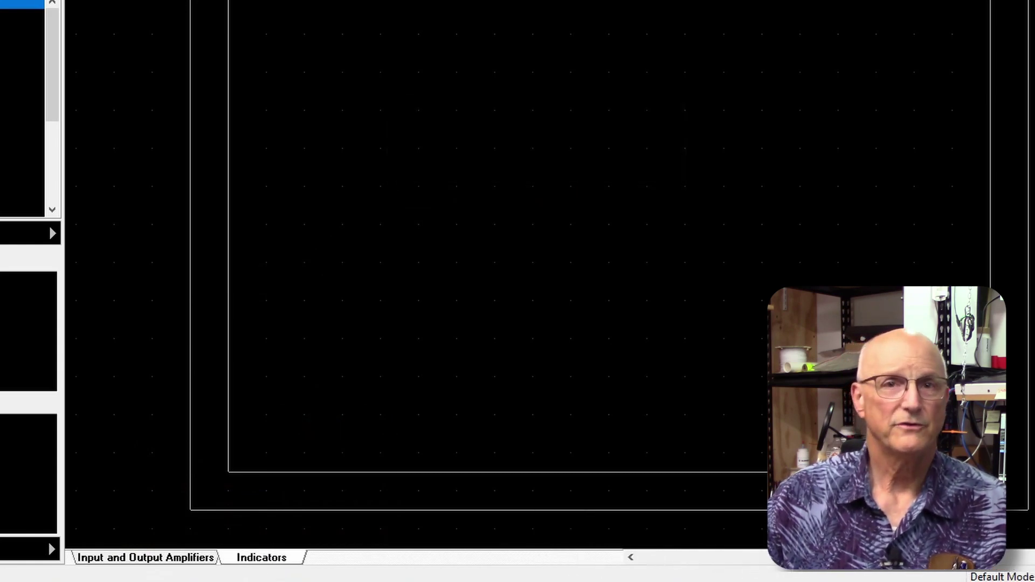
# Step: Add a third schematic sheet and name it "Power Supply"
pyautogui.rightClick(285, 561)
pyautogui.moveTo(338, 457)
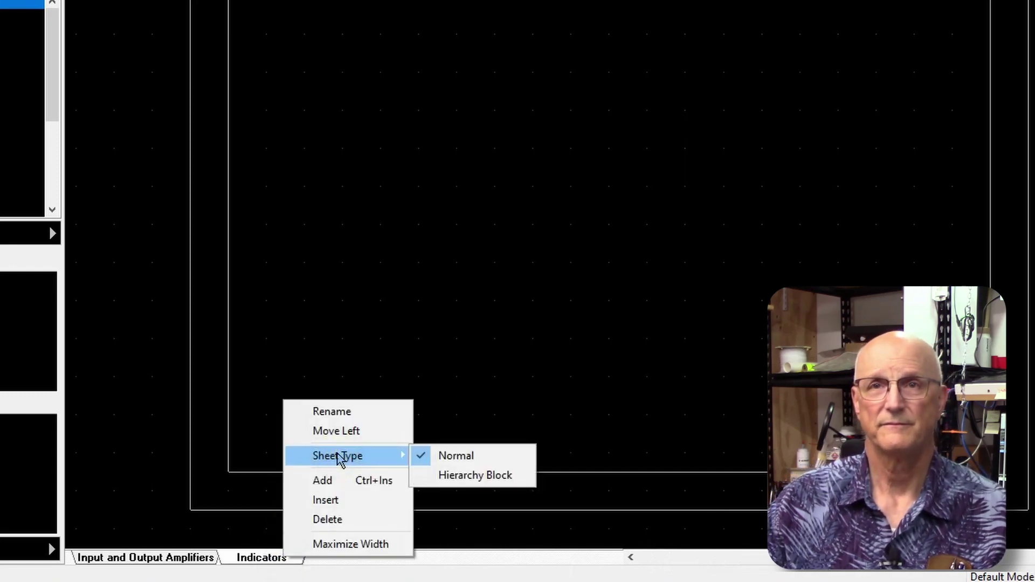
pyautogui.click(325, 480)
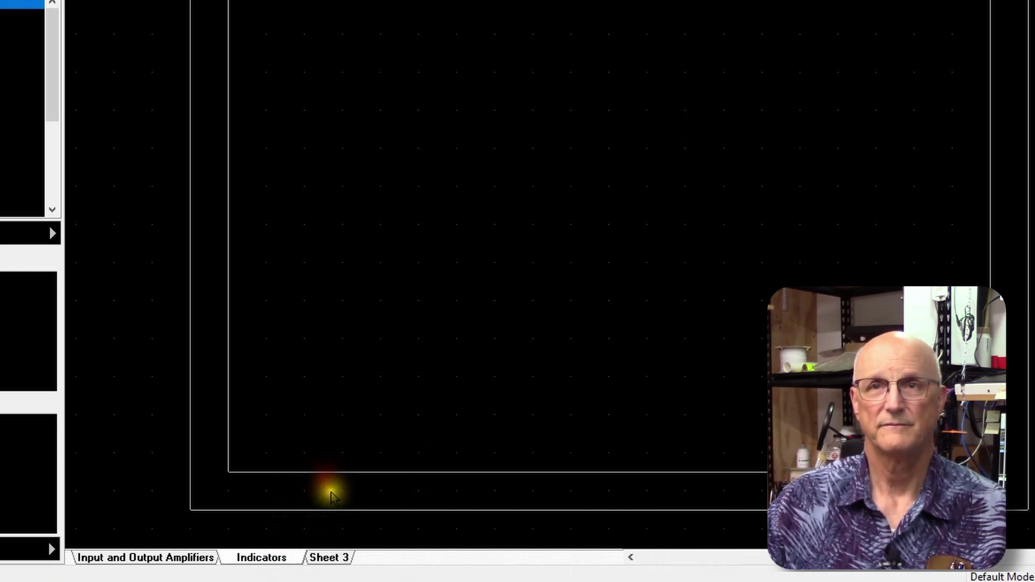
pyautogui.rightClick(333, 560)
pyautogui.click(384, 412)
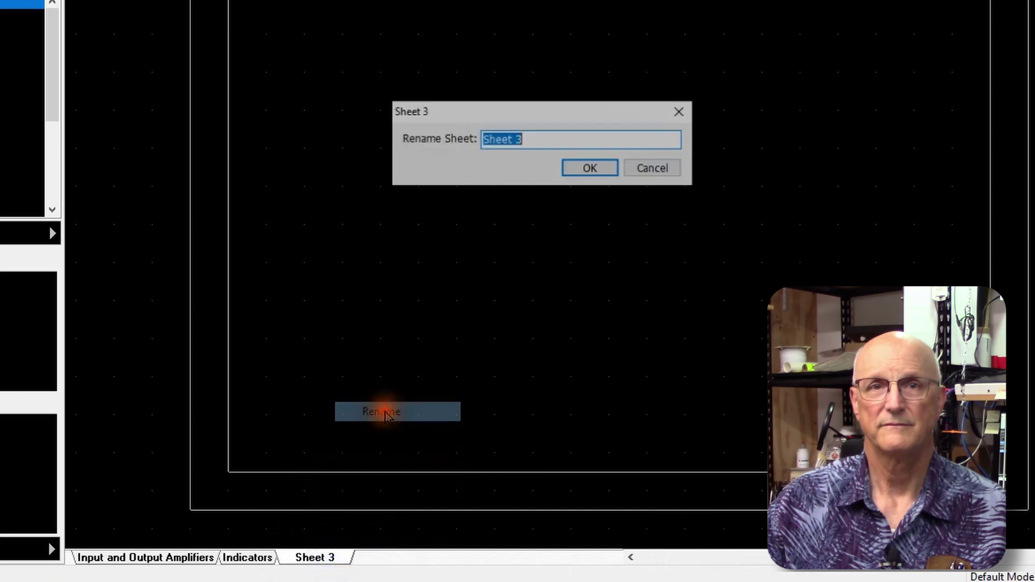
pyautogui.write('Po')
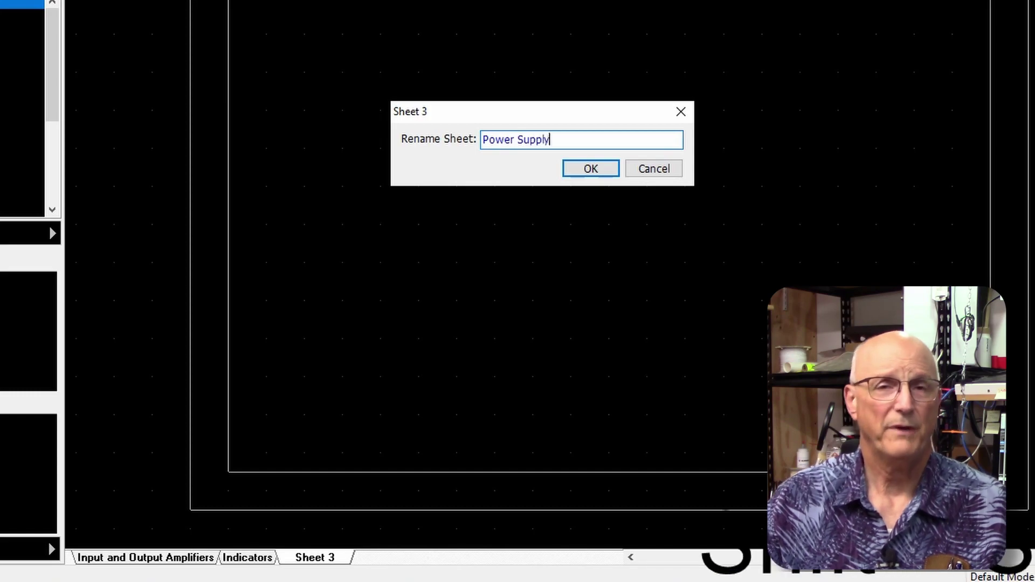
pyautogui.write('wer Supply')
pyautogui.press('Return')
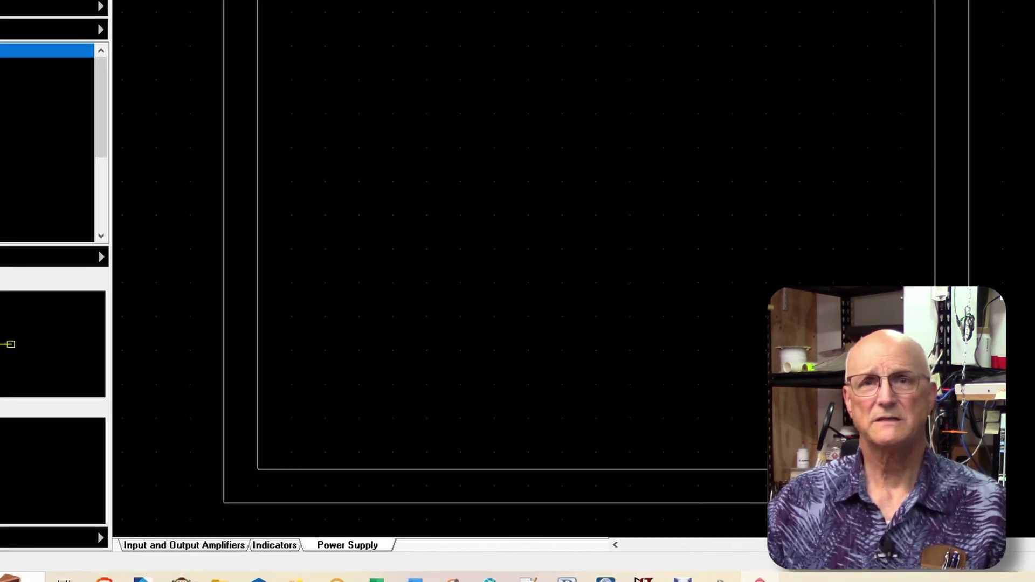
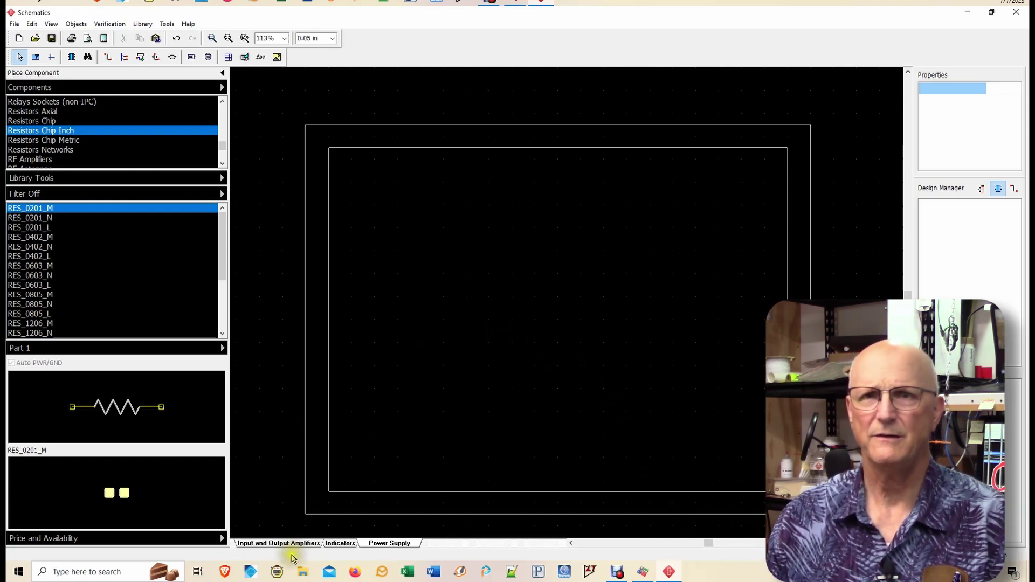
# Step: On the Input and Output Amplifiers sheet, filter the components in all libraries by the name NCV20074dr2g
pyautogui.click(275, 544)
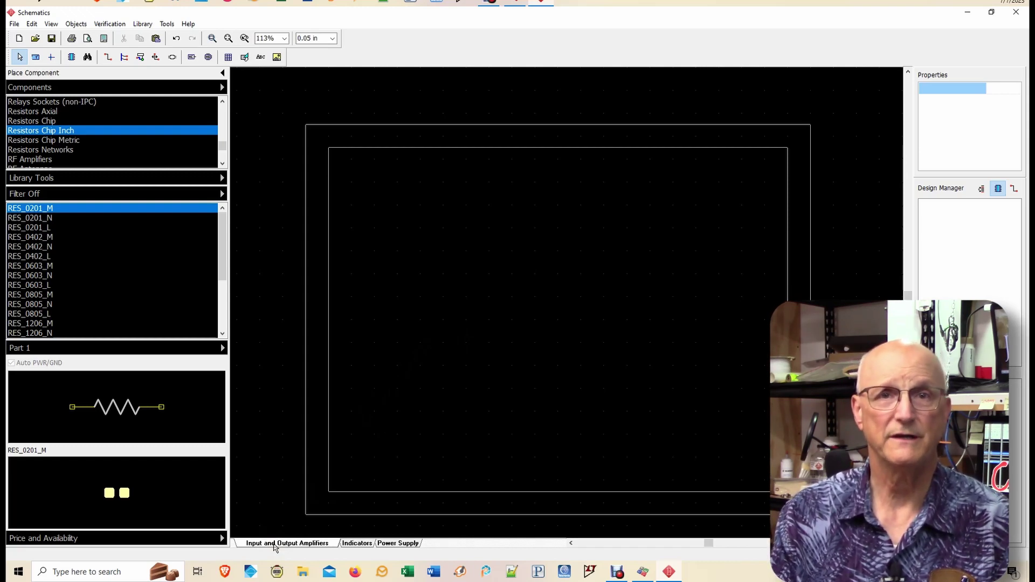
pyautogui.click(275, 545)
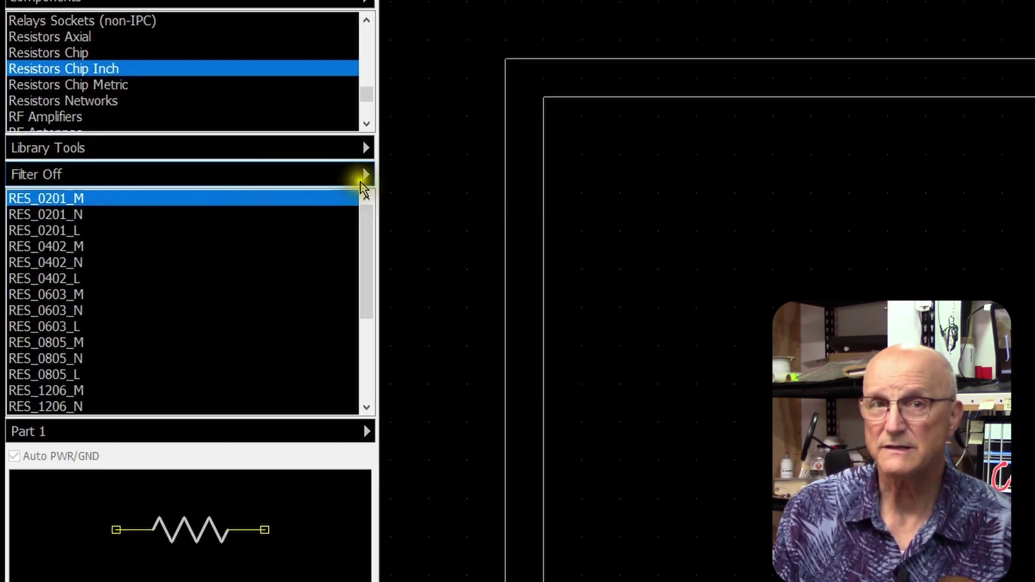
pyautogui.click(404, 171)
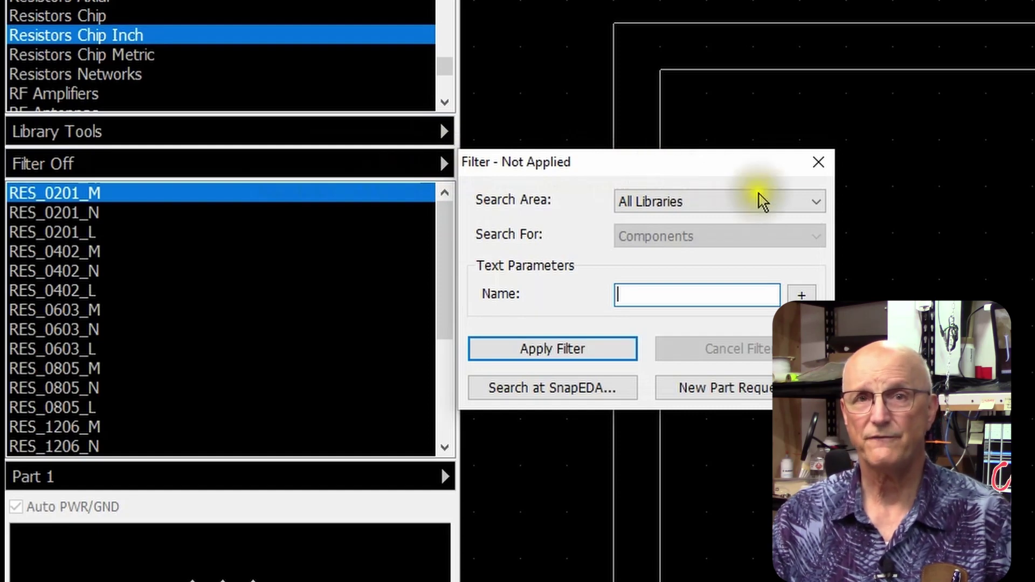
pyautogui.click(817, 205)
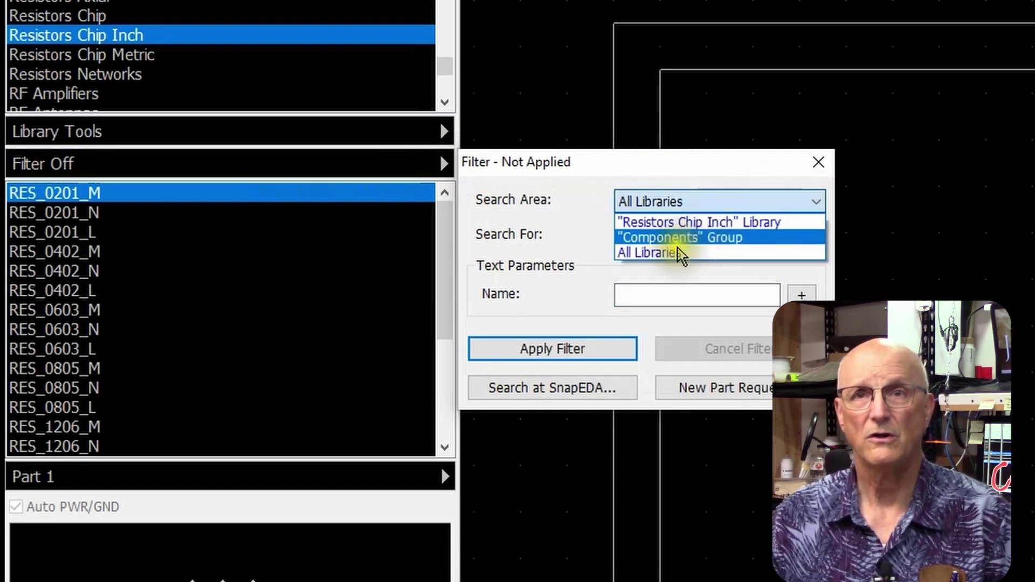
pyautogui.click(636, 253)
pyautogui.click(630, 295)
pyautogui.click(631, 295)
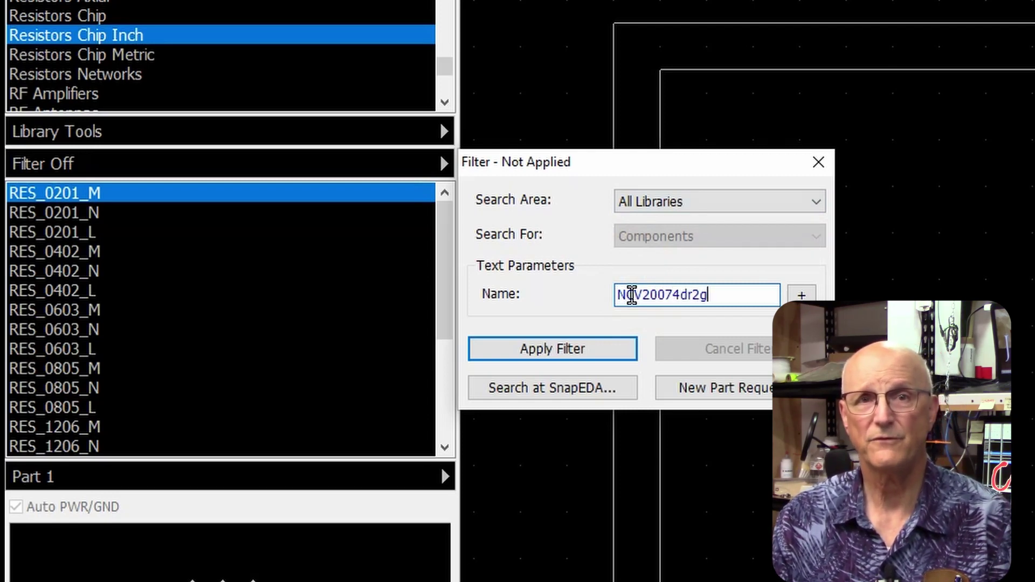
pyautogui.click(537, 351)
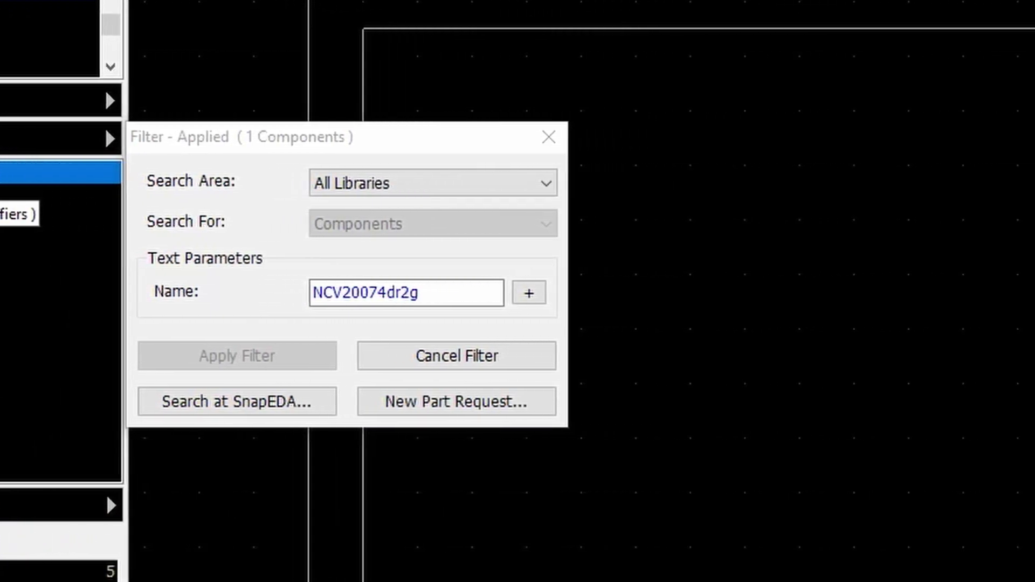
# Step: Place two NCV20074DR2G op-amps with all their parts side by side on the Input and Output Amplifiers sheet
pyautogui.moveTo(233, 133); pyautogui.dragTo(401, 177)
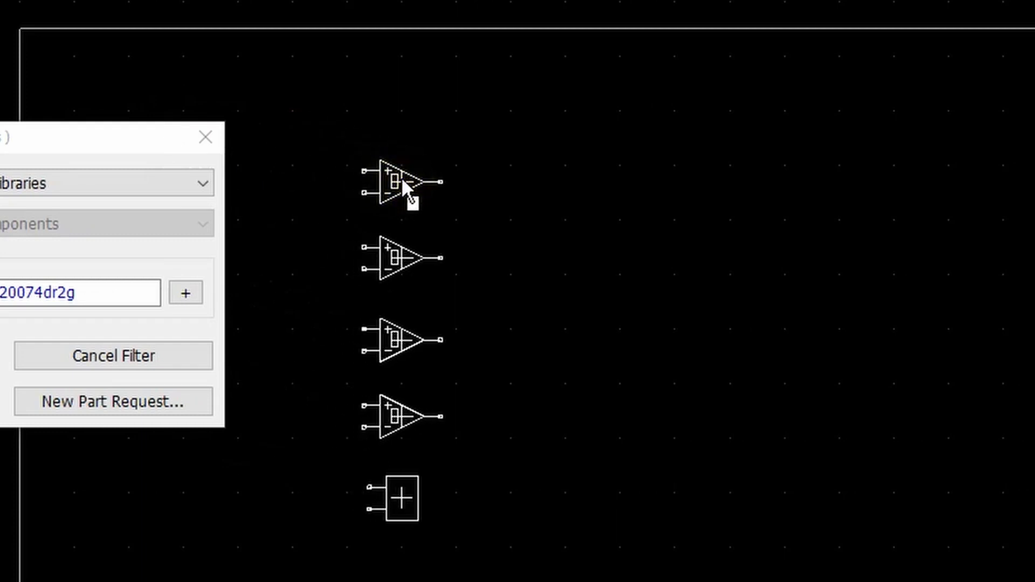
pyautogui.moveTo(401, 177); pyautogui.dragTo(401, 175)
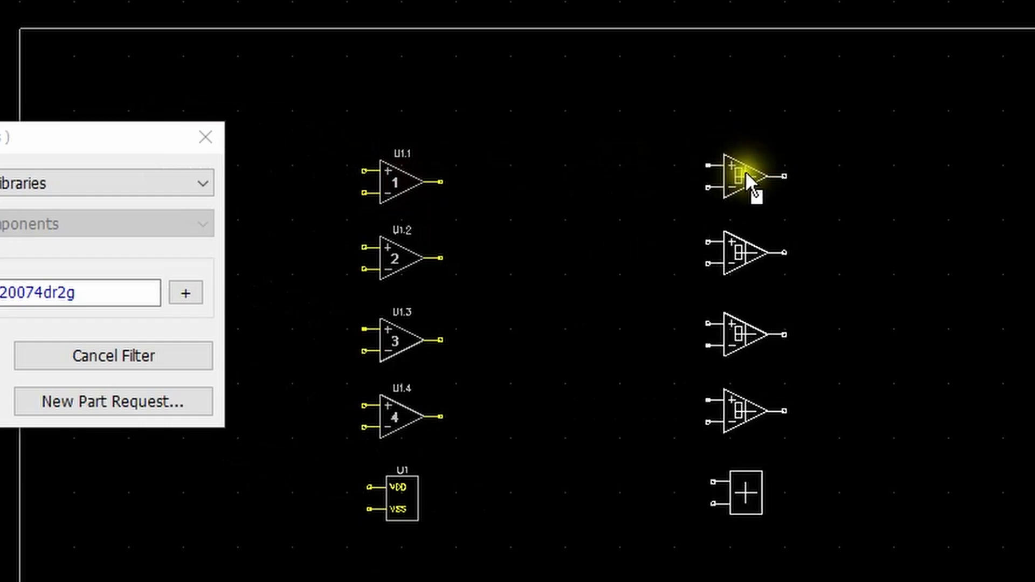
pyautogui.click(746, 174)
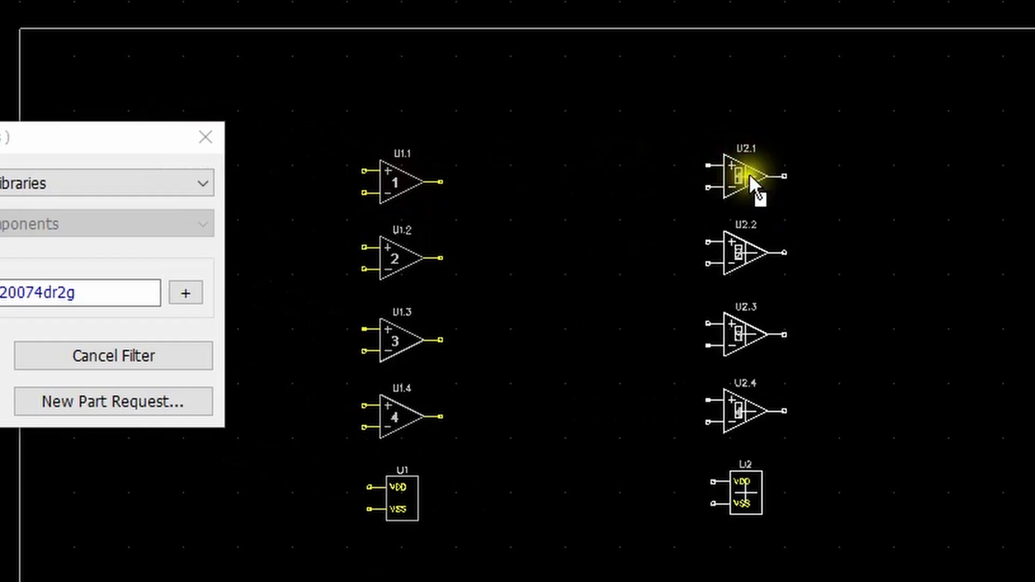
pyautogui.press('Escape')
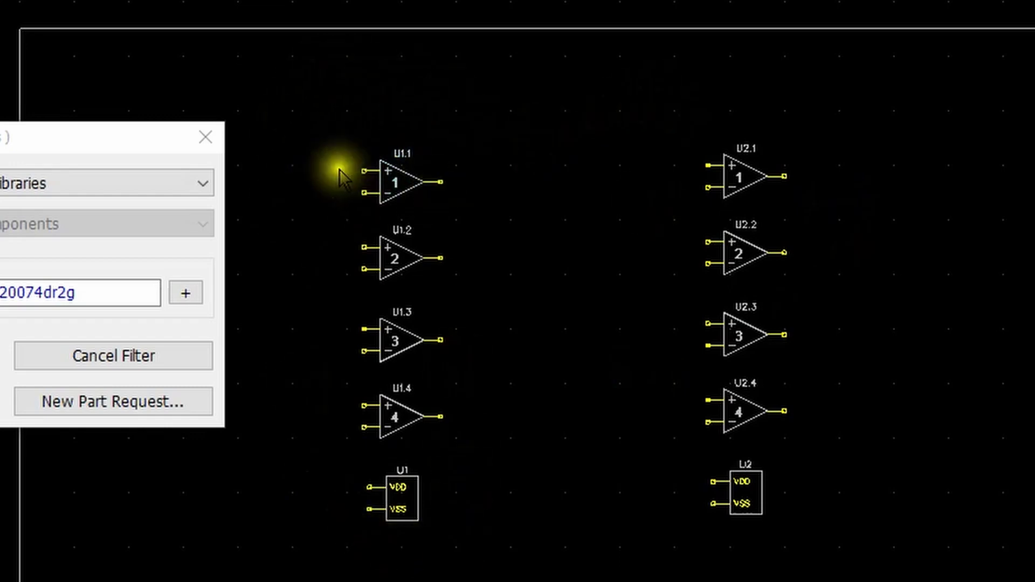
# Step: Select all parts of U1 and U2 and set their component value to NCV20074
pyautogui.scroll(4, 392, 208)
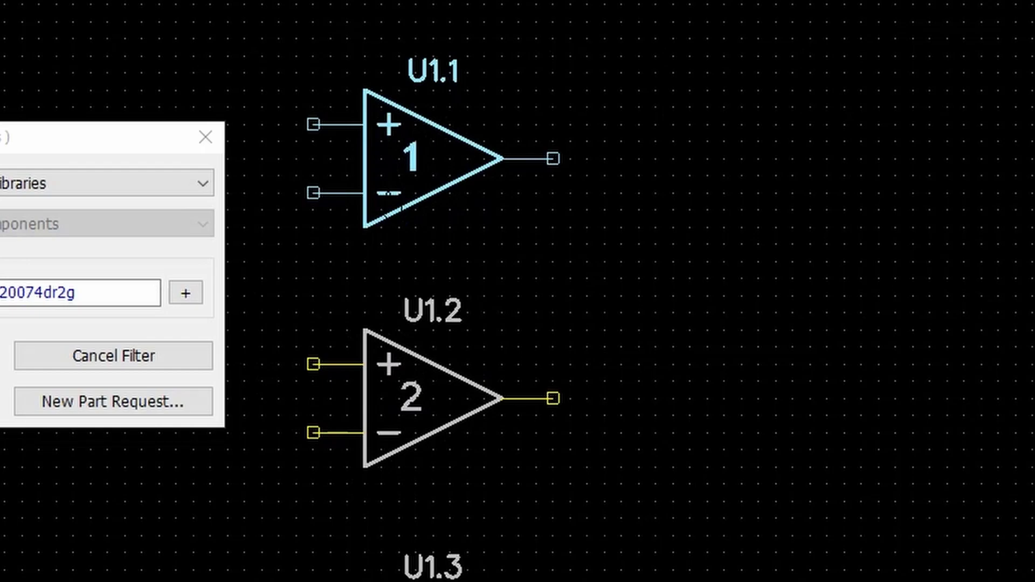
pyautogui.scroll(-1, 510, 172)
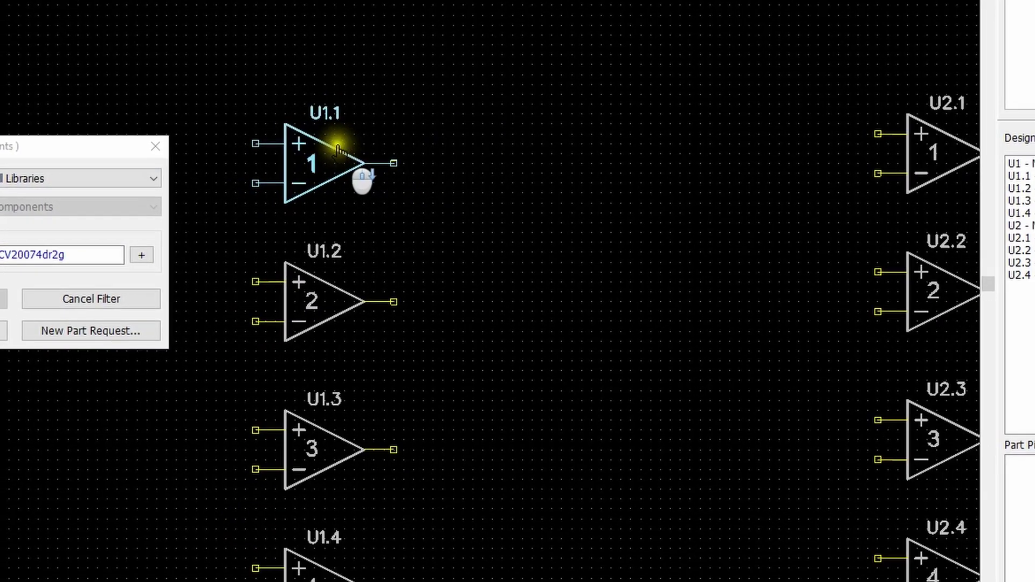
pyautogui.scroll(-1, 337, 148)
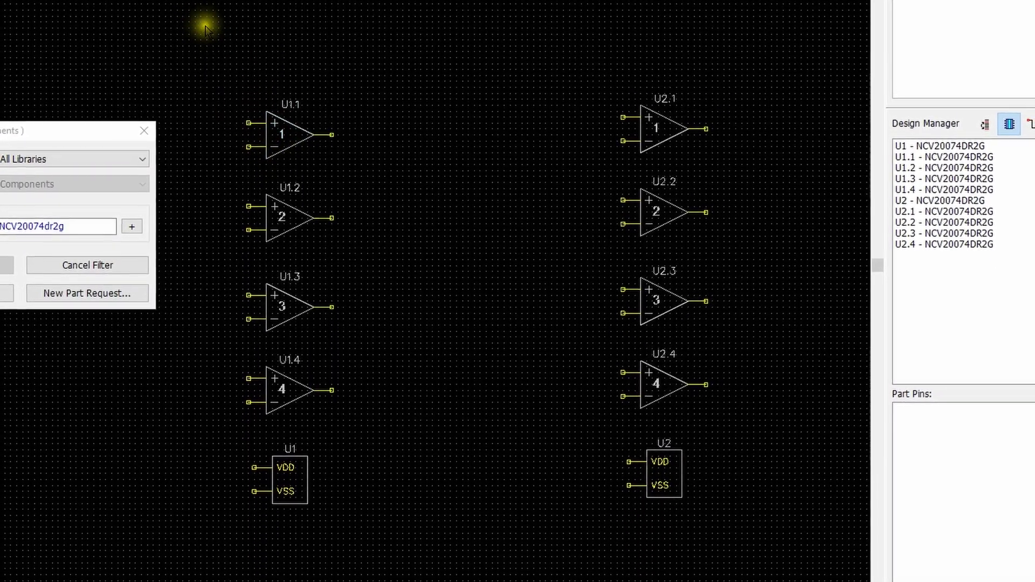
pyautogui.moveTo(204, 27); pyautogui.dragTo(754, 537)
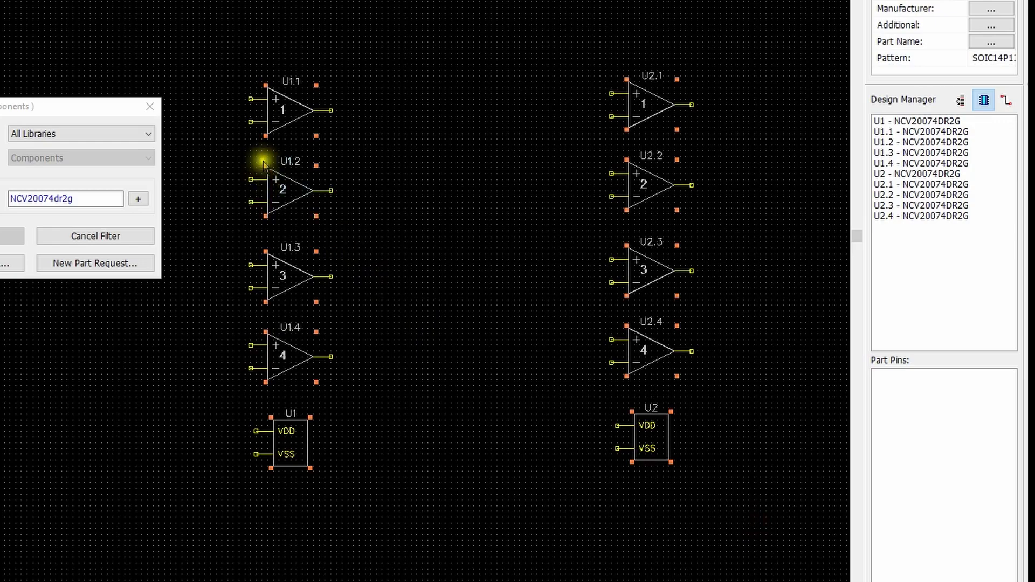
pyautogui.rightClick(278, 117)
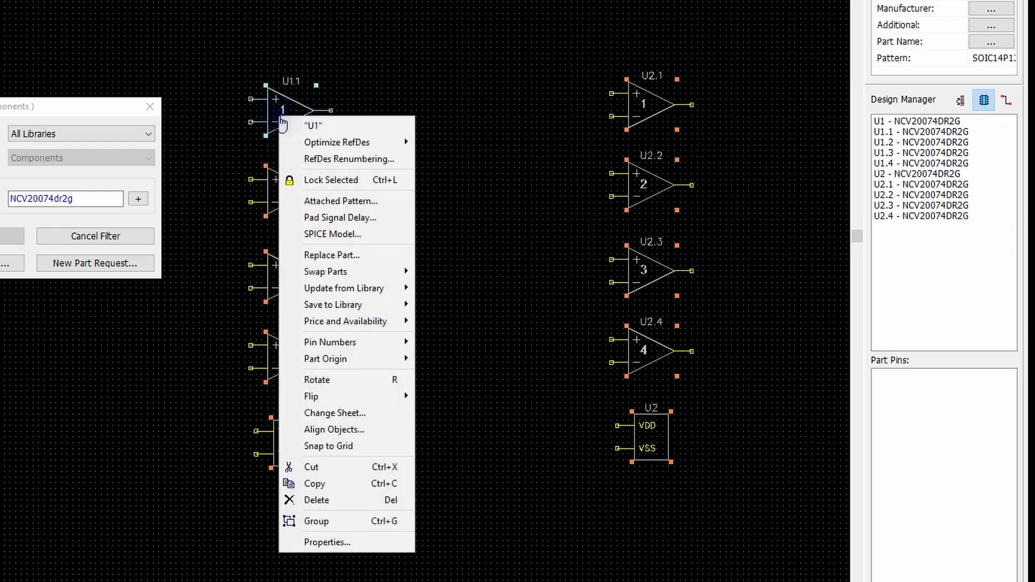
pyautogui.click(323, 542)
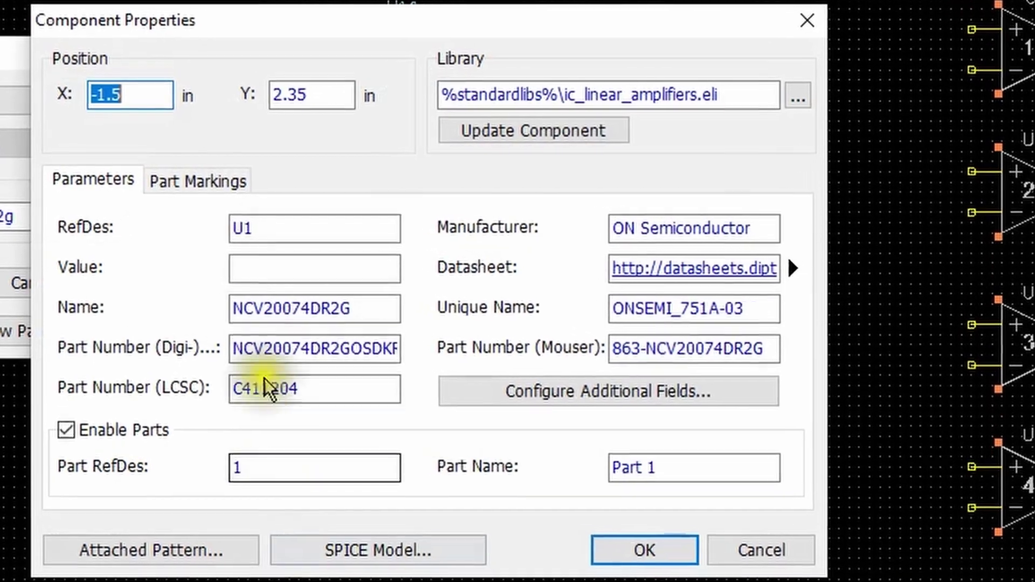
pyautogui.click(267, 268)
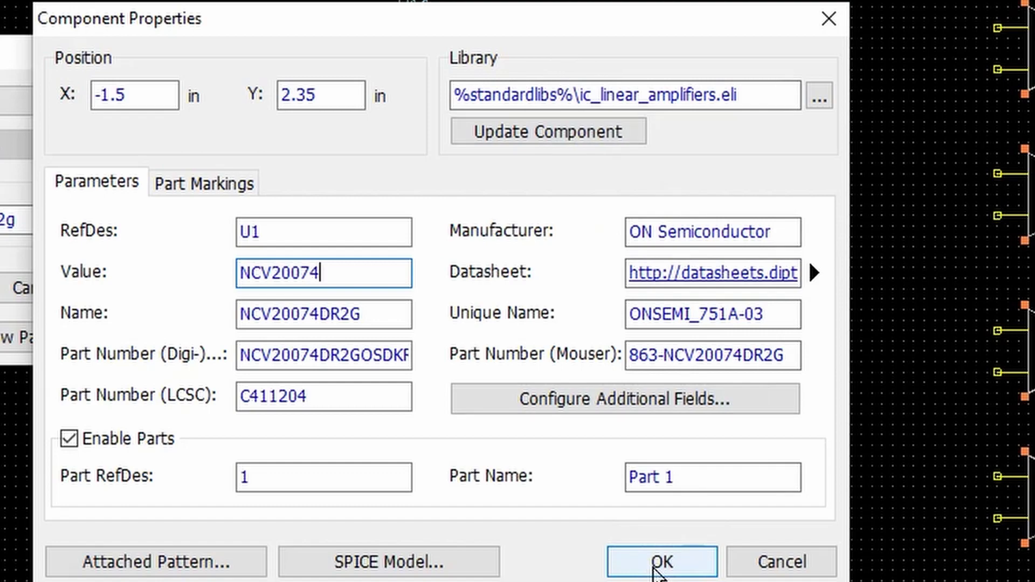
pyautogui.click(658, 563)
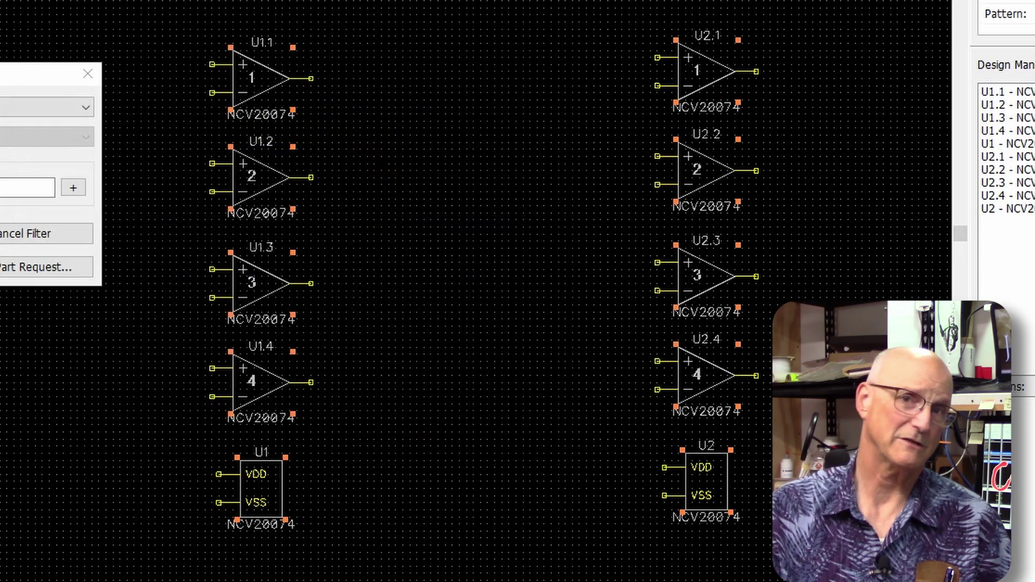
pyautogui.click(415, 154)
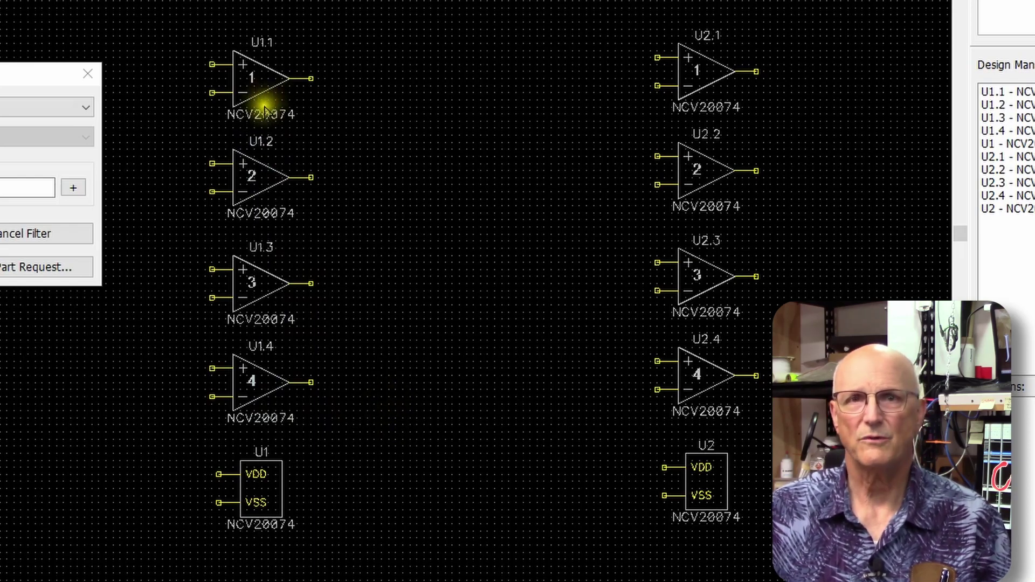
# Step: Move the value labels of all U1 parts above the symbols, beside their reference designators, shifting the U1 power part's designator to make room
pyautogui.moveTo(260, 112); pyautogui.dragTo(296, 62)
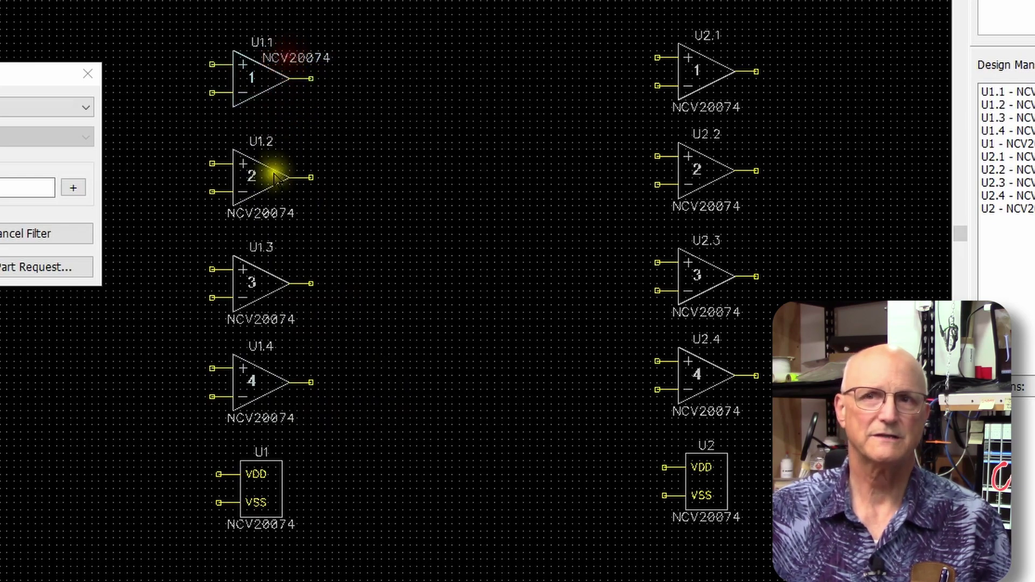
pyautogui.moveTo(260, 212); pyautogui.dragTo(296, 151)
pyautogui.click(263, 318)
pyautogui.moveTo(263, 320); pyautogui.dragTo(296, 263)
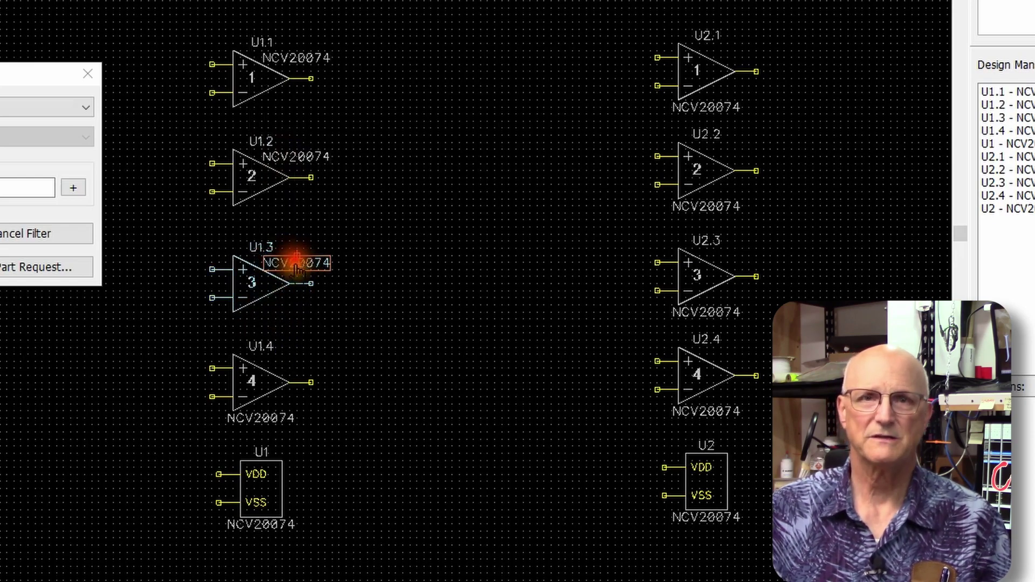
pyautogui.click(260, 418)
pyautogui.moveTo(260, 420); pyautogui.dragTo(298, 360)
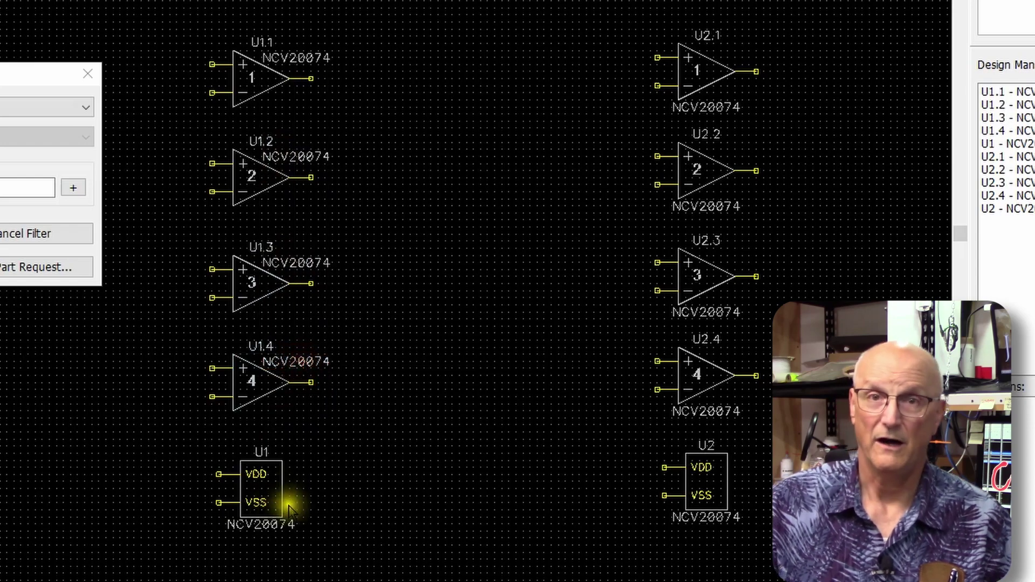
pyautogui.moveTo(260, 522); pyautogui.dragTo(241, 452)
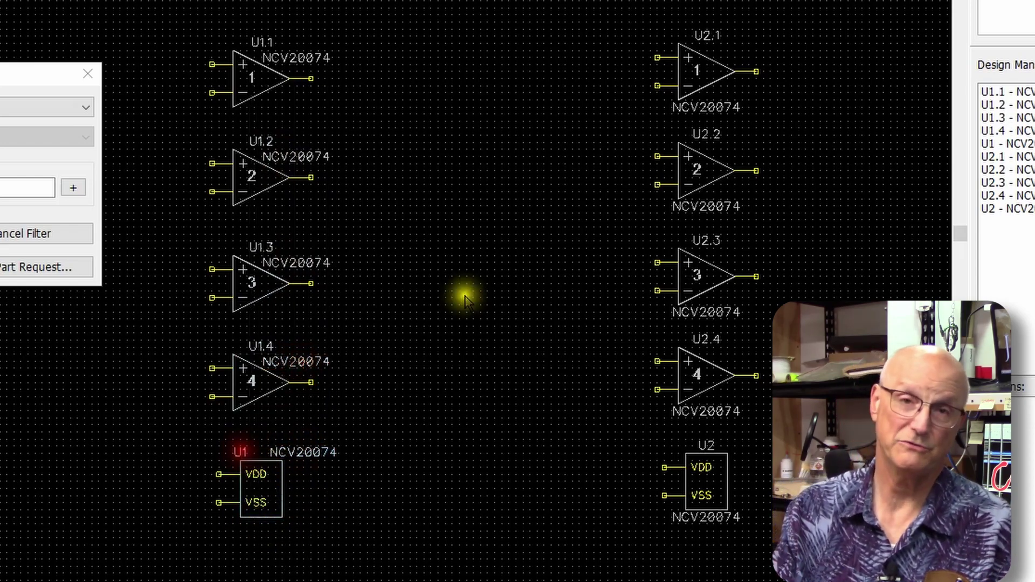
# Step: Move the value labels of the U2 op-amp parts from below the symbols to just under their reference designators
pyautogui.moveTo(706, 106); pyautogui.dragTo(750, 56)
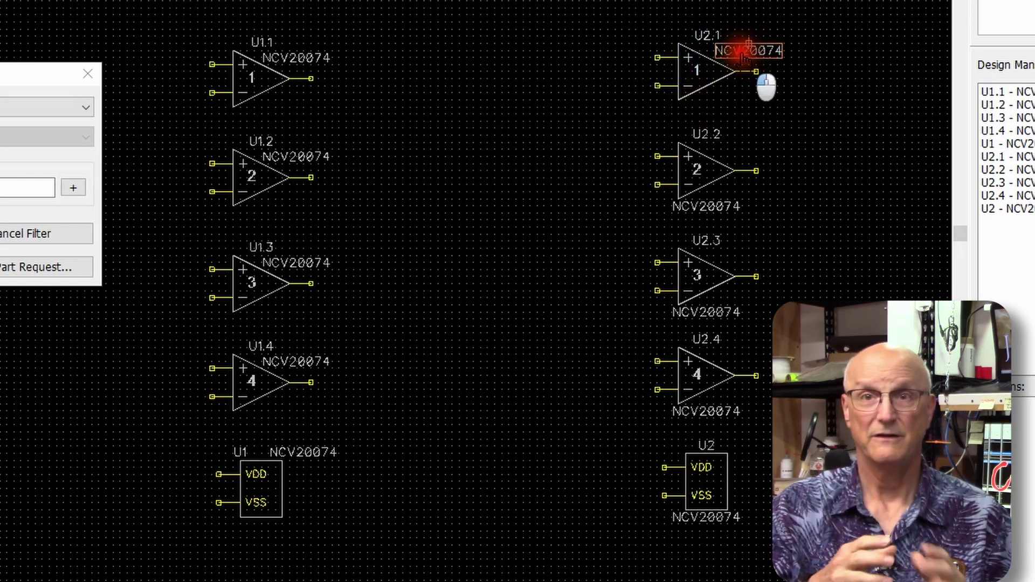
pyautogui.moveTo(746, 54); pyautogui.dragTo(745, 54)
pyautogui.moveTo(712, 206); pyautogui.dragTo(748, 158)
pyautogui.moveTo(699, 311); pyautogui.dragTo(747, 270)
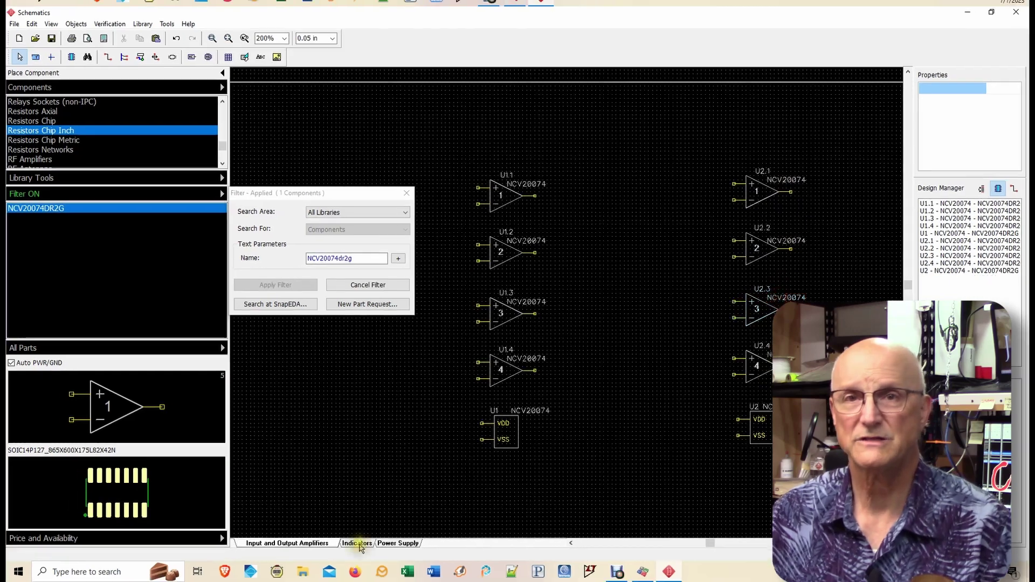
# Step: On the Indicators sheet, filter the components in all libraries by the name NCS20071sn2t1
pyautogui.click(358, 545)
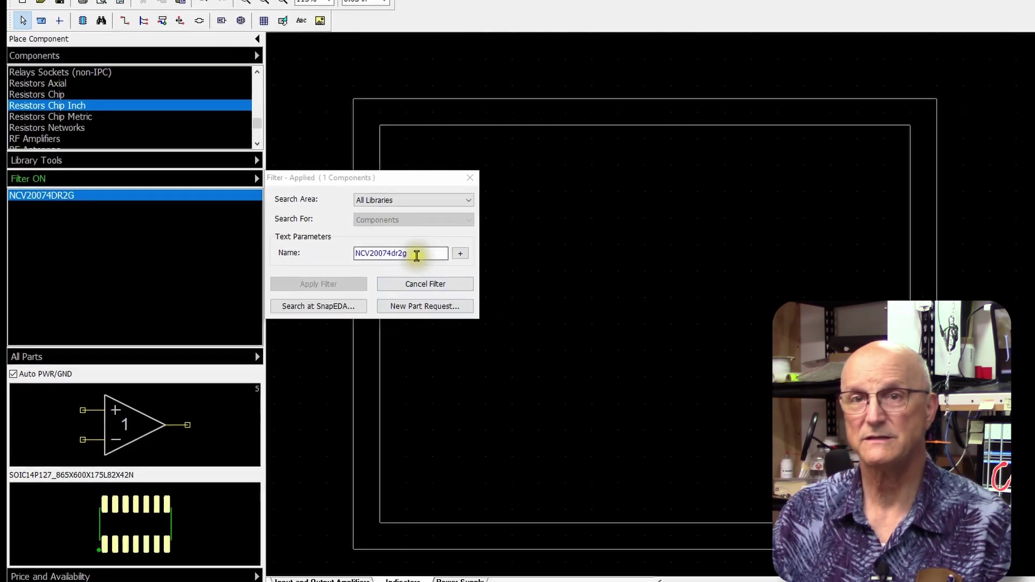
pyautogui.moveTo(354, 258); pyautogui.dragTo(284, 260)
pyautogui.write('N')
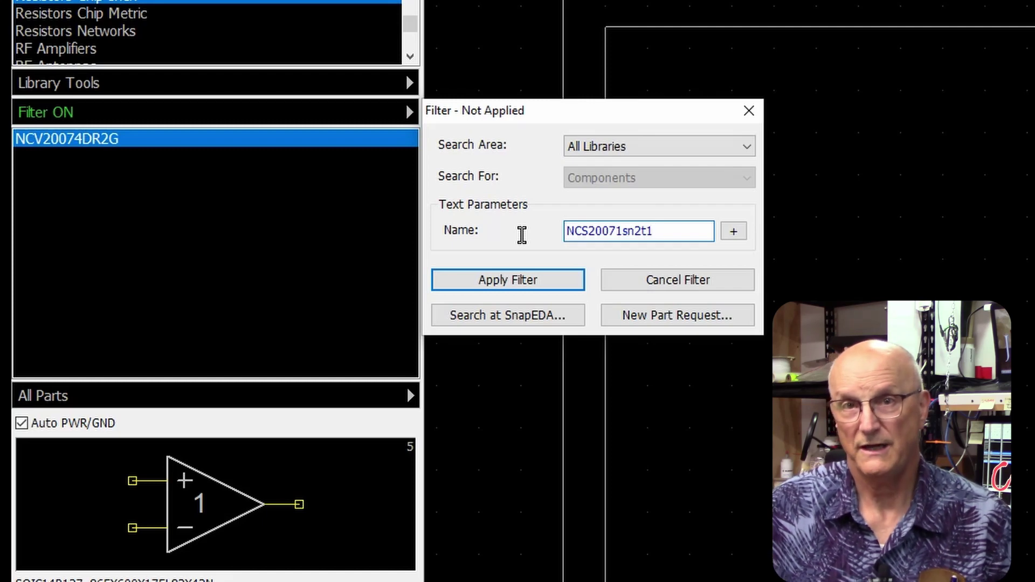
pyautogui.press('Return')
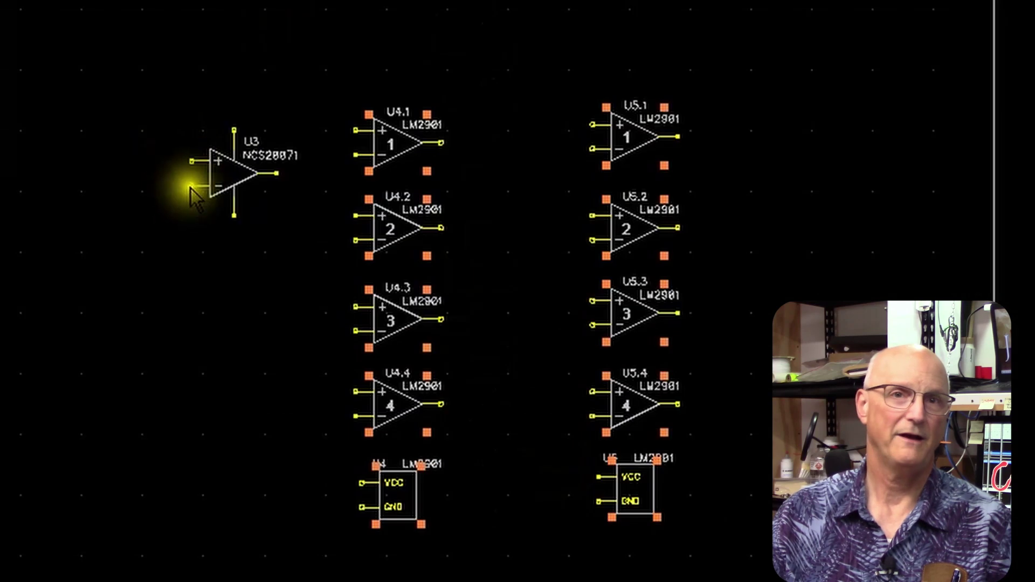
# Step: Clear the selection of the two LM2901 comparators on the Indicators sheet
pyautogui.click(48, 379)
pyautogui.rightClick(38, 376)
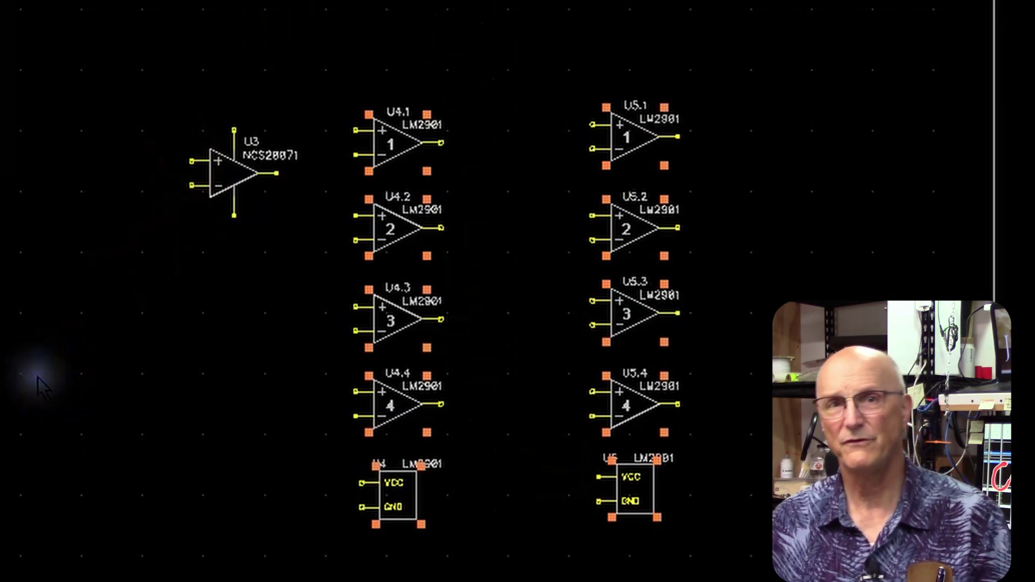
pyautogui.click(35, 376)
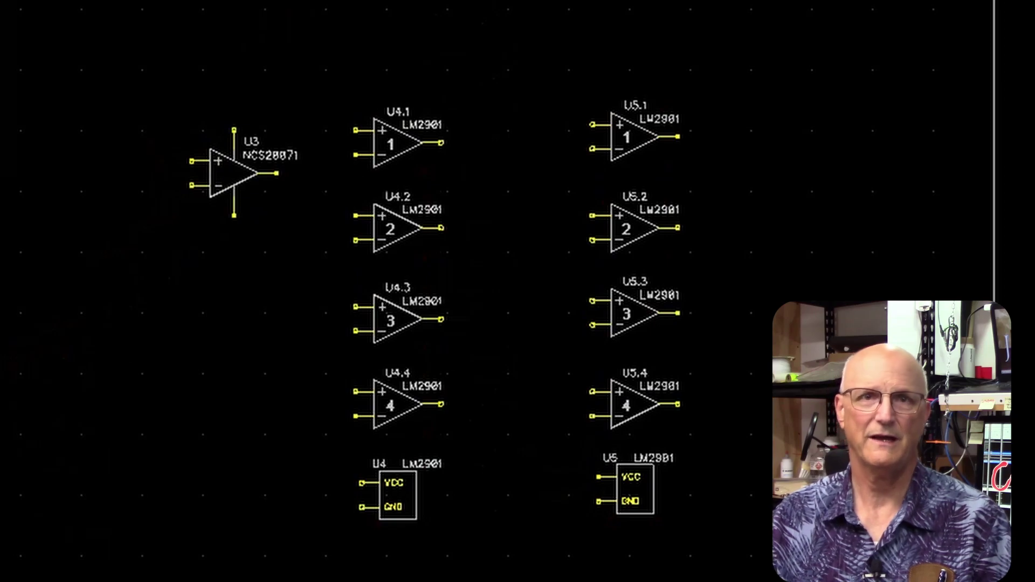
pyautogui.rightClick(37, 376)
pyautogui.click(37, 378)
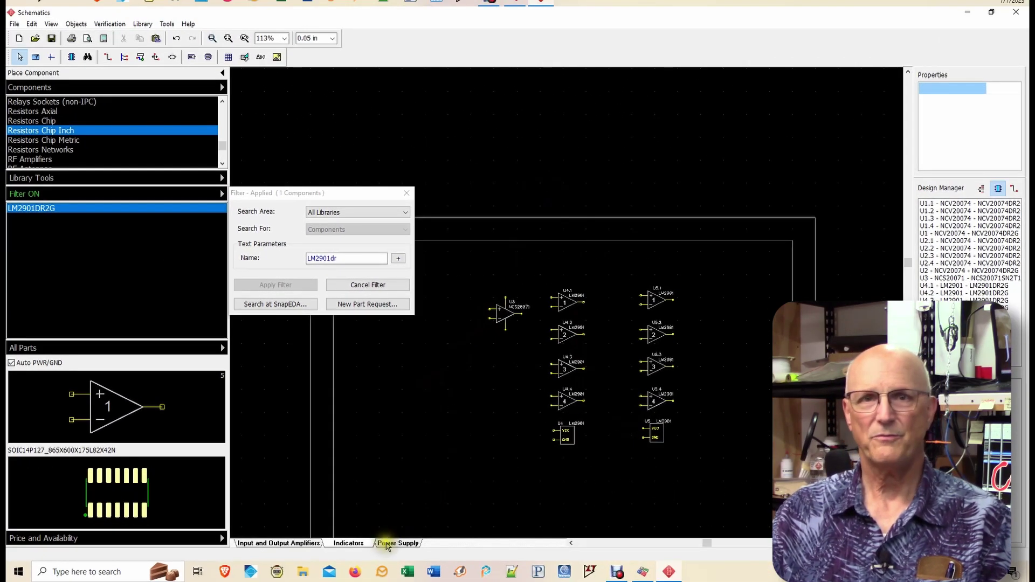
# Step: On the Power Supply sheet, filter the components in all libraries by the name NTR0202plt1g
pyautogui.click(387, 543)
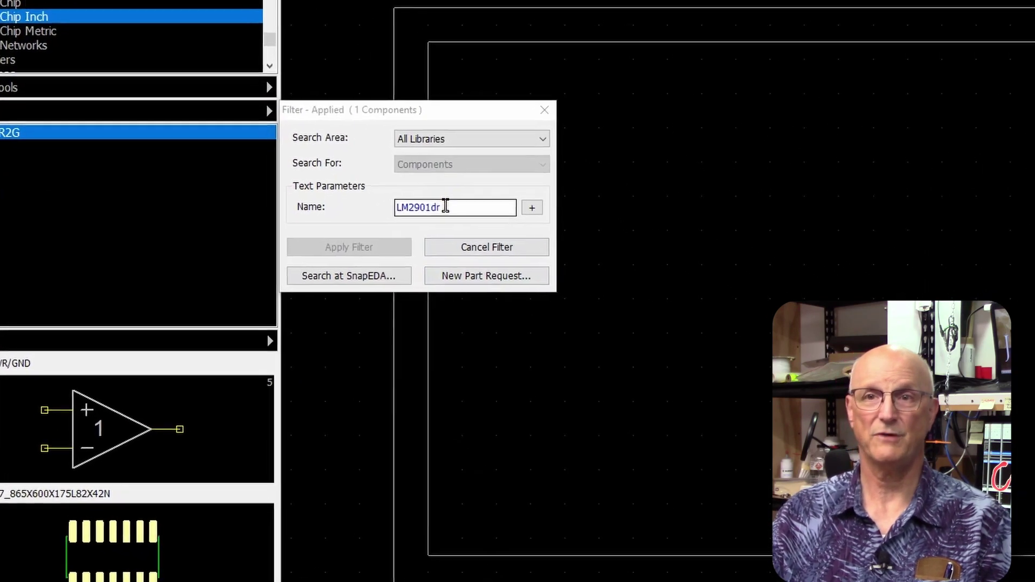
pyautogui.moveTo(446, 207); pyautogui.dragTo(360, 207)
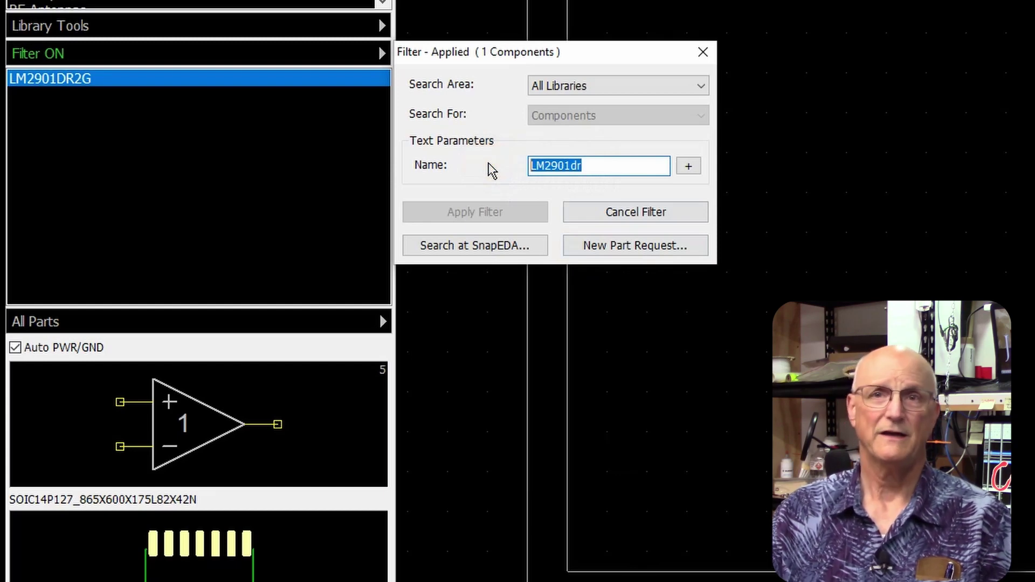
pyautogui.write('NTR0202pl')
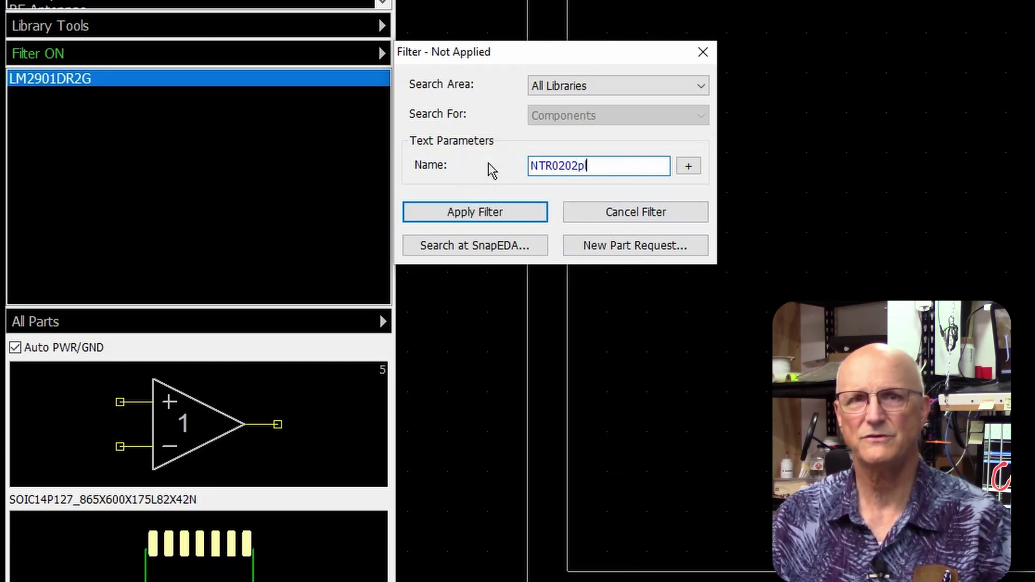
pyautogui.write('1g')
pyautogui.press('Return')
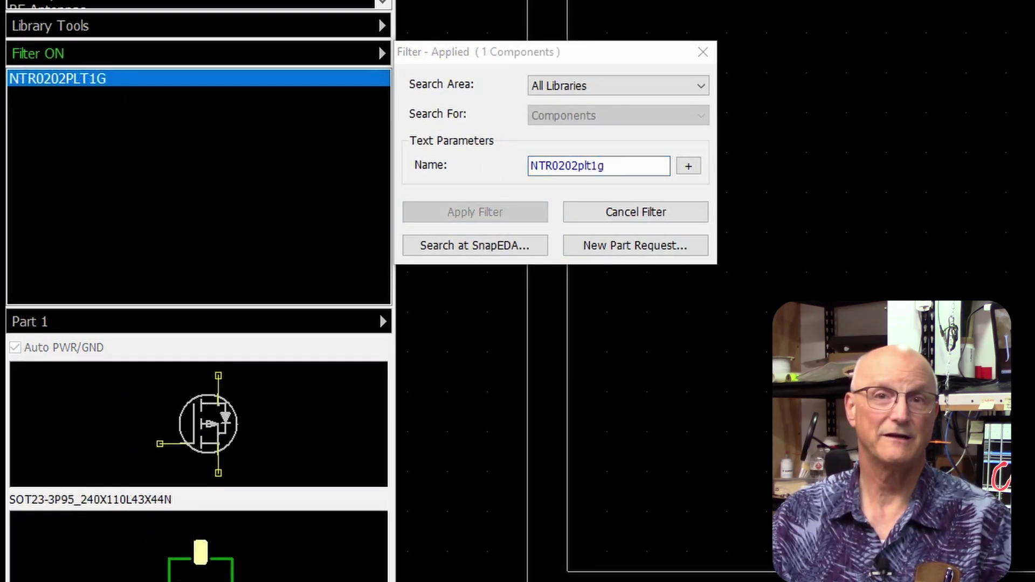
pyautogui.click(929, 242)
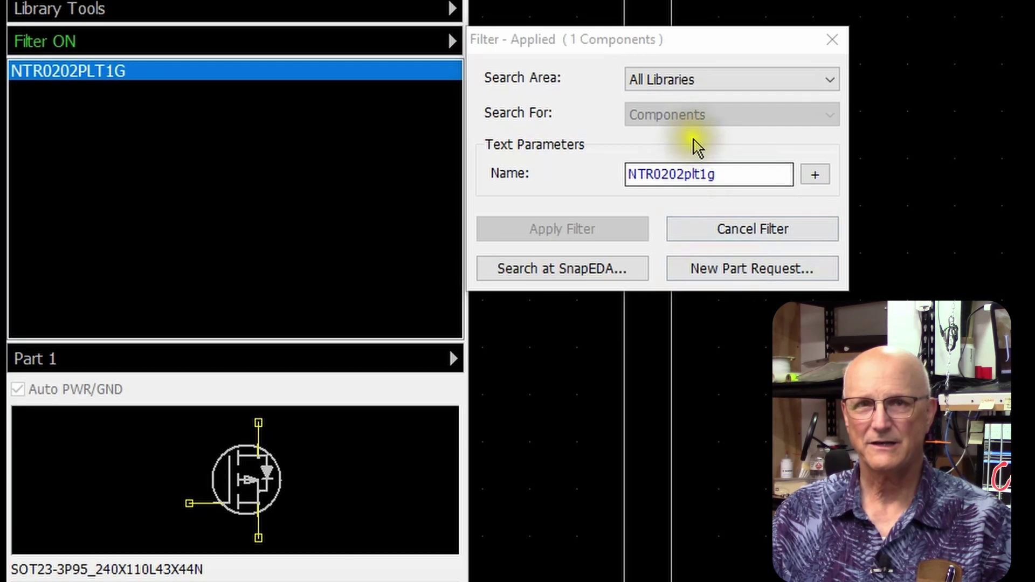
# Step: Change the component filter to the name PQP1-D12-D9-M and apply it
pyautogui.moveTo(730, 175); pyautogui.dragTo(596, 173)
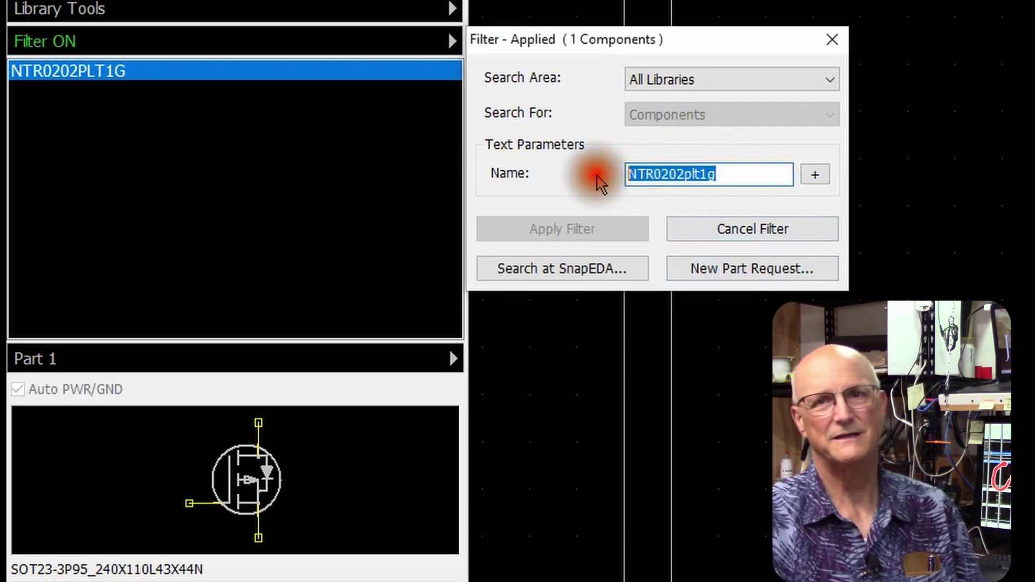
pyautogui.write('PQP1-D12-D9-M')
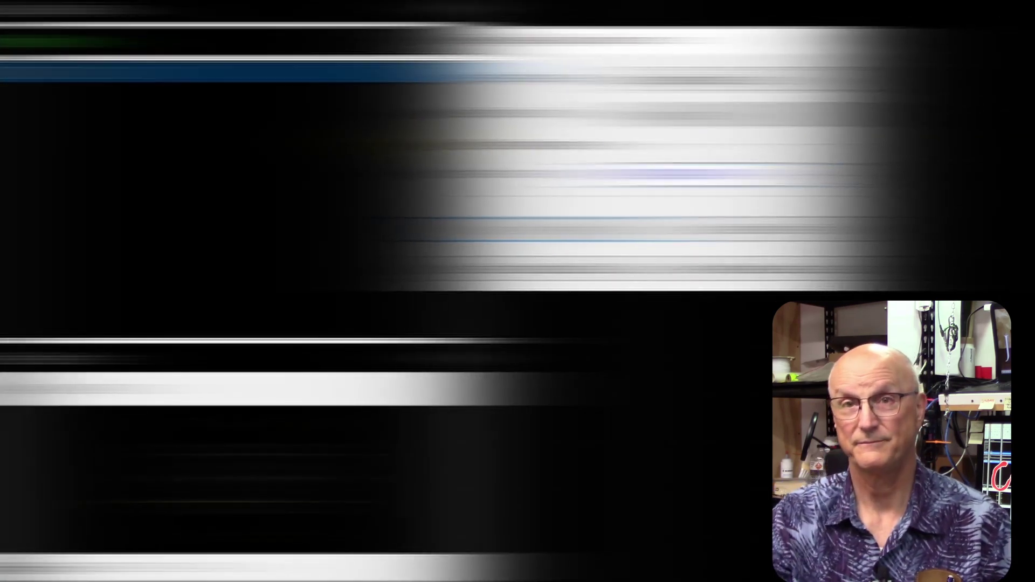
pyautogui.click(580, 233)
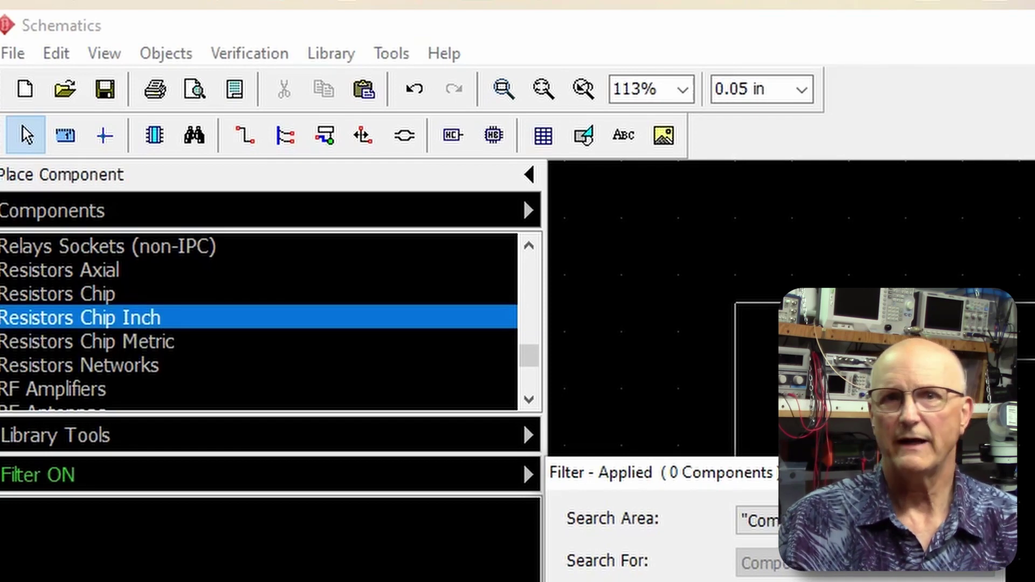
# Step: Open the Component Editor from the schematic
pyautogui.click(392, 60)
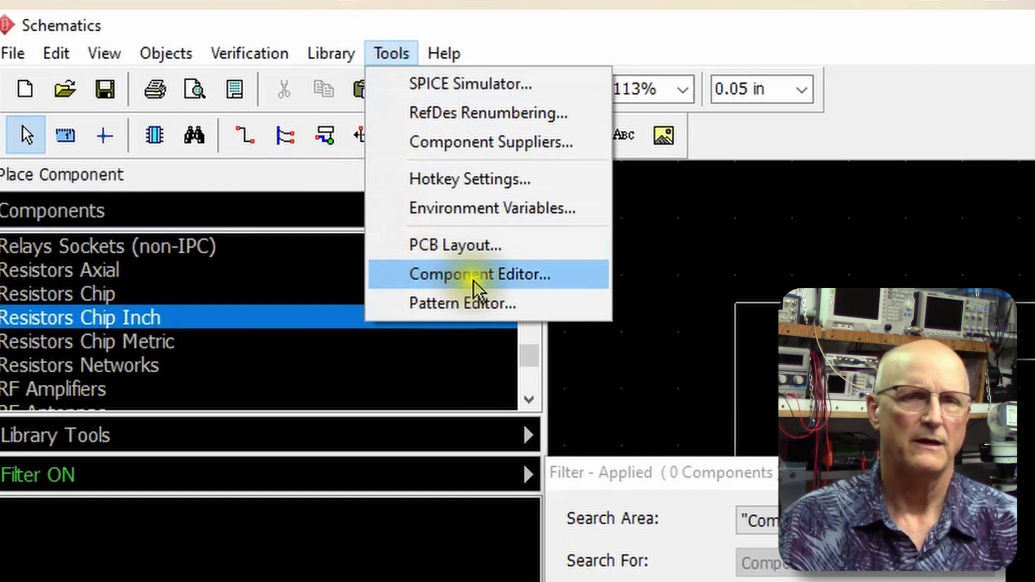
pyautogui.click(491, 276)
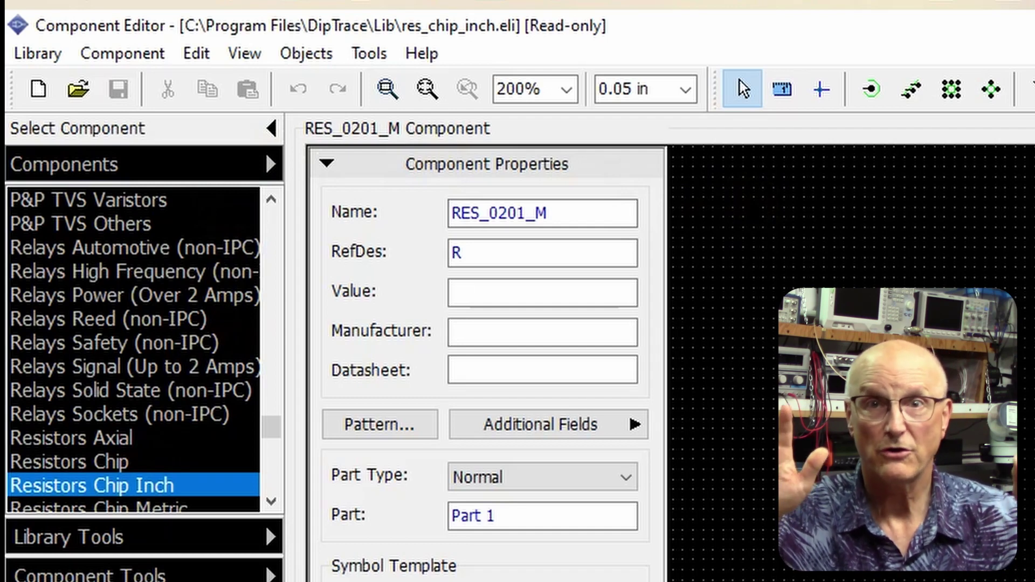
# Step: Create a new library in the User Components group, named "Power Modules." with the hint "Power Modules"
pyautogui.click(271, 165)
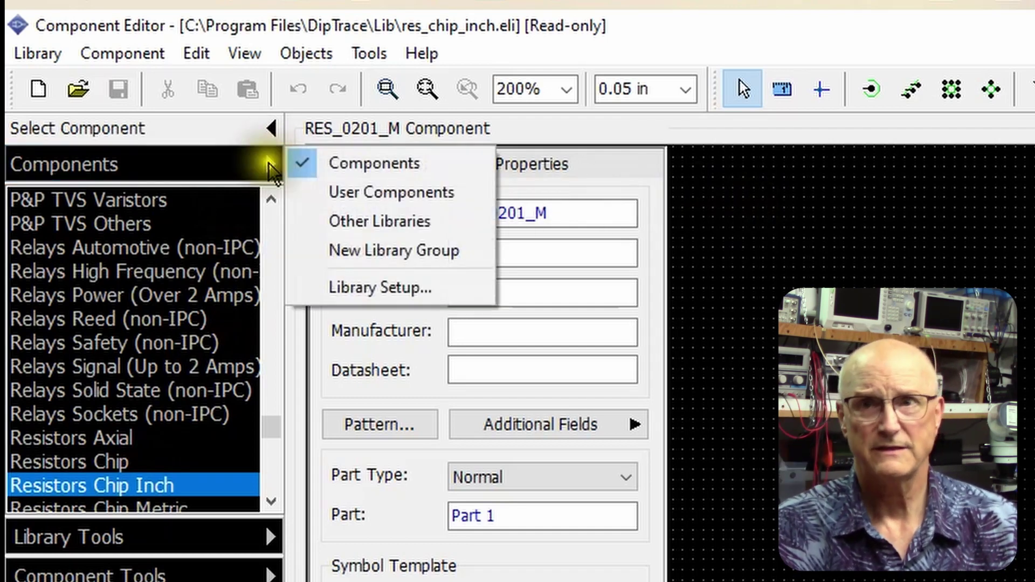
pyautogui.click(333, 197)
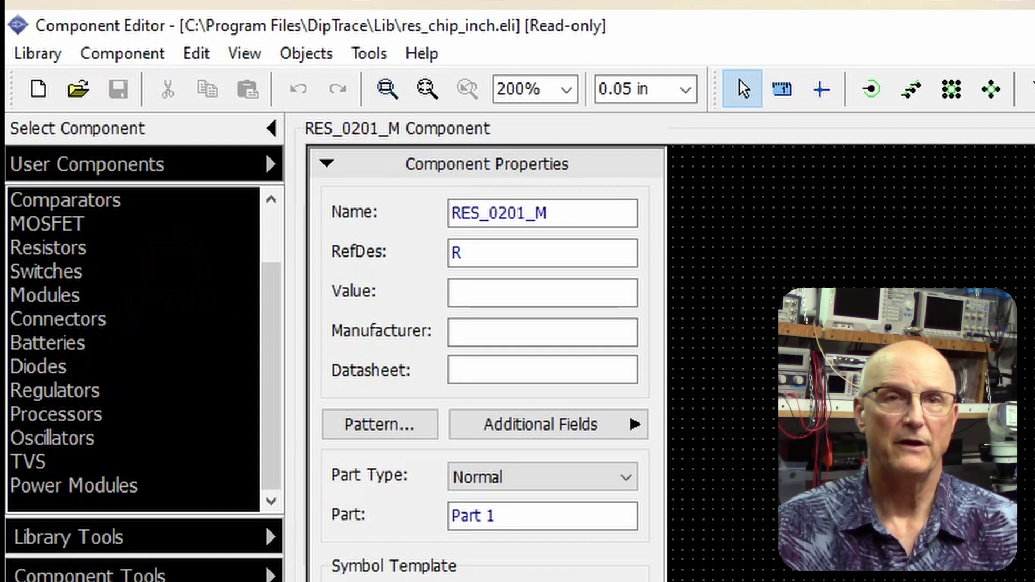
pyautogui.rightClick(176, 272)
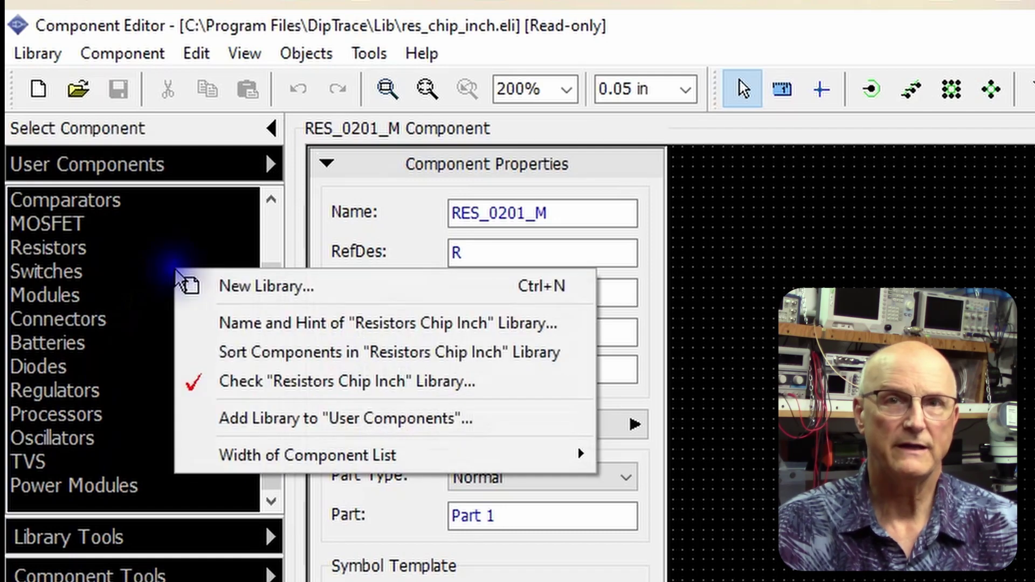
pyautogui.click(235, 290)
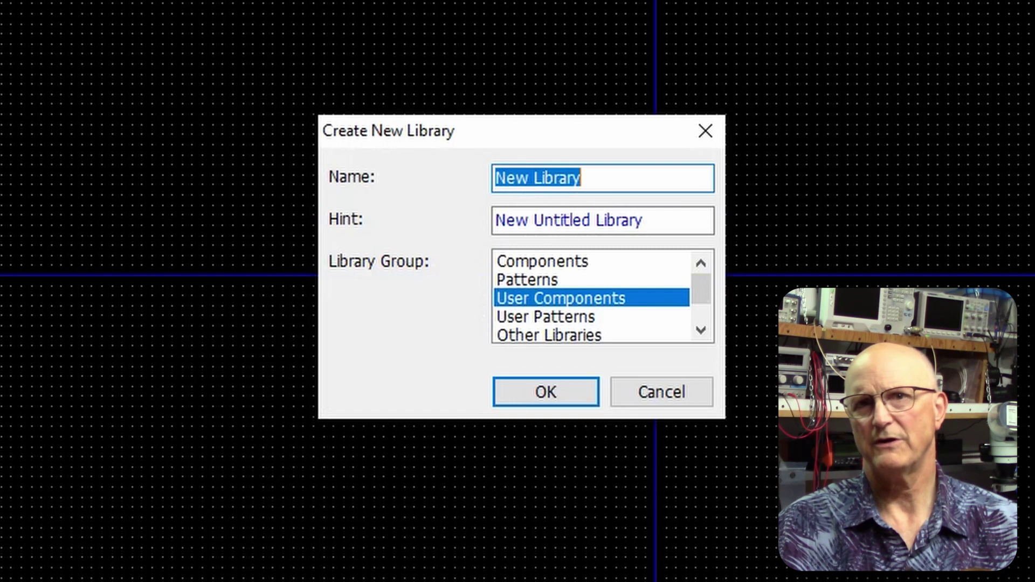
pyautogui.write('Powe')
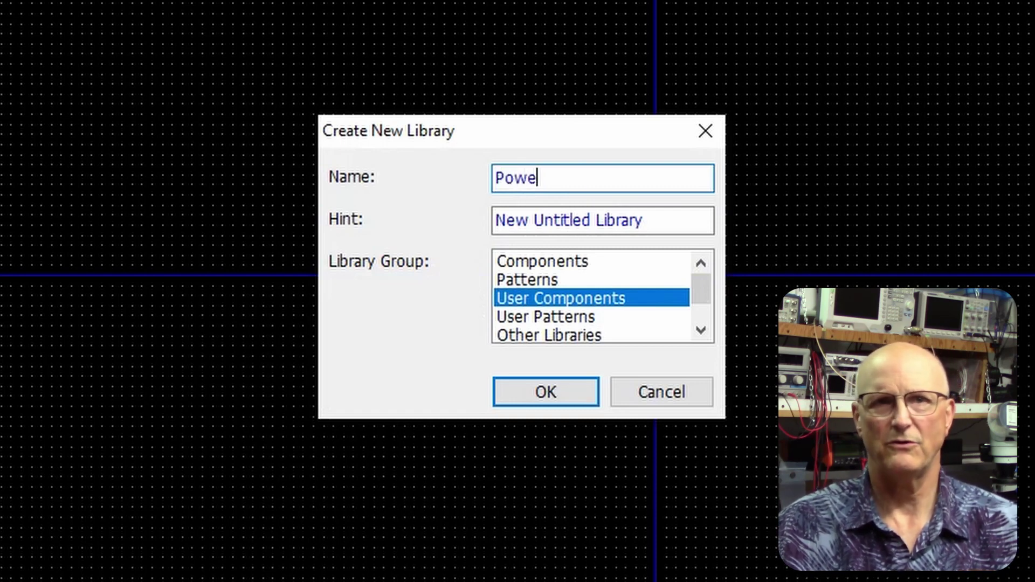
pyautogui.write('r Modules')
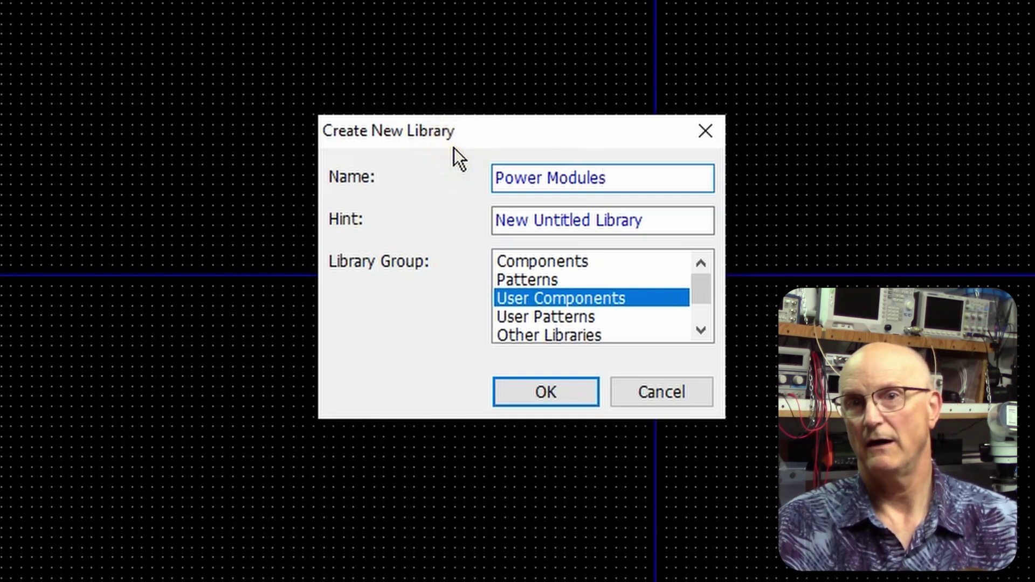
pyautogui.write('.')
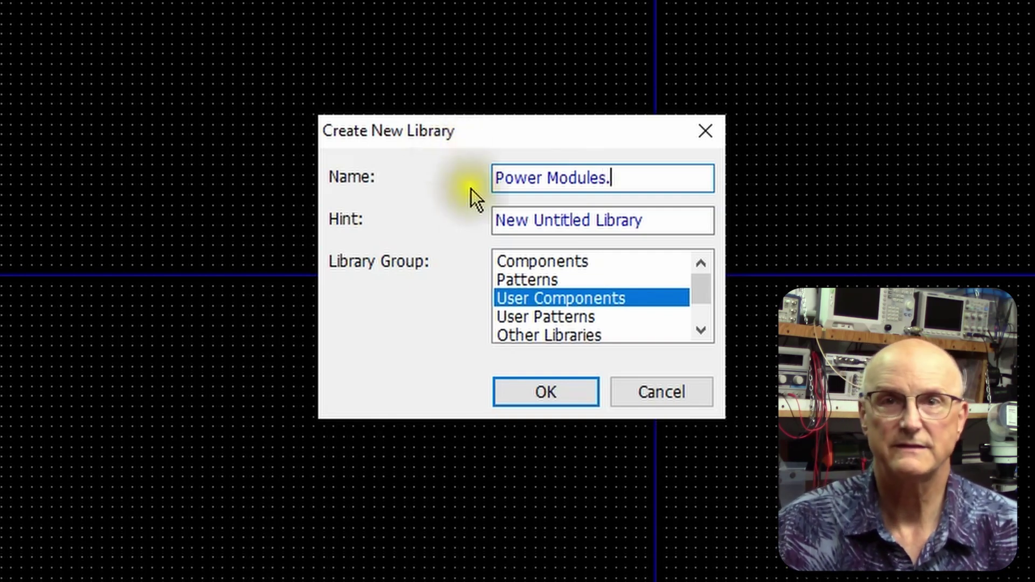
pyautogui.moveTo(495, 219); pyautogui.dragTo(707, 219)
pyautogui.write('Powe')
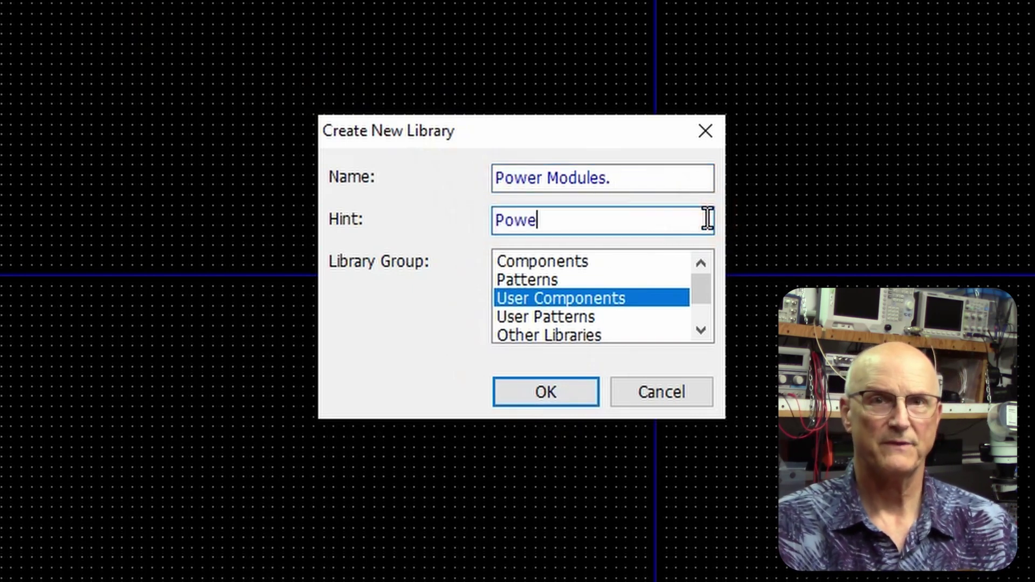
pyautogui.write('r Modules')
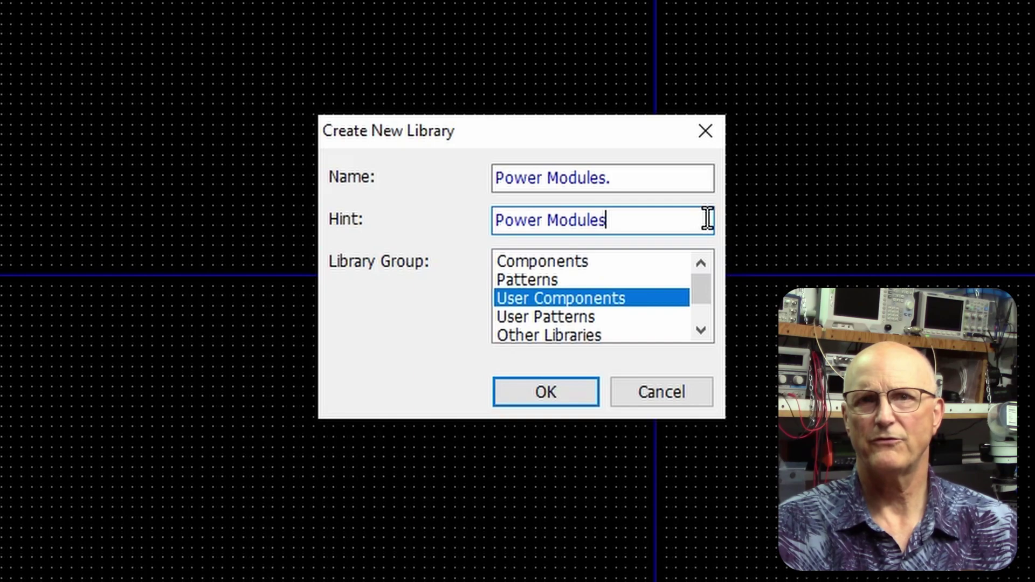
pyautogui.click(525, 394)
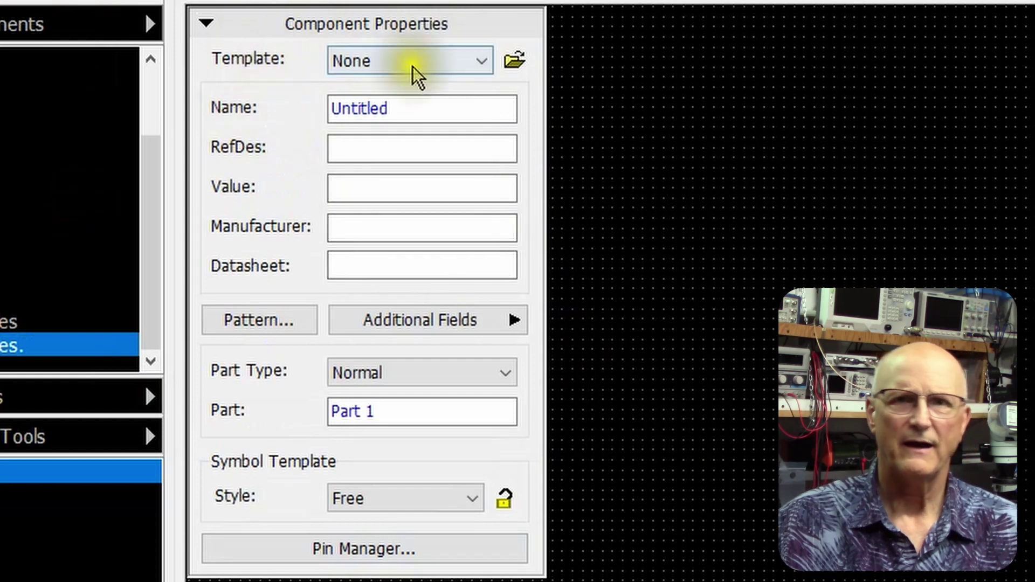
pyautogui.click(481, 61)
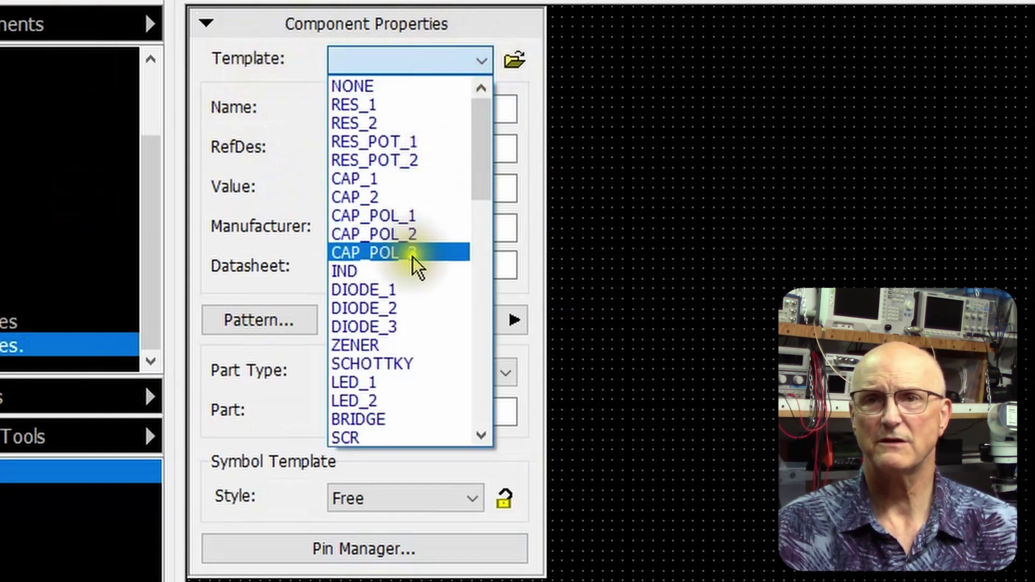
pyautogui.scroll(-3, 416, 262)
pyautogui.moveTo(479, 167); pyautogui.dragTo(480, 143)
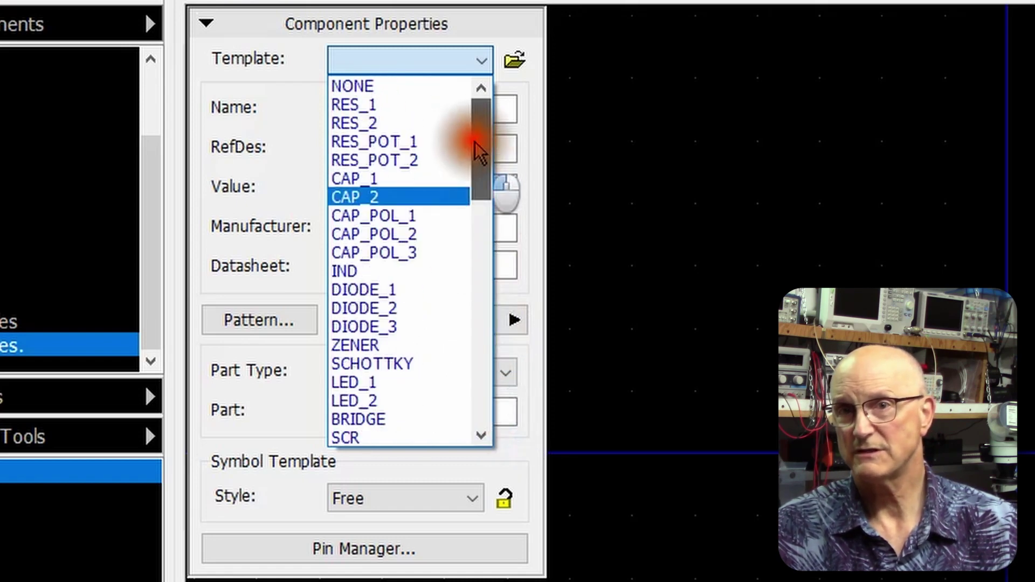
pyautogui.click(487, 63)
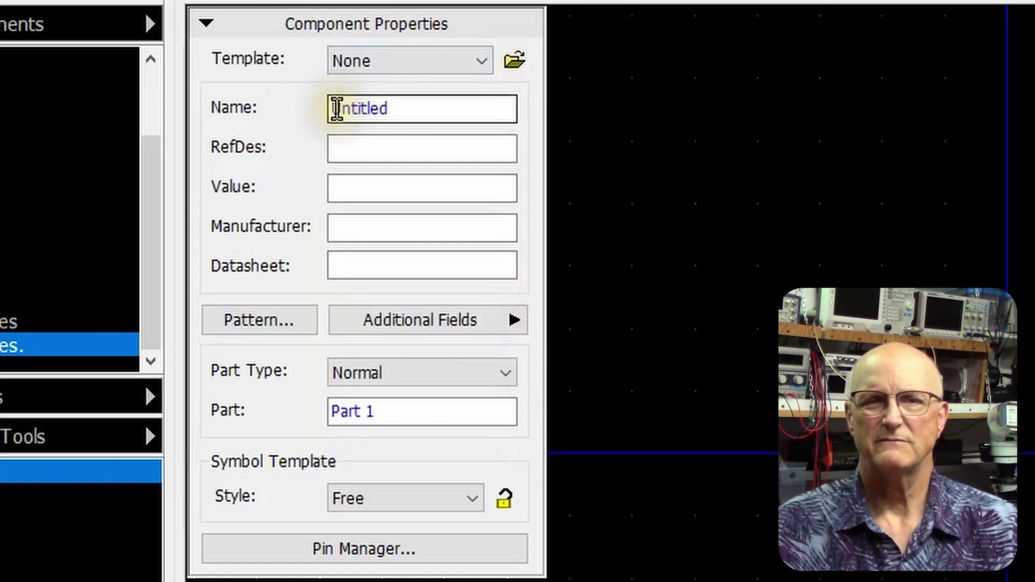
# Step: Name the untitled component PQP1-D12-D9-M and set its reference designator to U
pyautogui.moveTo(331, 108); pyautogui.dragTo(469, 115)
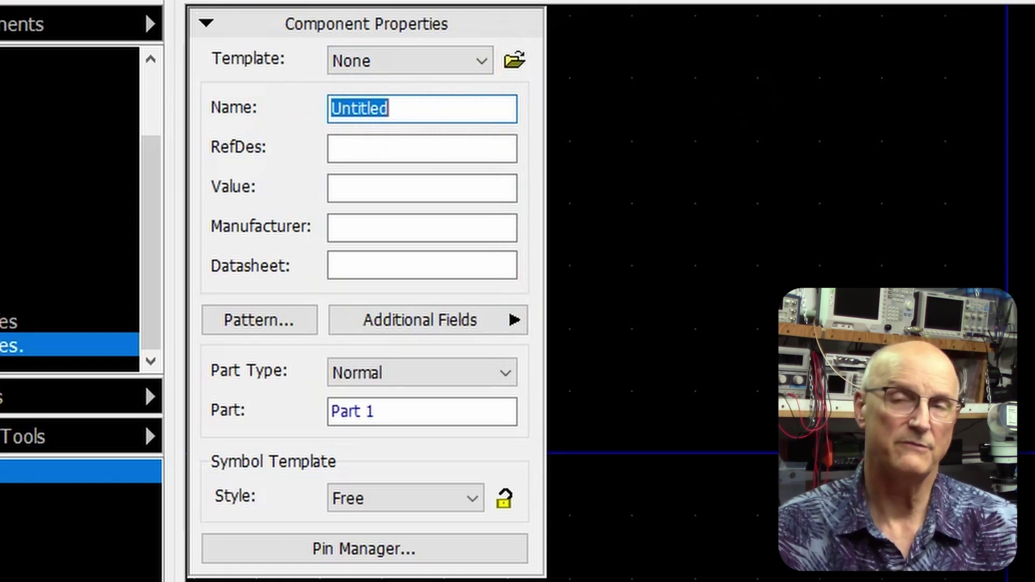
pyautogui.write('PQ')
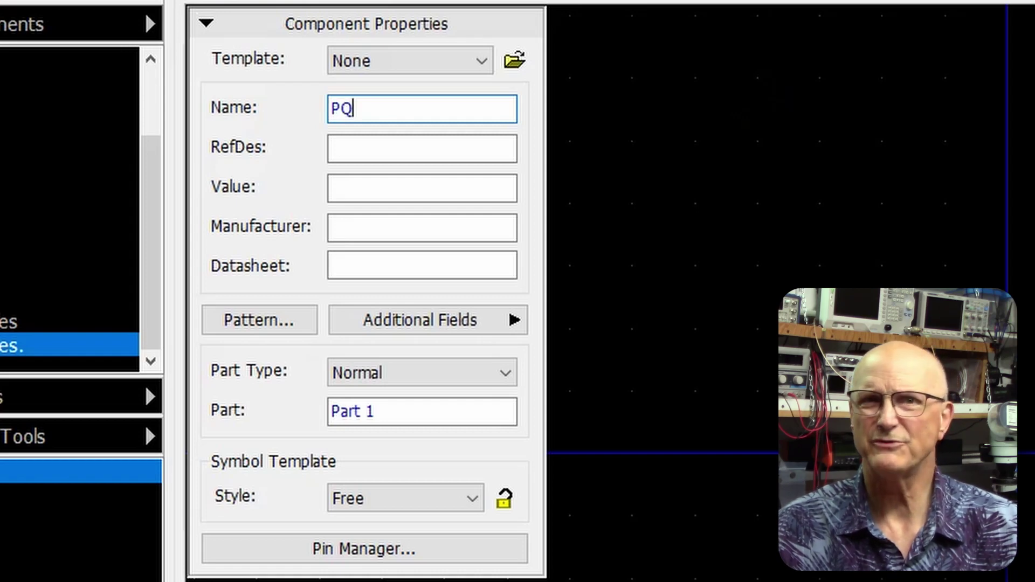
pyautogui.write('P1')
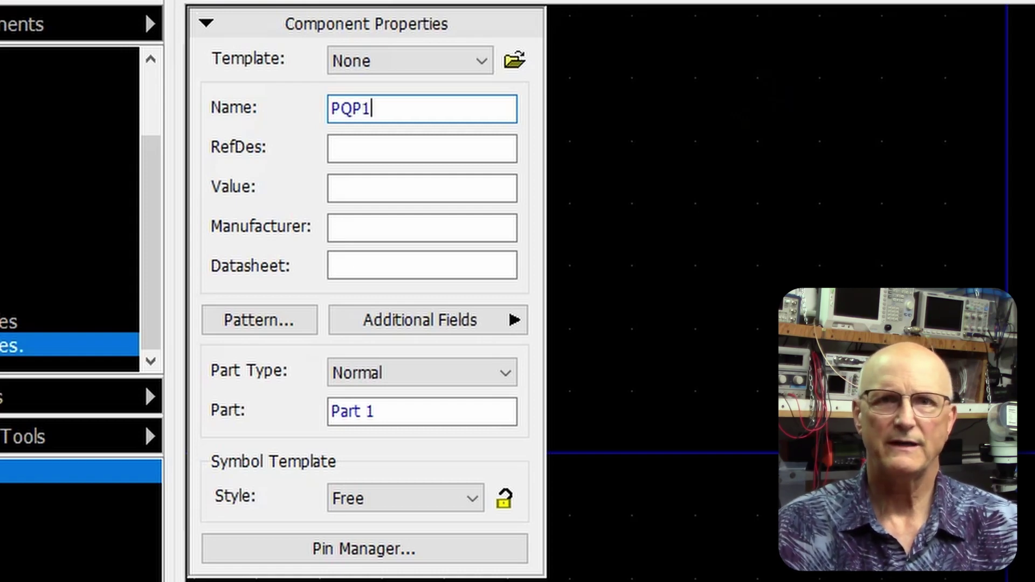
pyautogui.write('-D12')
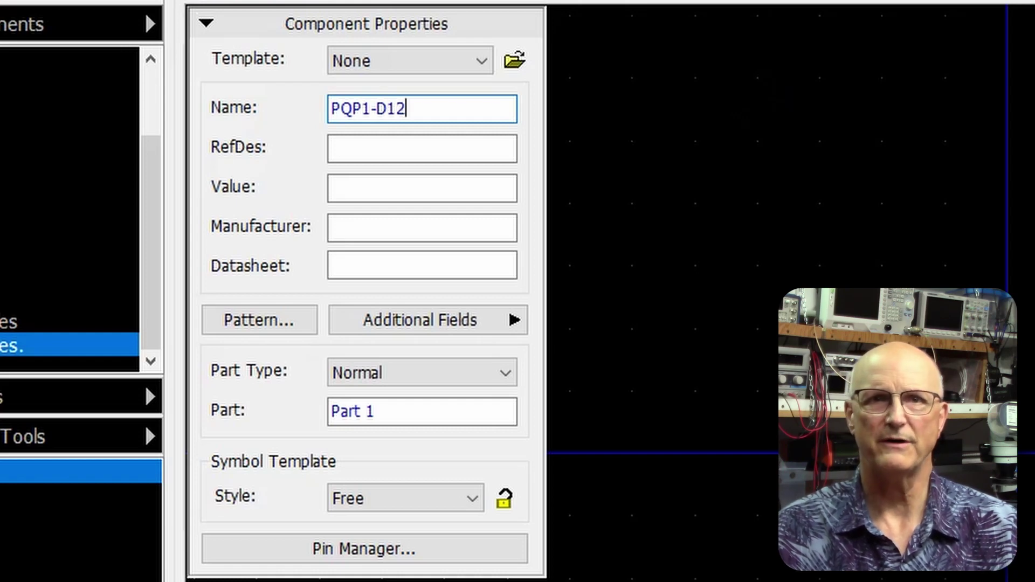
pyautogui.write('-D')
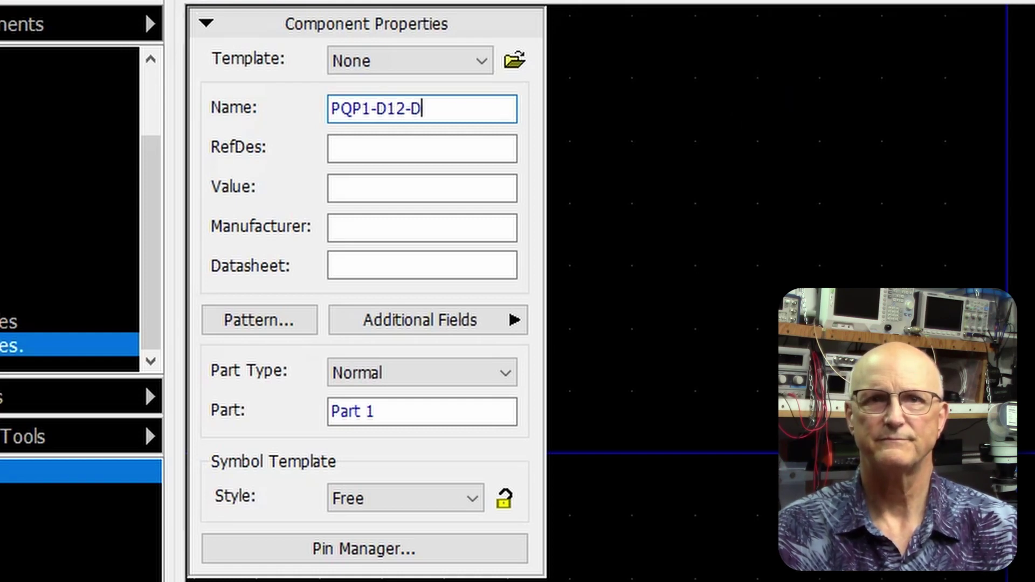
pyautogui.write('9-')
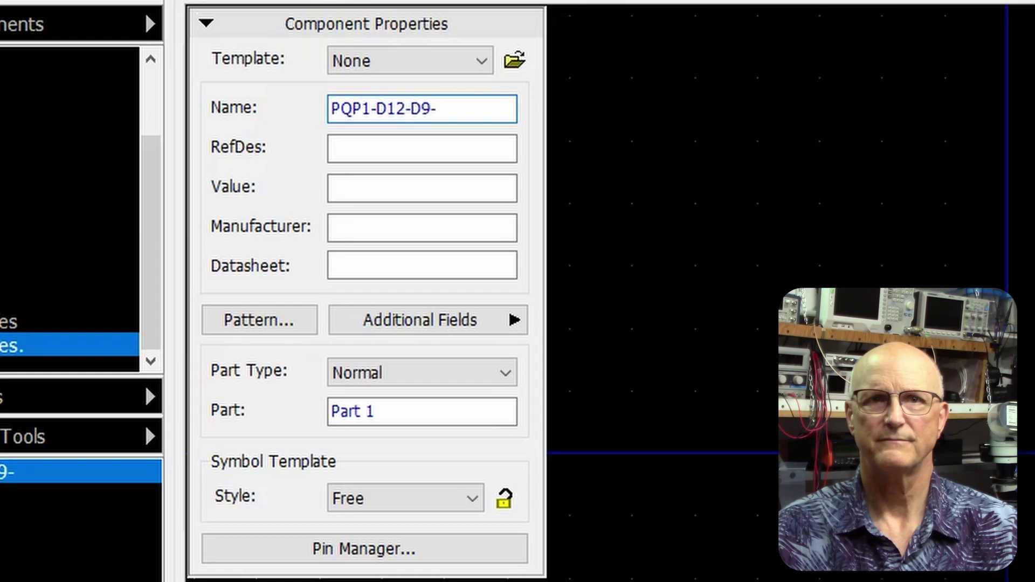
pyautogui.write('M')
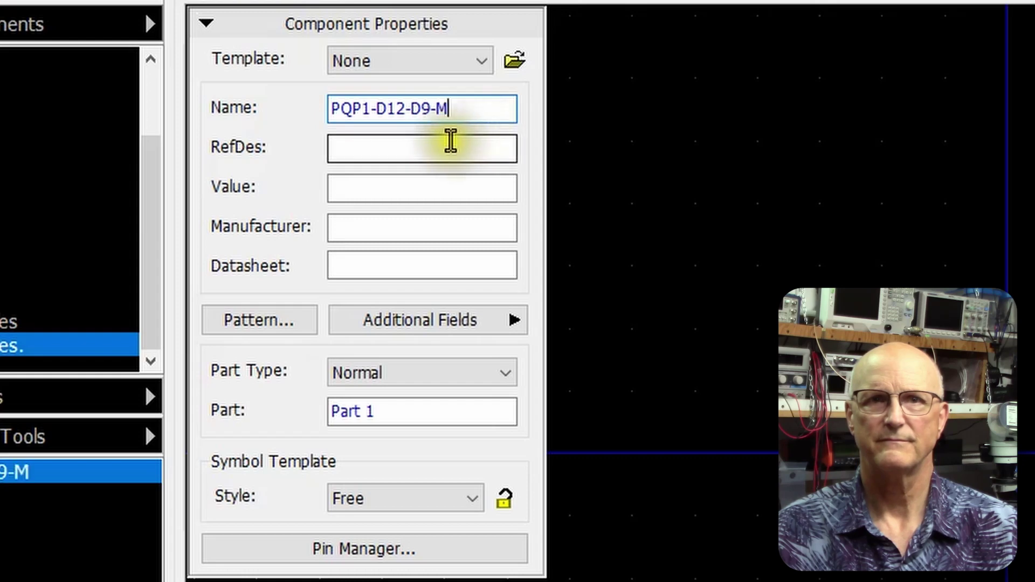
pyautogui.click(342, 149)
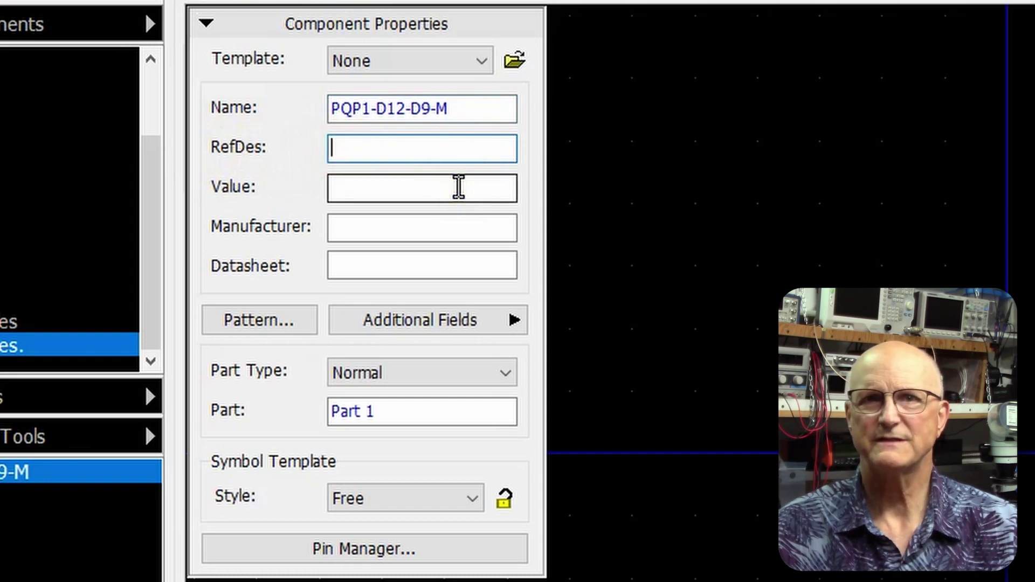
pyautogui.write('U')
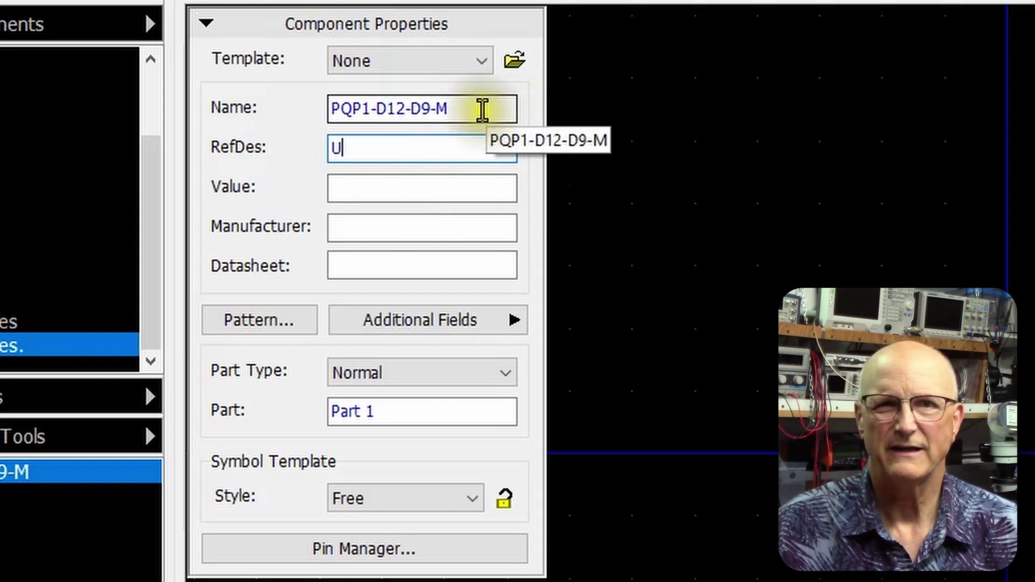
# Step: Copy the component name PQP1-D12-D9-M into its value and set the manufacturer to "CUI, Inc."
pyautogui.moveTo(481, 110); pyautogui.dragTo(306, 114)
pyautogui.hotkey('ctrl', 'c')
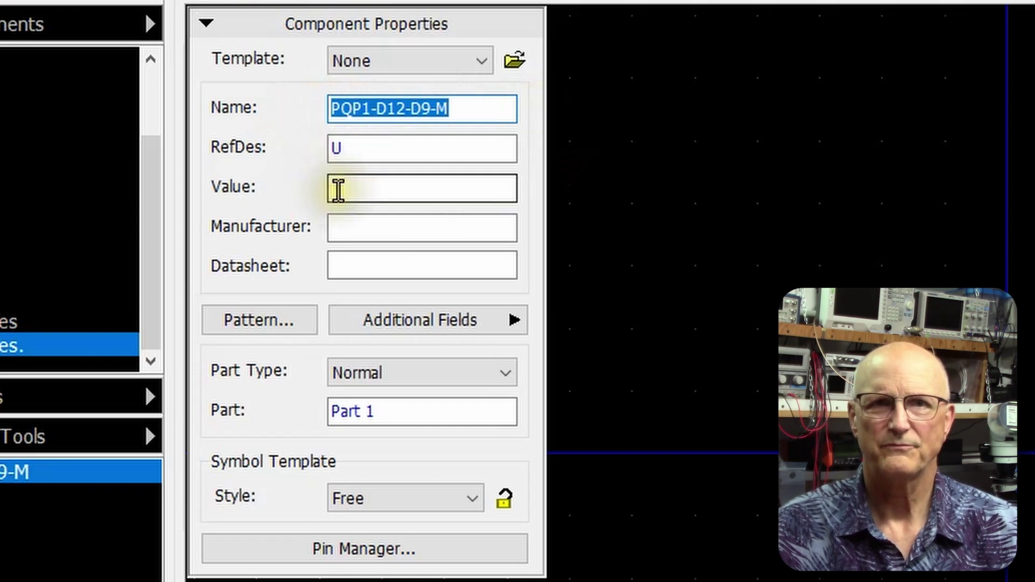
pyautogui.click(337, 189)
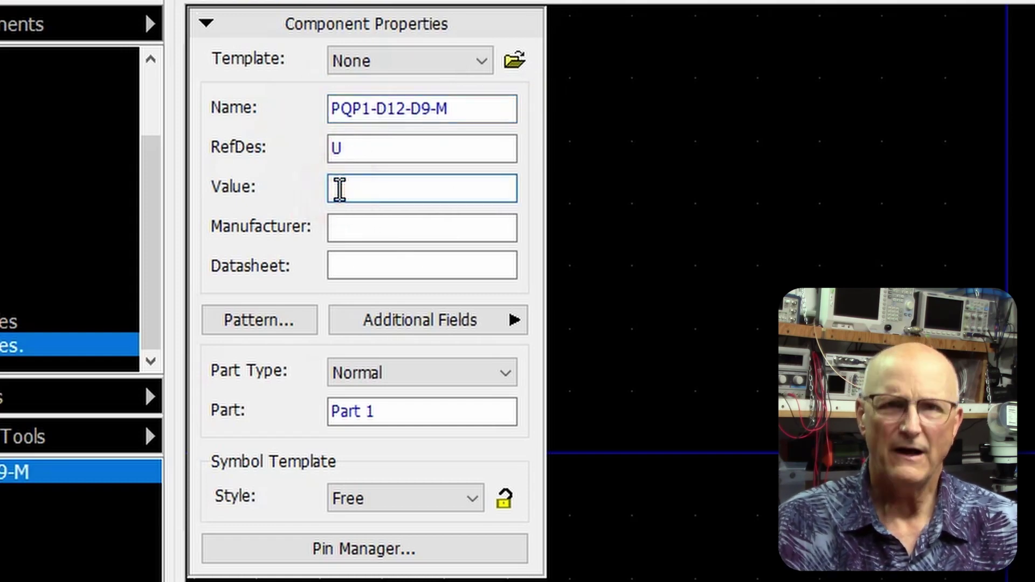
pyautogui.hotkey('ctrl', 'v')
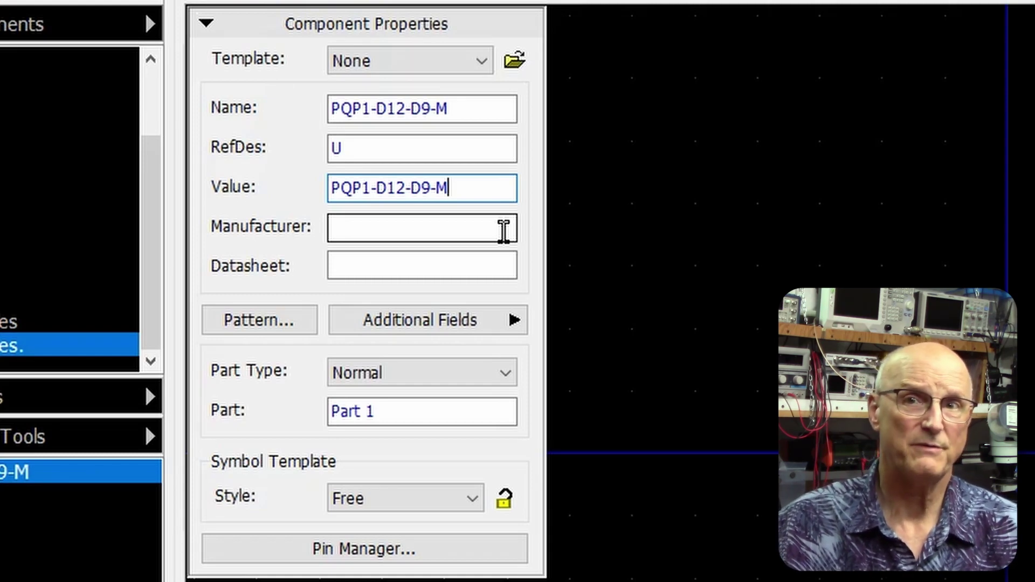
pyautogui.click(345, 231)
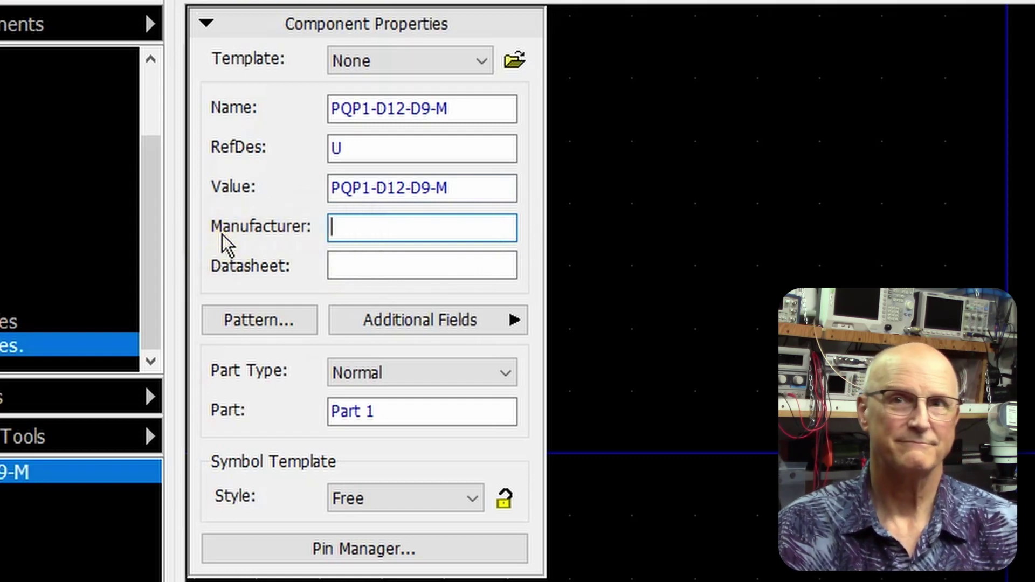
pyautogui.write('CUI')
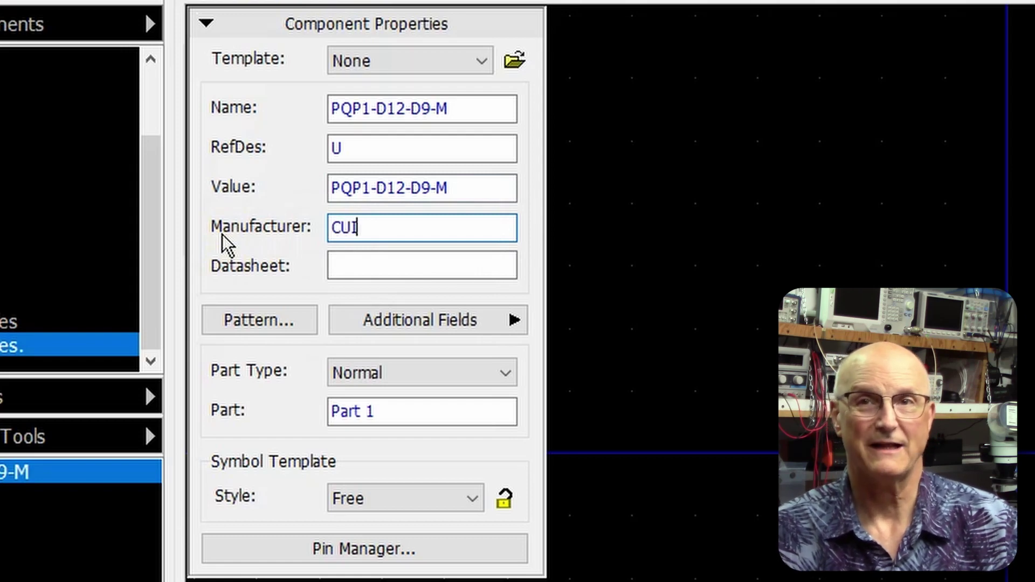
pyautogui.write(', Inc')
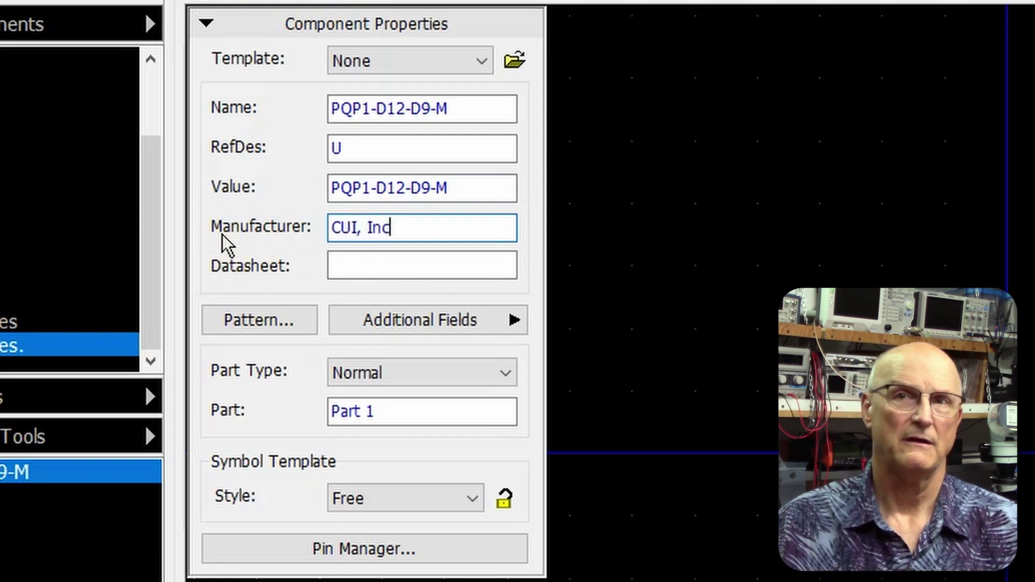
pyautogui.write('.')
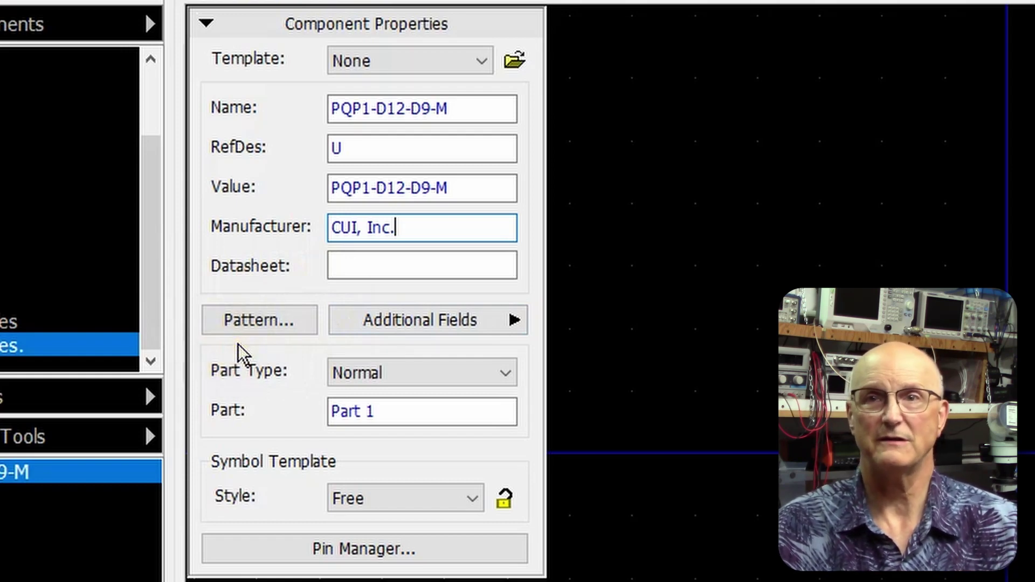
pyautogui.click(513, 321)
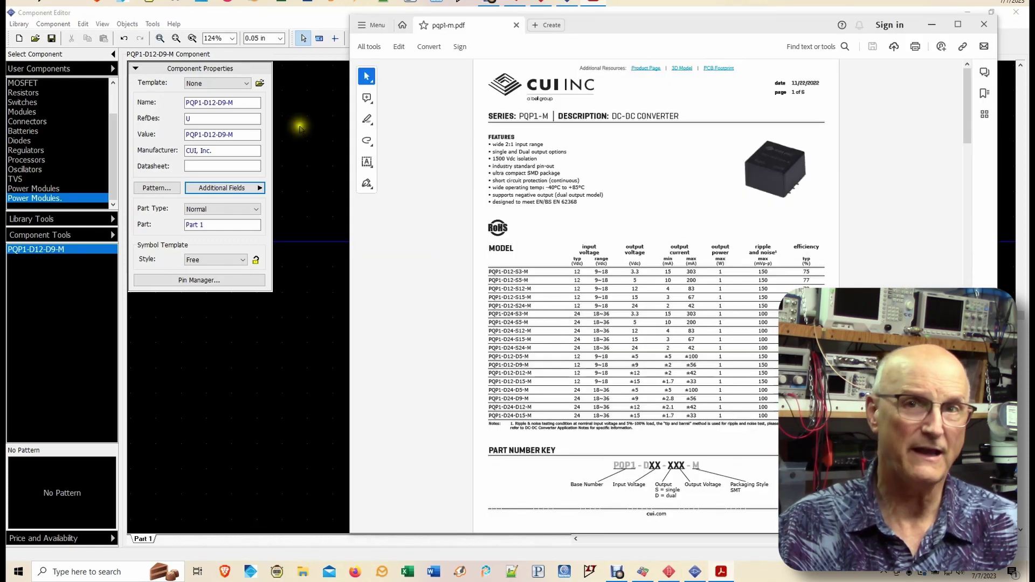
# Step: Find the pin connections in the pqpl-m.pdf datasheet and place five pins in a vertical column left of the component's origin
pyautogui.scroll(-10, 523, 182)
pyautogui.scroll(-15, 529, 186)
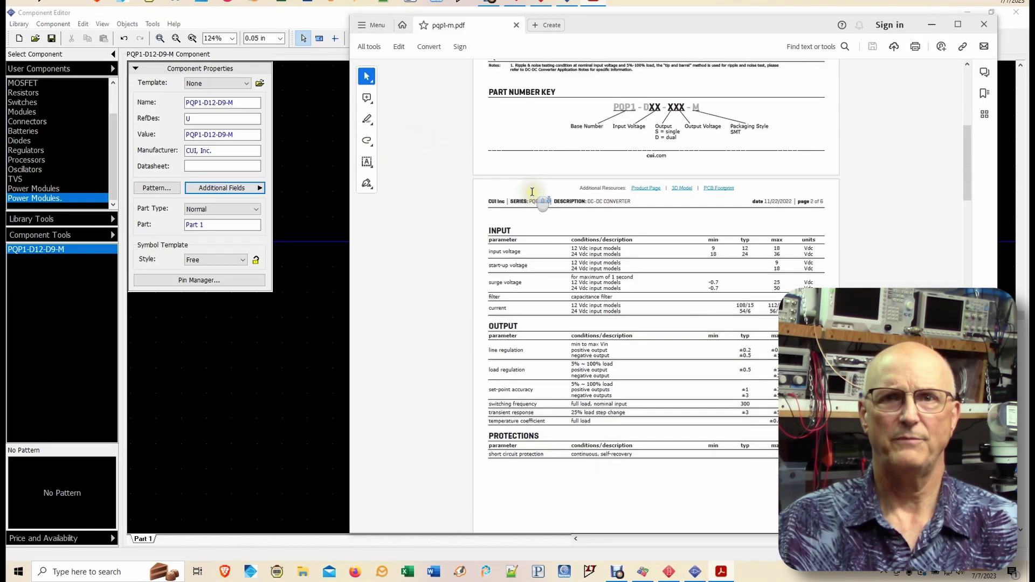
pyautogui.scroll(-5, 514, 222)
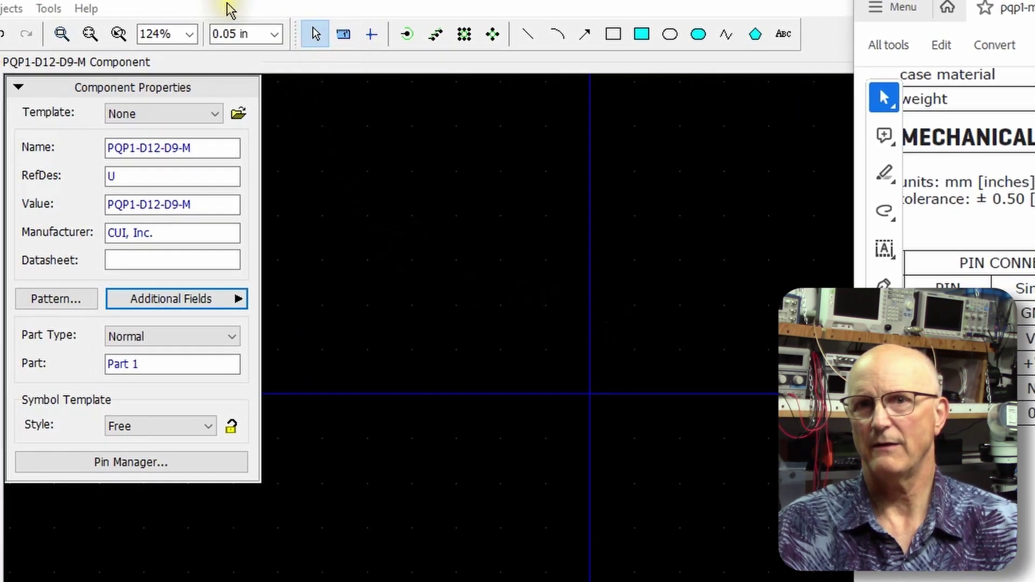
pyautogui.click(407, 34)
pyautogui.click(497, 325)
pyautogui.click(497, 348)
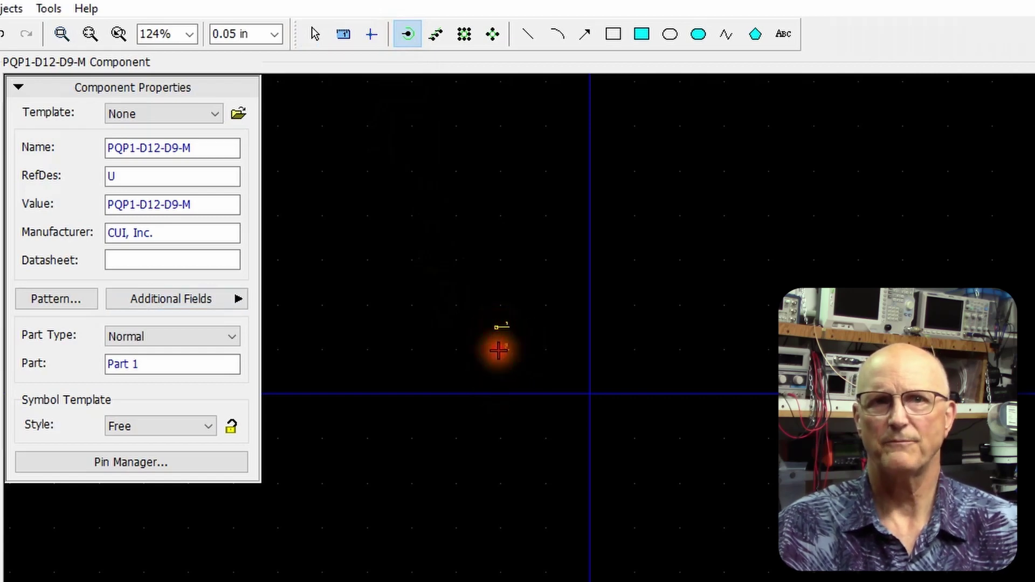
pyautogui.click(497, 374)
pyautogui.click(497, 411)
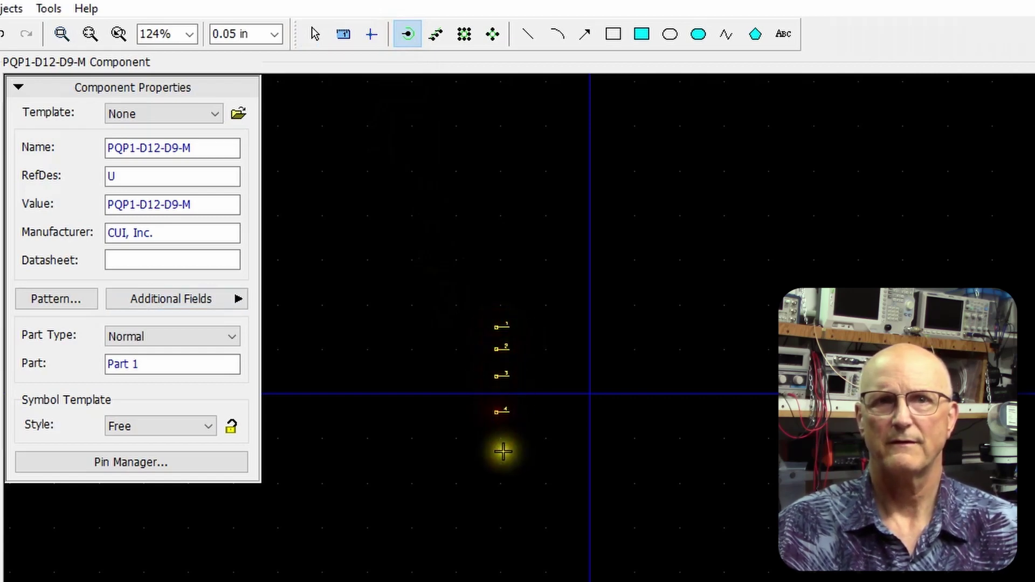
pyautogui.click(499, 450)
pyautogui.scroll(6, 502, 444)
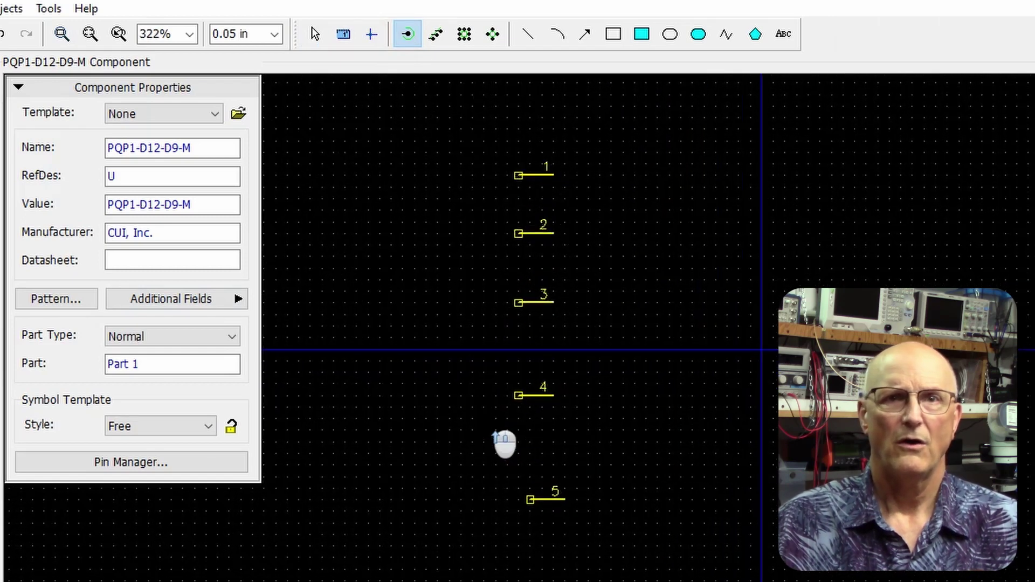
# Step: In the Pin Manager, name pin 1 GND per the datasheet's pin connections and set its electric type to Power
pyautogui.click(112, 467)
pyautogui.click(111, 467)
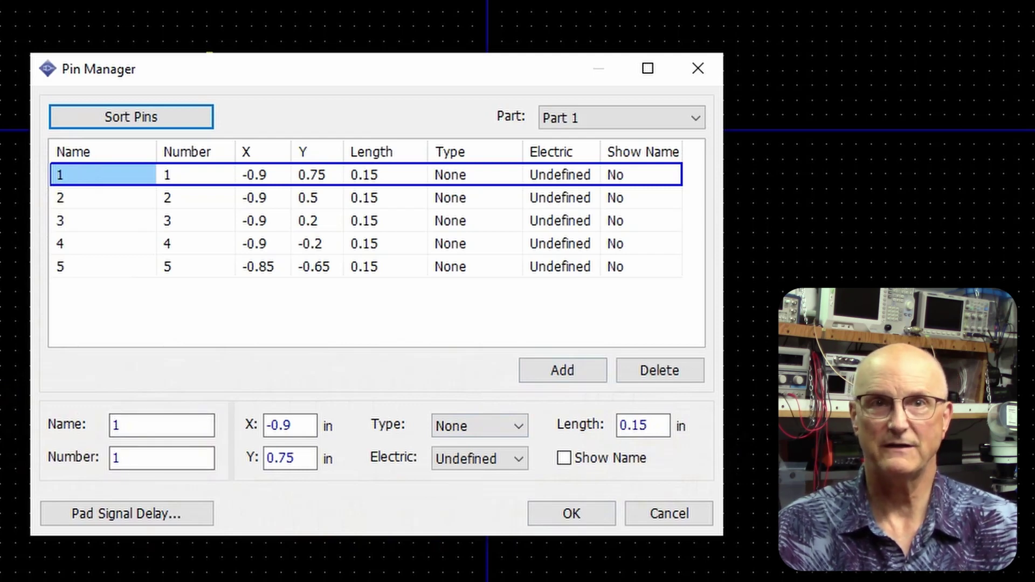
pyautogui.hotkey('alt', 'Tab')
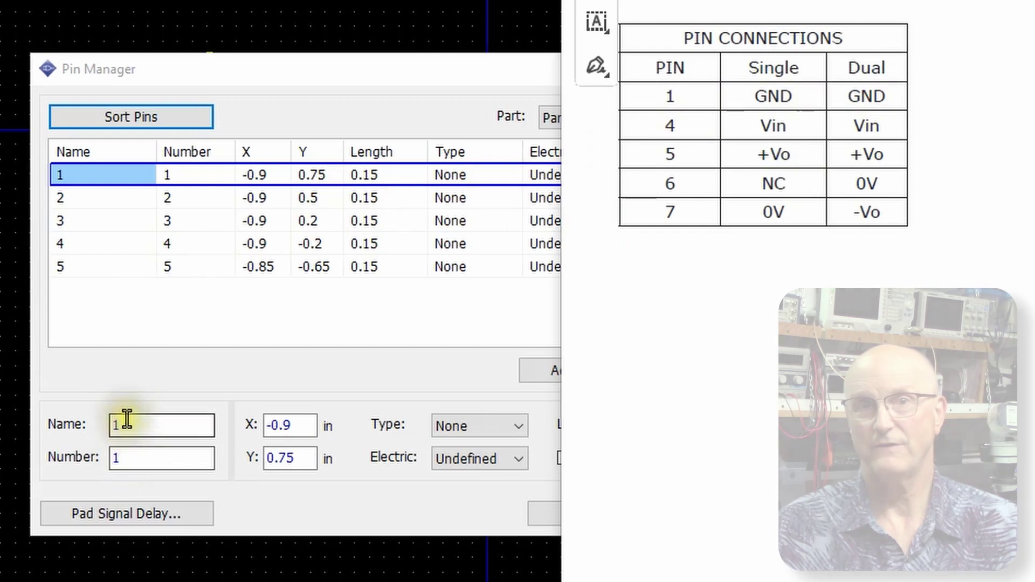
pyautogui.moveTo(128, 422); pyautogui.dragTo(85, 428)
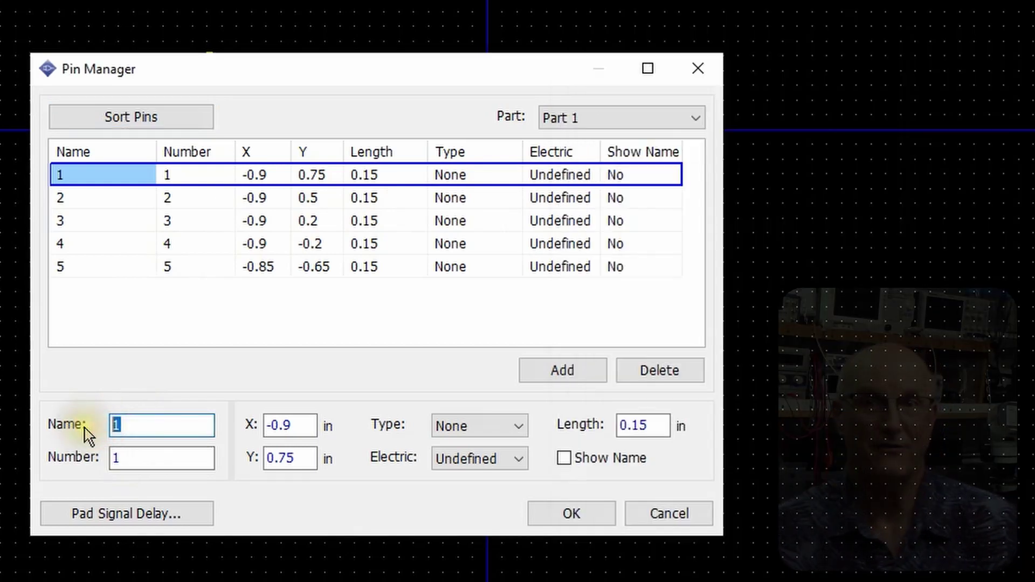
pyautogui.write('GND')
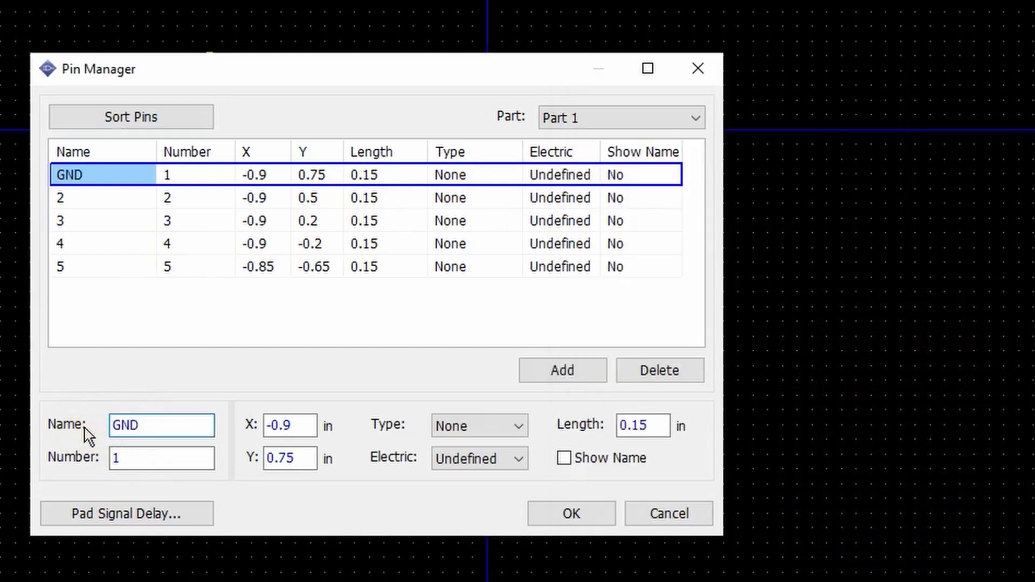
pyautogui.click(515, 460)
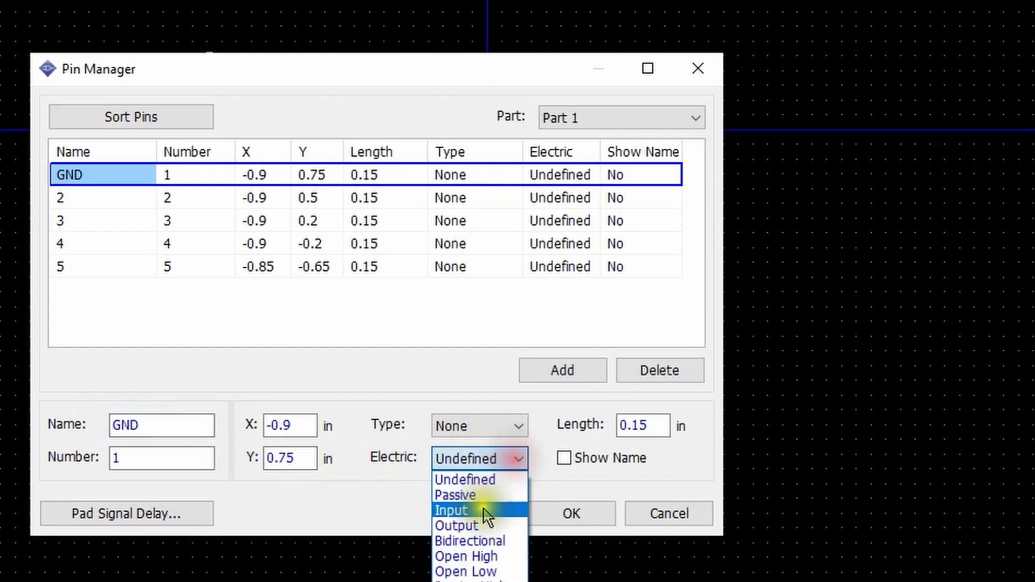
pyautogui.click(463, 581)
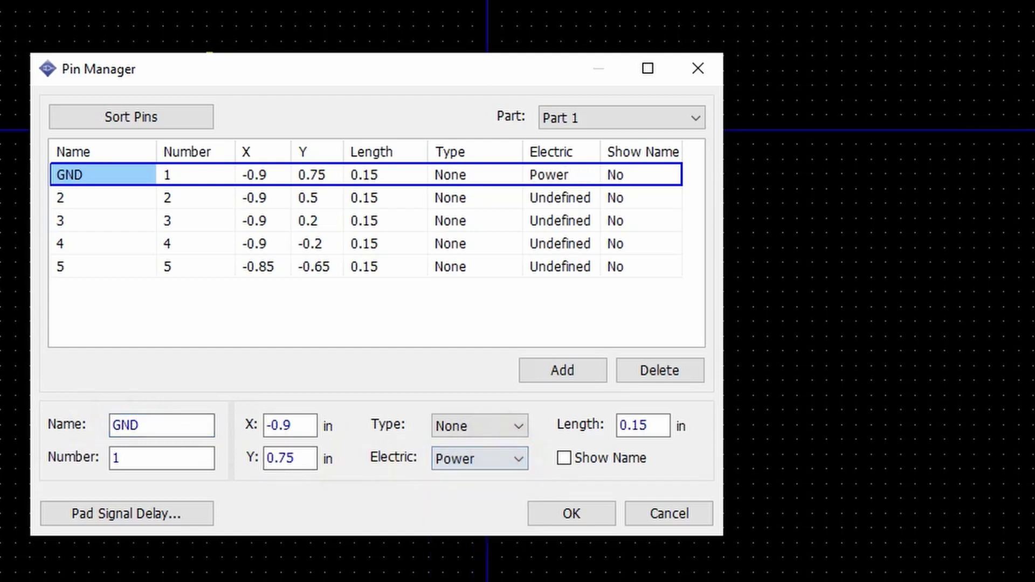
# Step: Rename the second pin Vin, change its number to 4, and set its electric type to Power
pyautogui.click(79, 198)
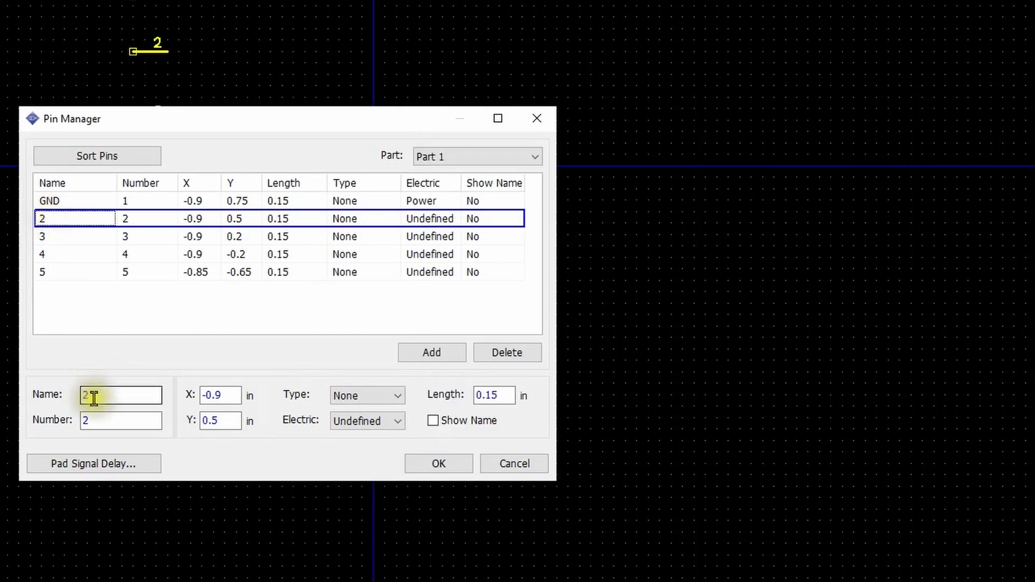
pyautogui.doubleClick(86, 395)
pyautogui.write('Vin')
pyautogui.doubleClick(85, 420)
pyautogui.write('4')
pyautogui.click(380, 421)
pyautogui.click(367, 512)
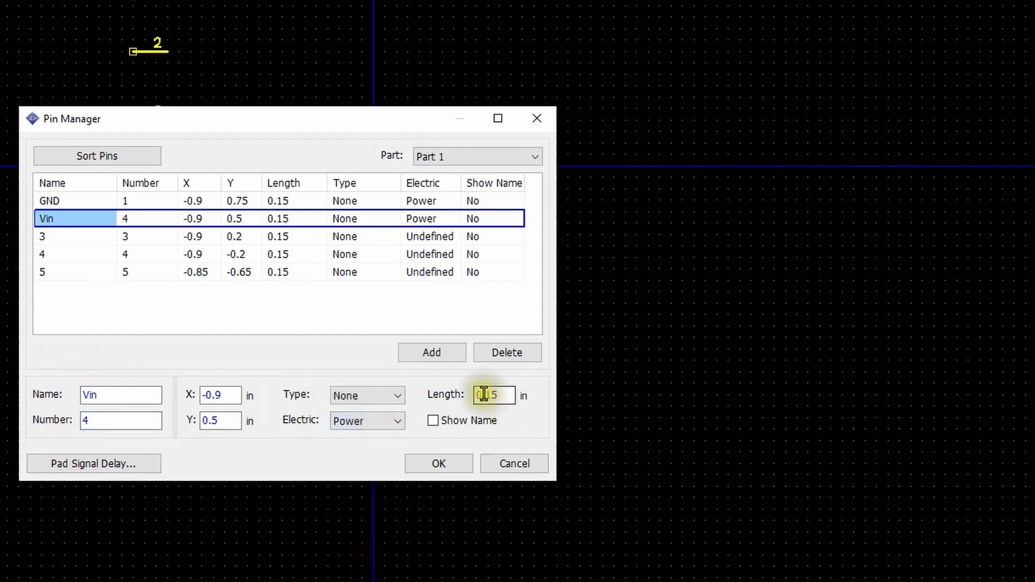
# Step: Rename the third pin +Vo and change its number to 5
pyautogui.click(47, 237)
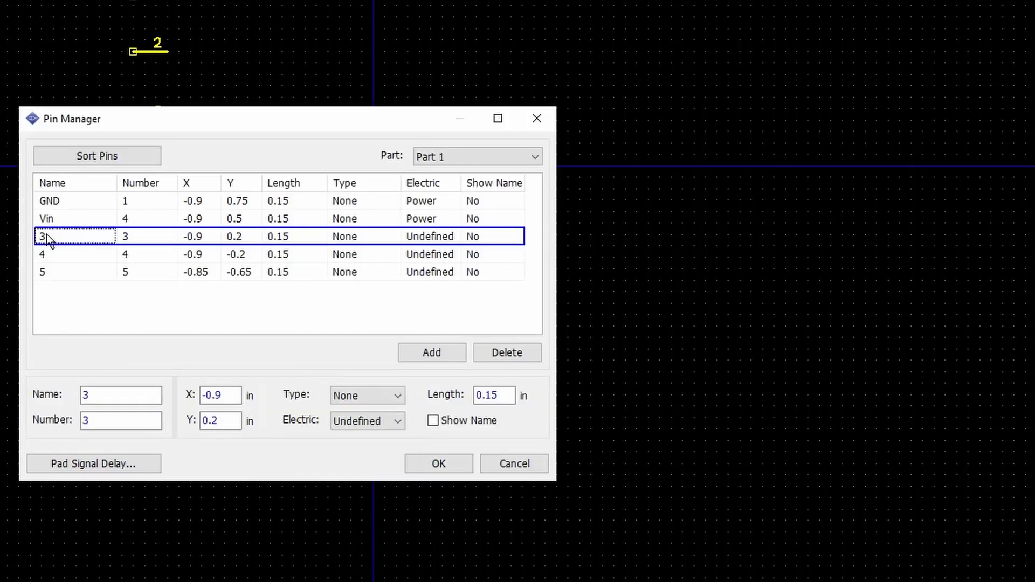
pyautogui.doubleClick(87, 395)
pyautogui.write('+VV')
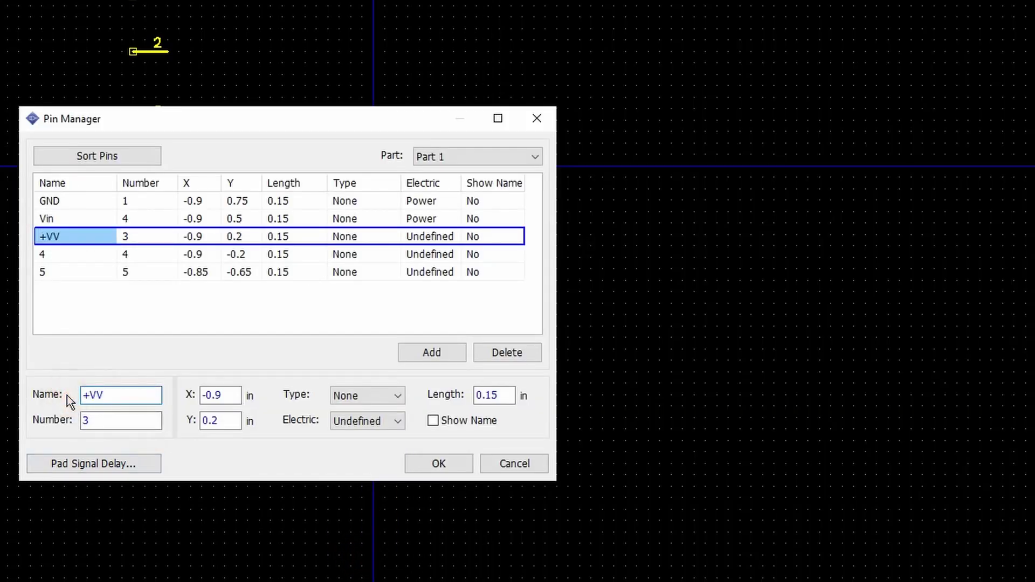
pyautogui.press('BackSpace')
pyautogui.write('o')
pyautogui.doubleClick(84, 420)
pyautogui.write('5')
# Step: Rename the fourth pin 0V with number 6, and set the electric type of both 0V and +Vo to Power
pyautogui.click(60, 256)
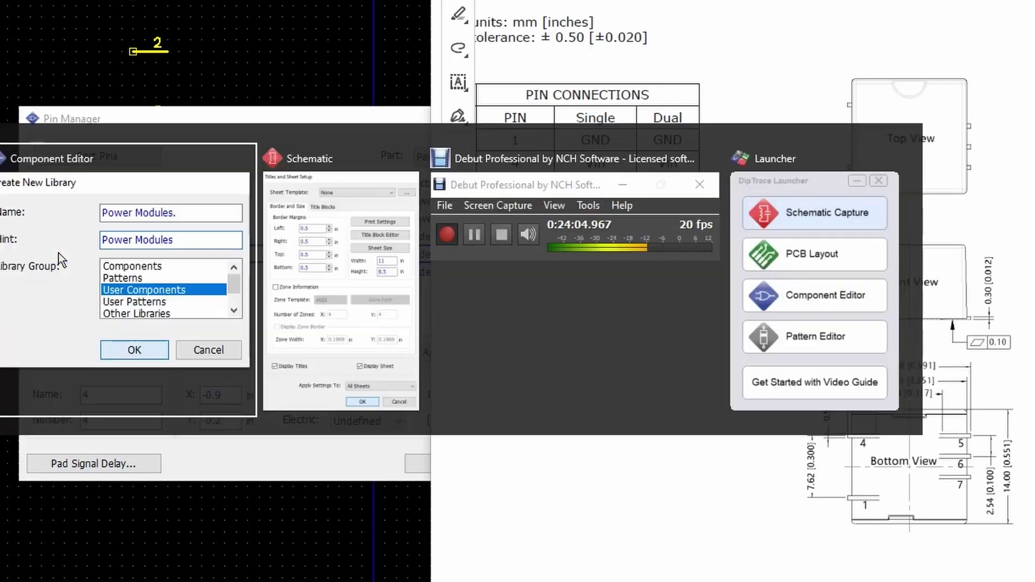
pyautogui.doubleClick(88, 395)
pyautogui.write('0V')
pyautogui.doubleClick(85, 421)
pyautogui.write('6')
pyautogui.click(366, 421)
pyautogui.click(372, 559)
pyautogui.click(430, 236)
pyautogui.click(365, 422)
pyautogui.click(343, 558)
# Step: Rename the last pin -Vo, change its number to 7, and set its electric type to Power
pyautogui.click(63, 276)
pyautogui.doubleClick(88, 396)
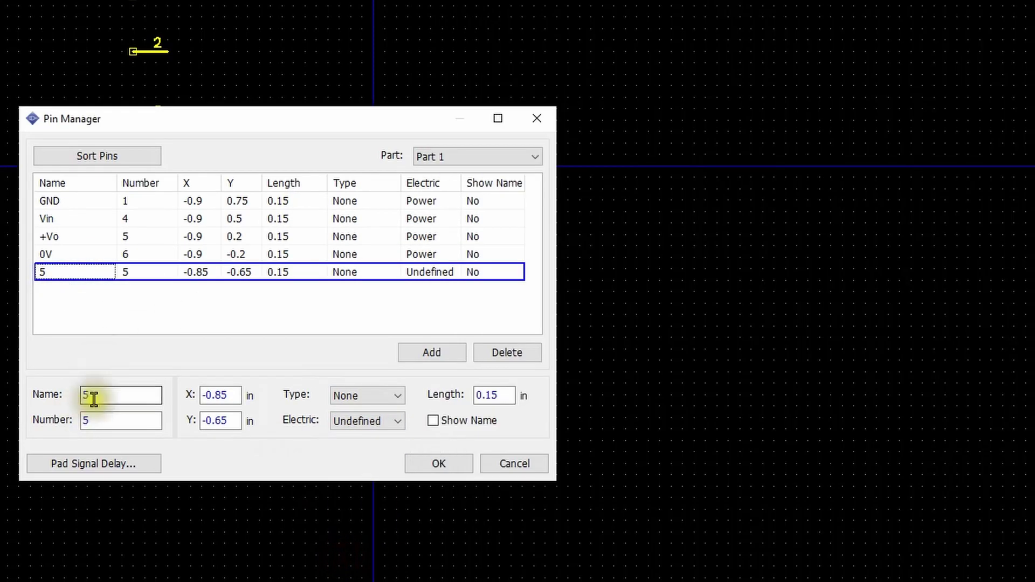
pyautogui.write('-Vo')
pyautogui.doubleClick(85, 421)
pyautogui.write('7')
pyautogui.click(367, 421)
pyautogui.click(350, 556)
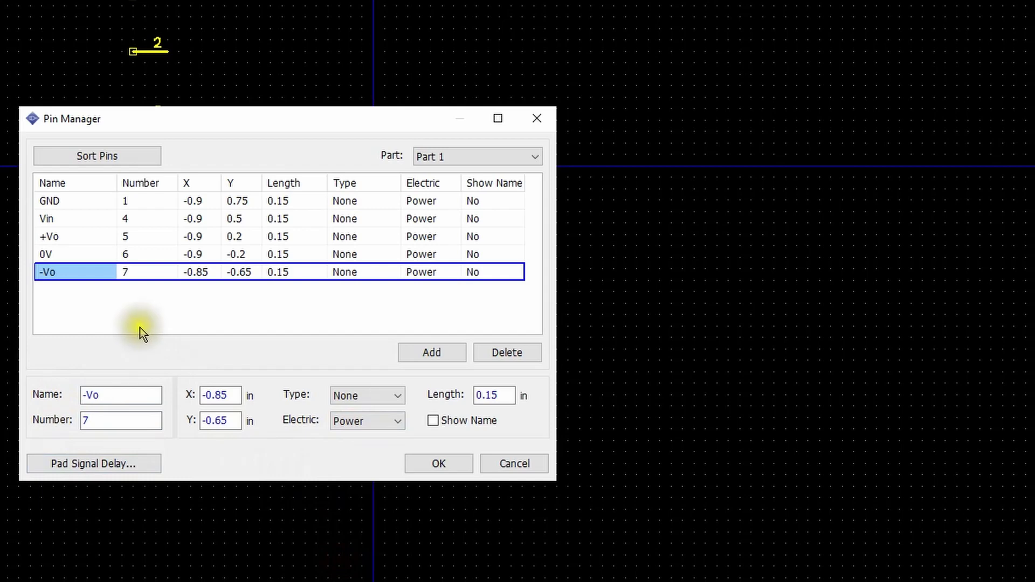
# Step: Show the names of all five pins together, set their length to 0.10 in, and apply the pin settings
pyautogui.click(64, 200)
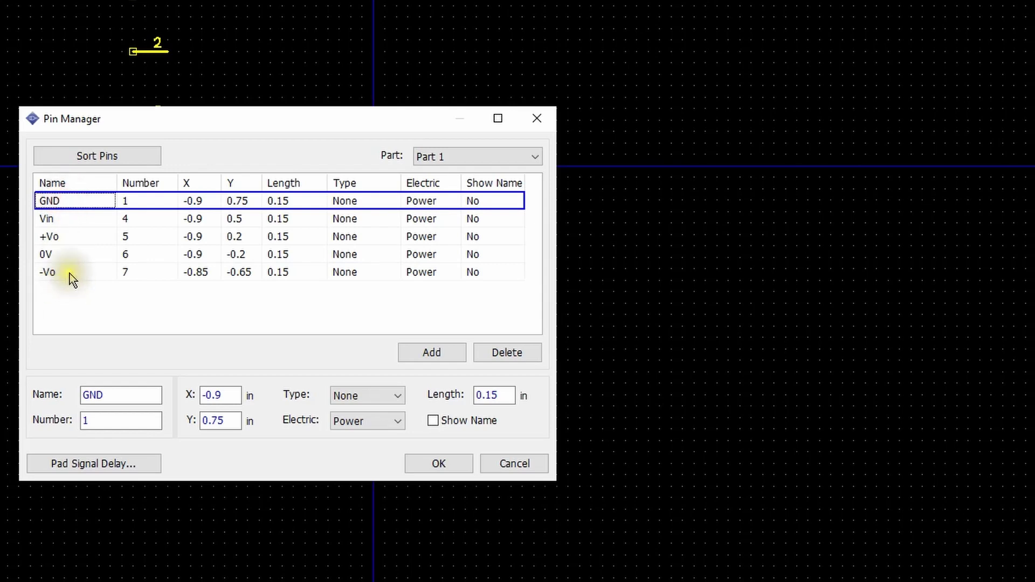
pyautogui.keyDown('shift'); pyautogui.click(70, 273); pyautogui.keyUp('shift')
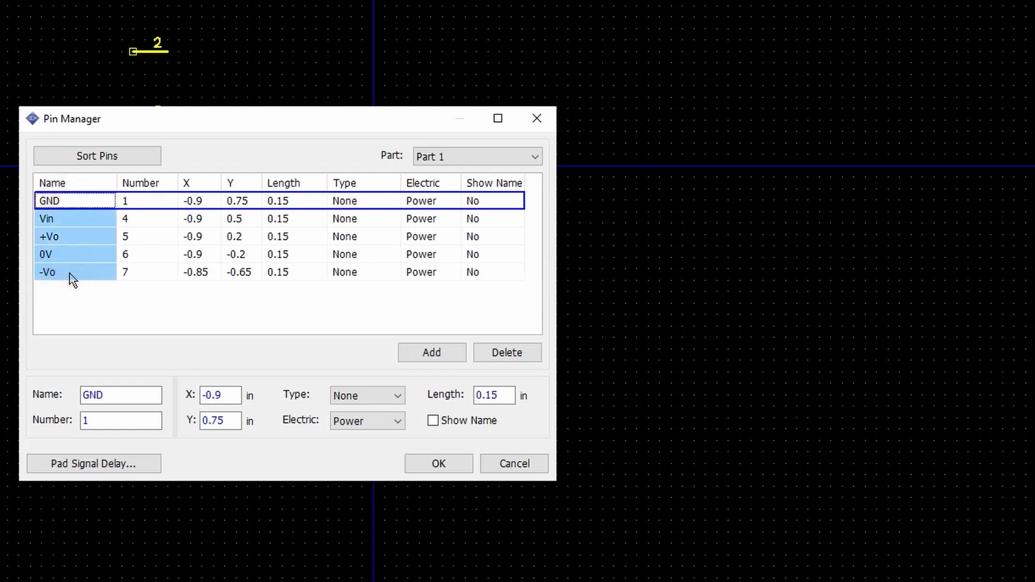
pyautogui.click(432, 421)
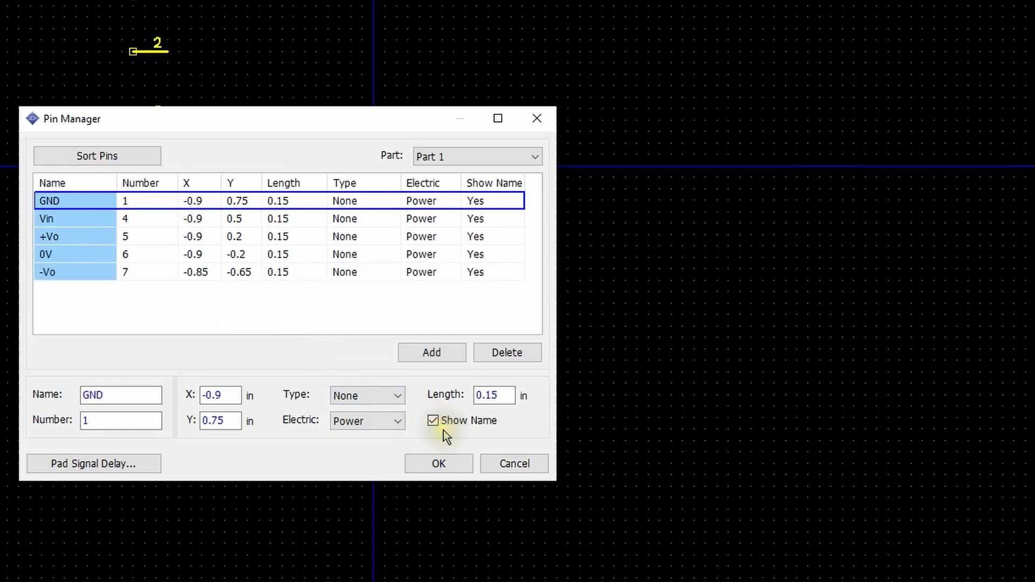
pyautogui.doubleClick(490, 396)
pyautogui.write('0.10')
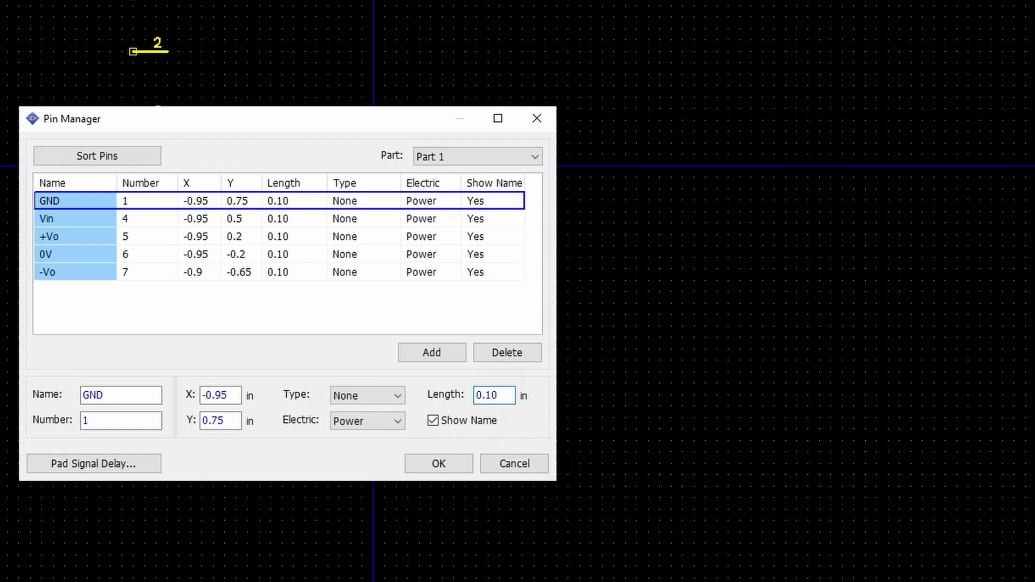
pyautogui.click(427, 465)
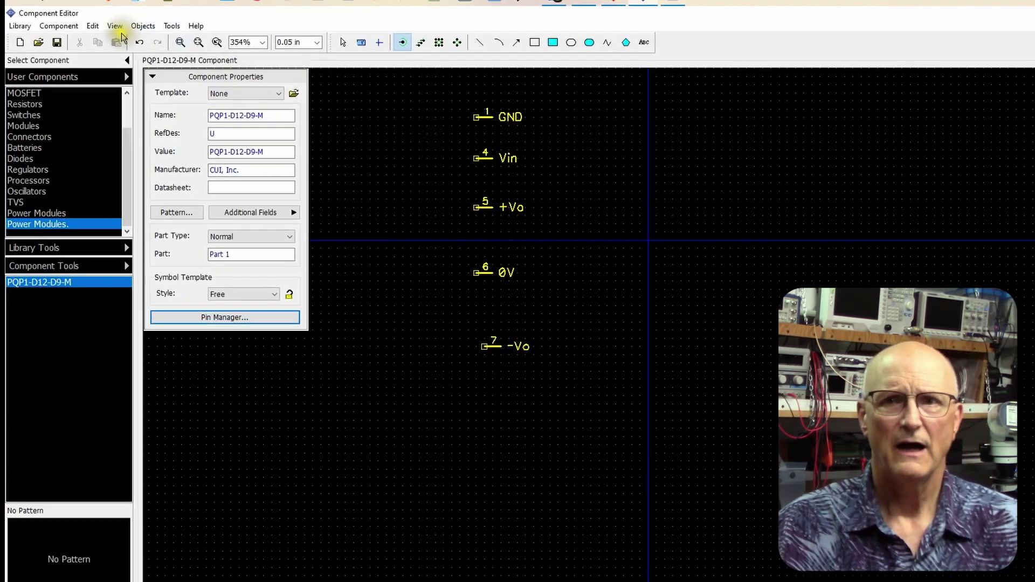
# Step: Set the grid size to 0.05 in
pyautogui.click(102, 25)
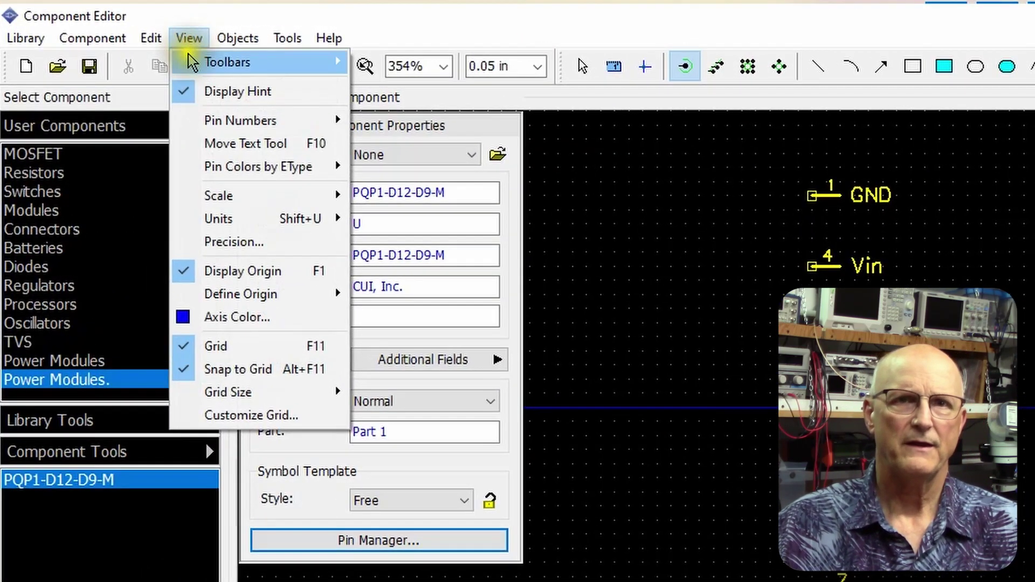
pyautogui.moveTo(244, 382)
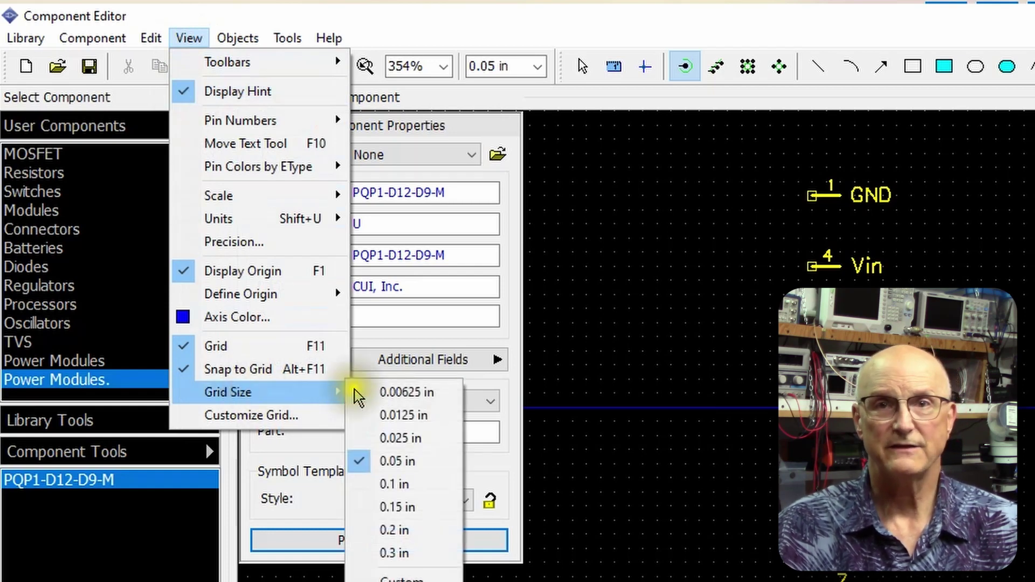
pyautogui.click(378, 463)
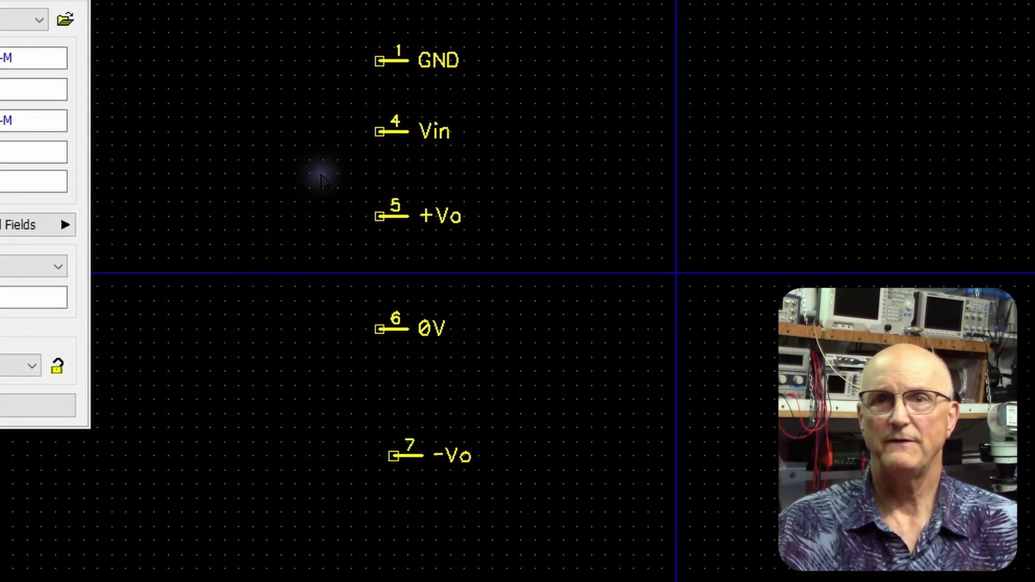
# Step: Flip the output pins +Vo, 0V and -Vo horizontally as a group
pyautogui.moveTo(318, 175); pyautogui.dragTo(501, 527)
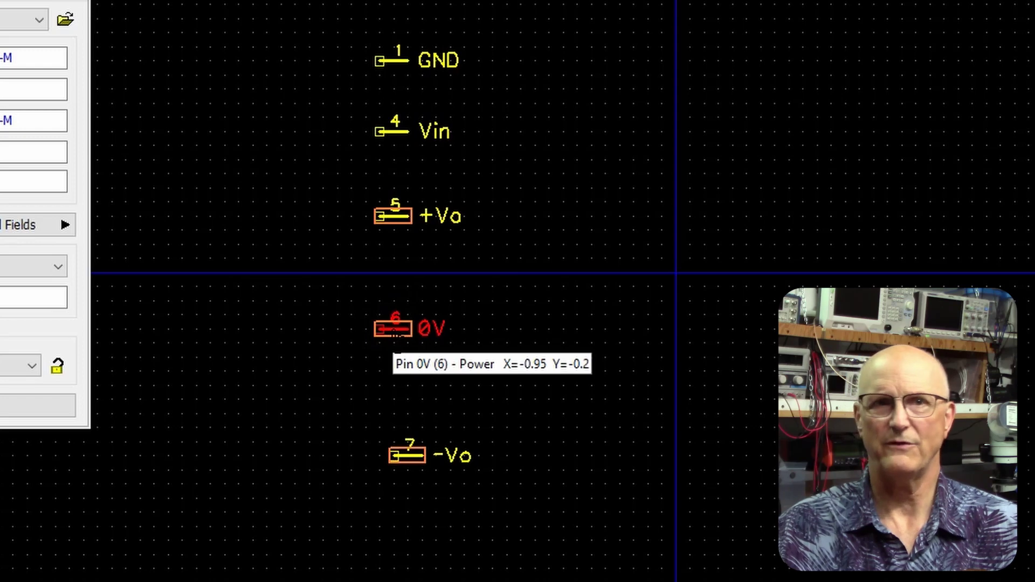
pyautogui.click(316, 181)
pyautogui.moveTo(316, 182); pyautogui.dragTo(593, 530)
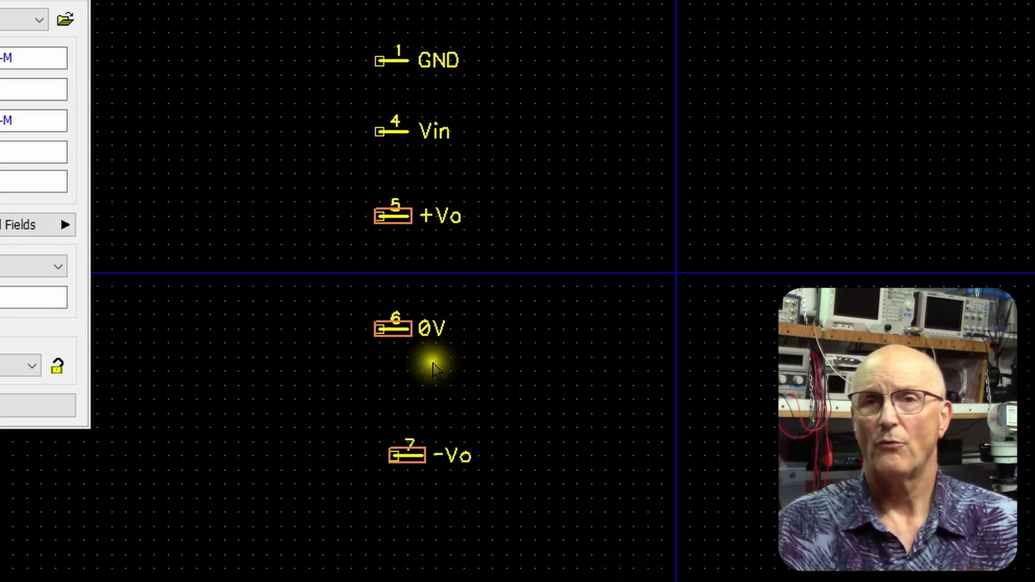
pyautogui.rightClick(395, 337)
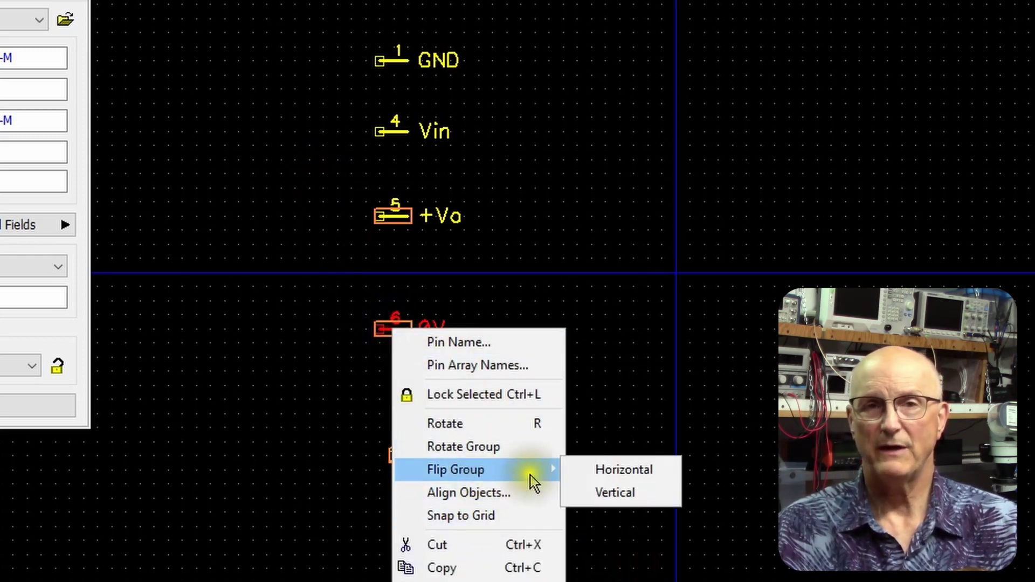
pyautogui.click(607, 472)
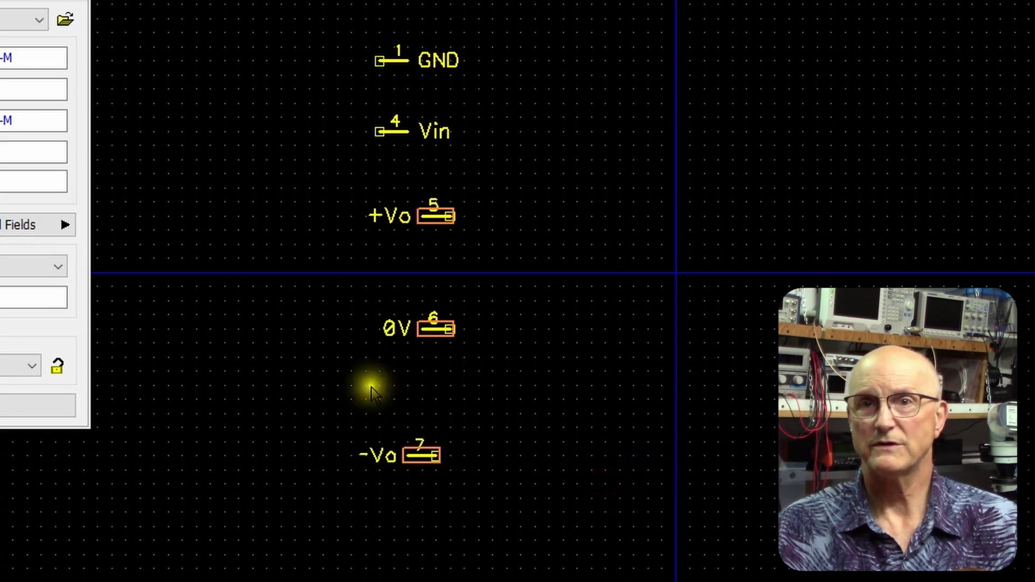
pyautogui.click(315, 385)
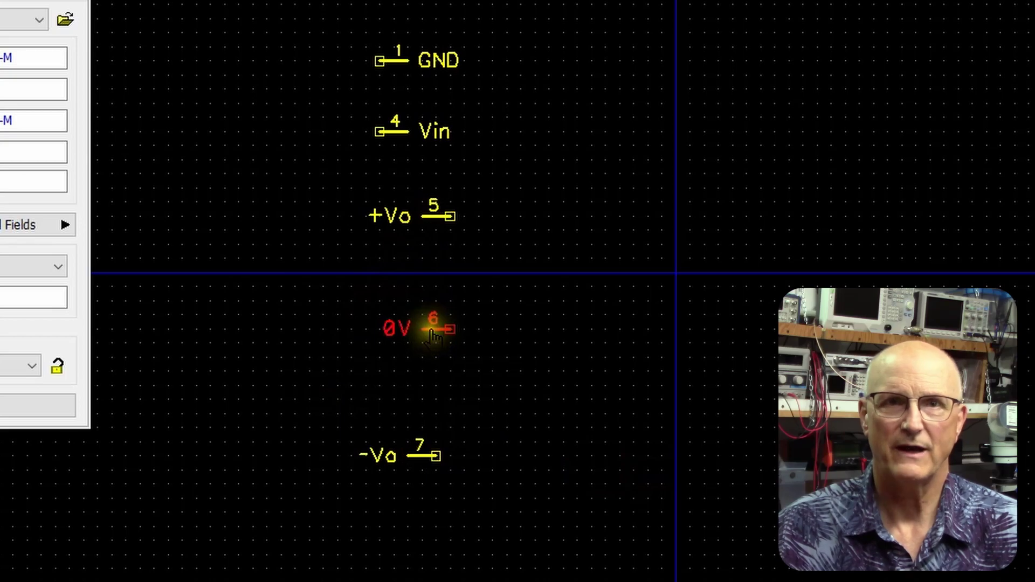
# Step: Move the 0V, +Vo and -Vo pins closer together into one vertically aligned column left of the origin
pyautogui.moveTo(435, 338)
pyautogui.moveTo(438, 328); pyautogui.dragTo(507, 289)
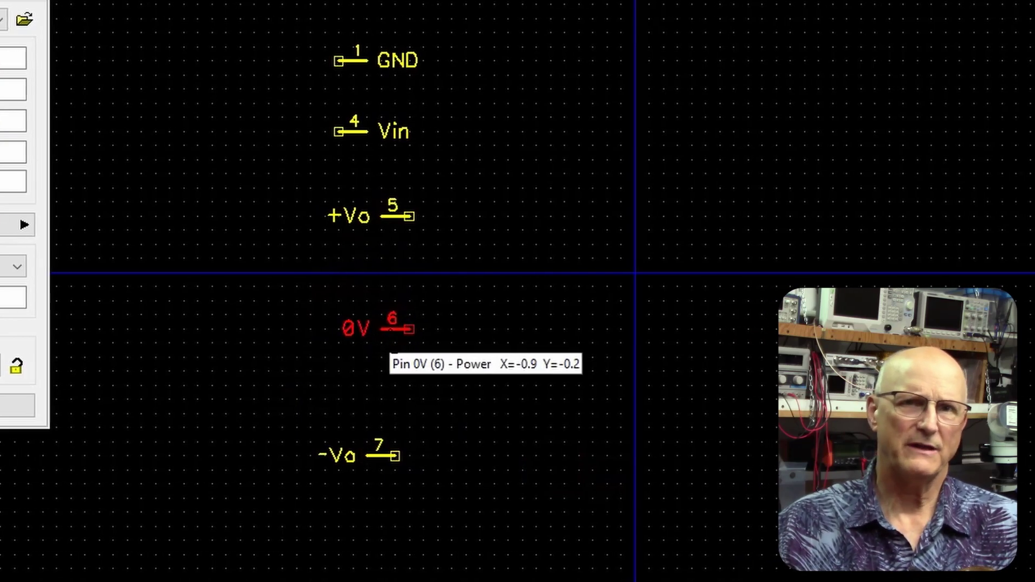
pyautogui.moveTo(428, 287); pyautogui.dragTo(426, 287)
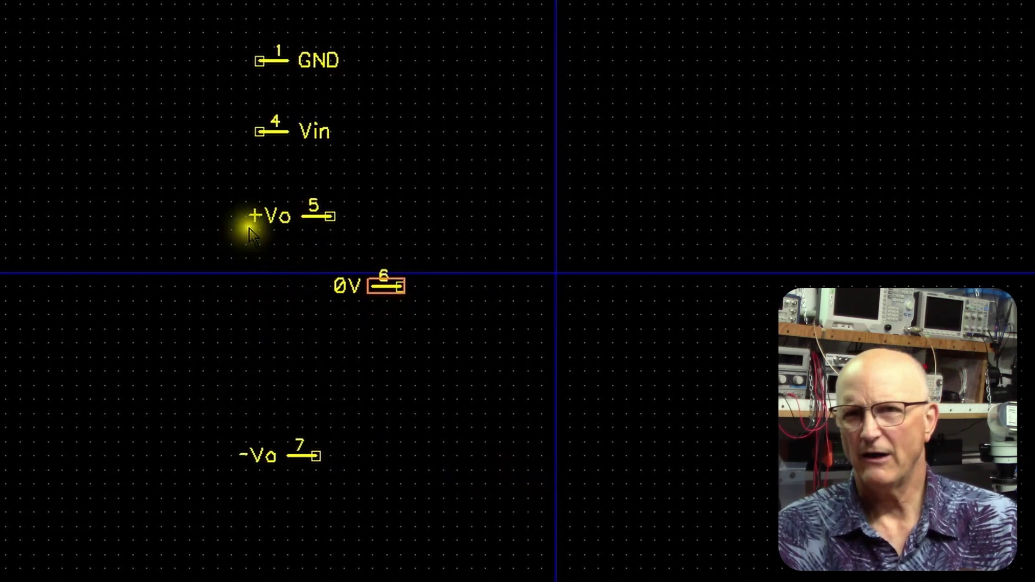
pyautogui.moveTo(349, 218); pyautogui.dragTo(407, 232)
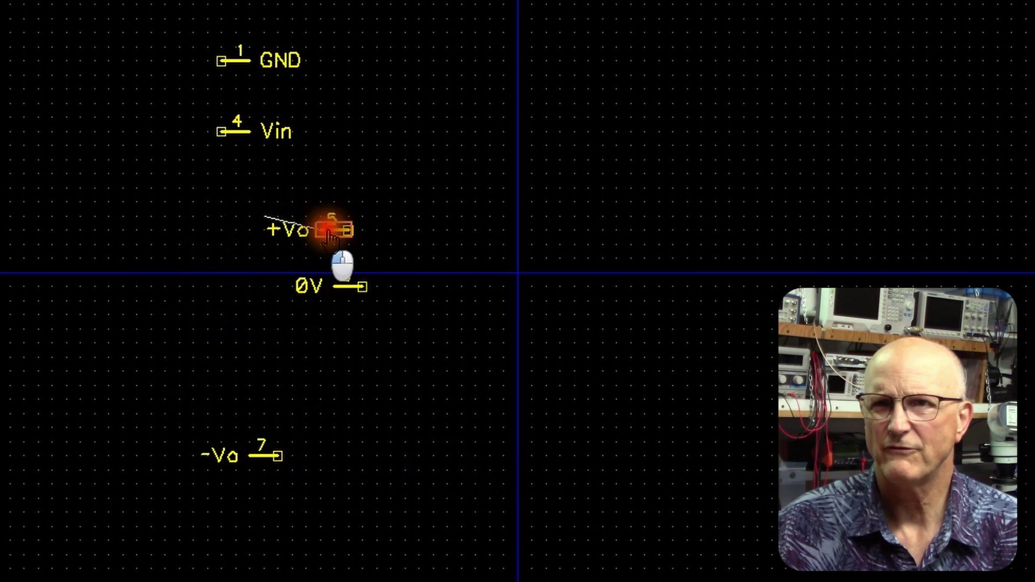
pyautogui.moveTo(328, 232); pyautogui.dragTo(338, 231)
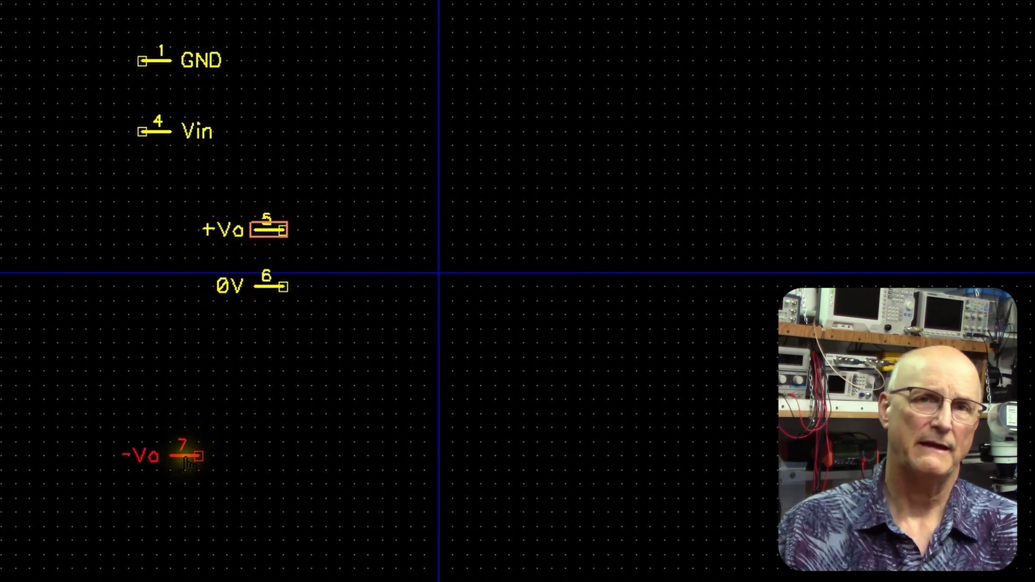
pyautogui.moveTo(187, 458); pyautogui.dragTo(255, 330)
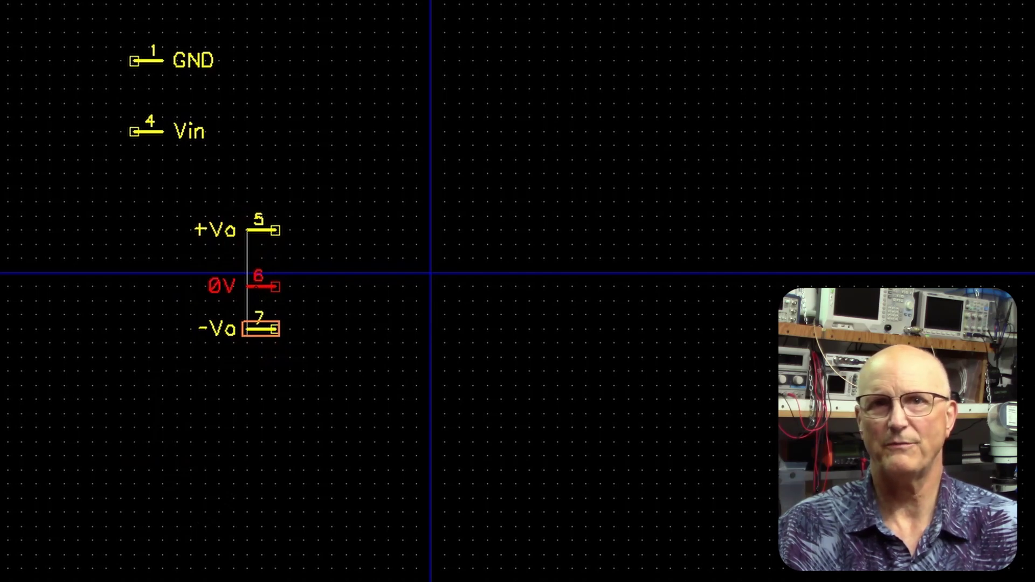
# Step: Place the 0V pin on the horizontal axis right of the origin and the -Vo pin ten grid steps directly below it
pyautogui.moveTo(263, 286); pyautogui.dragTo(514, 276)
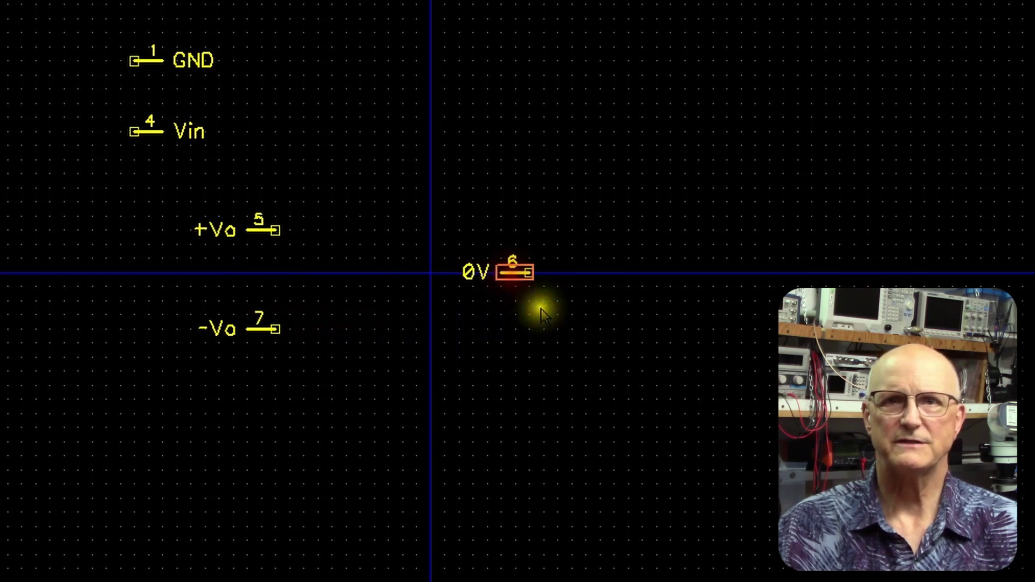
pyautogui.moveTo(265, 328); pyautogui.dragTo(513, 274)
pyautogui.press('Down')
pyautogui.press('Down')
pyautogui.press('Down')
pyautogui.press('Down')
pyautogui.press('Down')
pyautogui.press('Down')
pyautogui.press('Down')
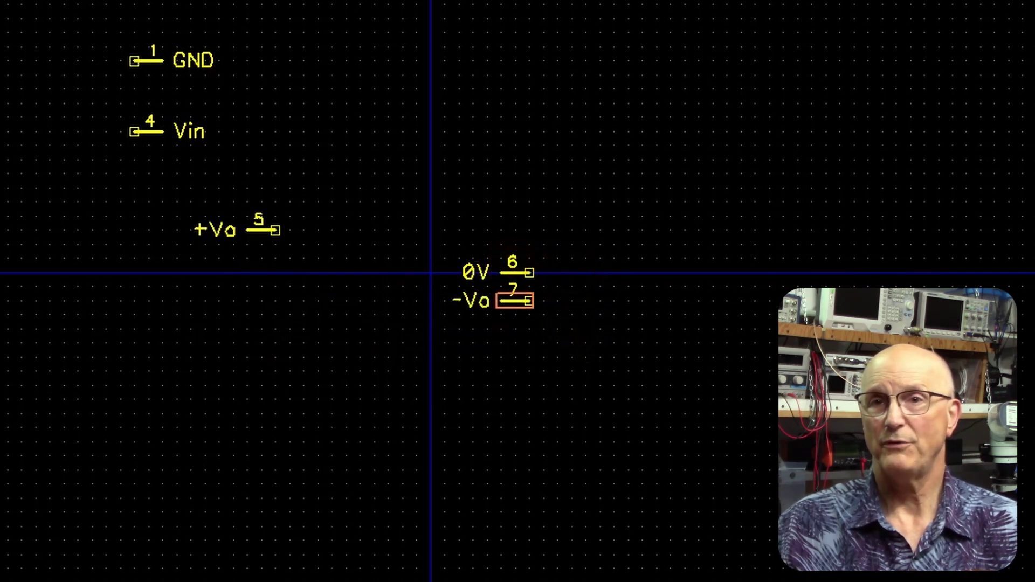
pyautogui.press('Down')
pyautogui.press('Down')
pyautogui.press('Down')
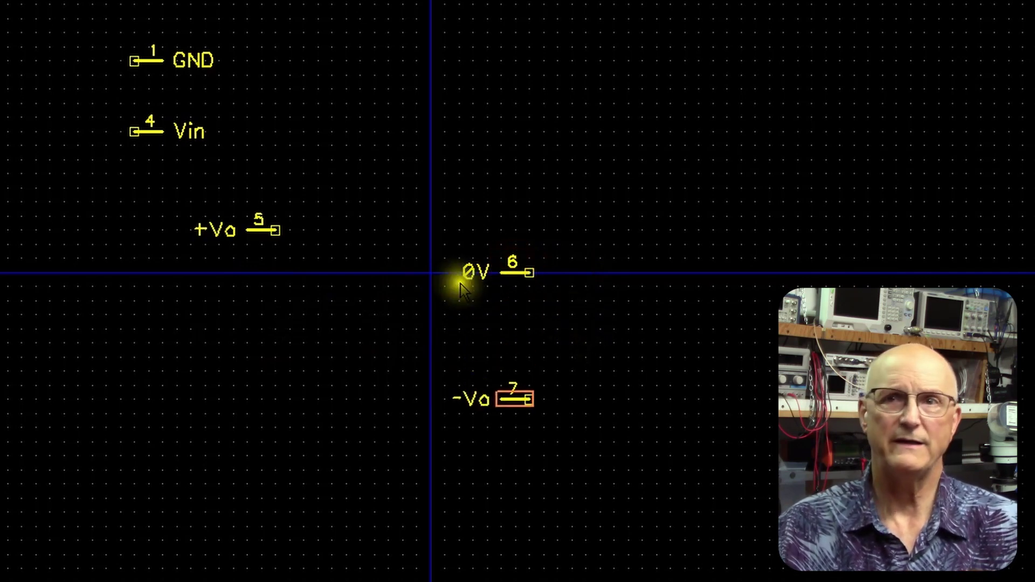
# Step: Place the +Vo pin ten grid steps directly above the 0V pin, aligned with the output pin column
pyautogui.moveTo(262, 231); pyautogui.dragTo(543, 279)
pyautogui.press('Up')
pyautogui.press('Up')
pyautogui.press('Up')
pyautogui.press('Up')
pyautogui.press('Up')
pyautogui.press('Up')
pyautogui.press('Up')
pyautogui.press('Up')
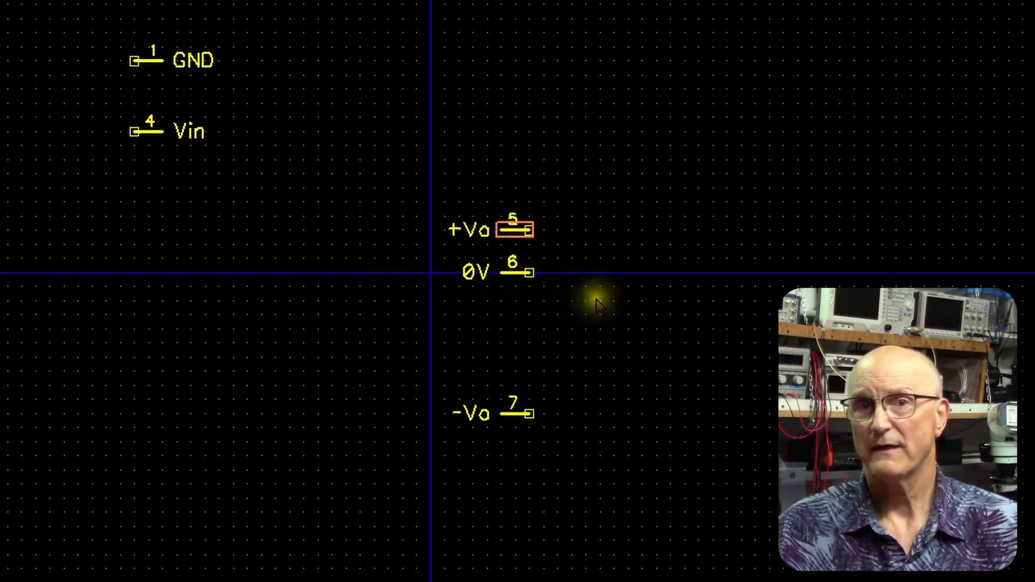
pyautogui.press('Up')
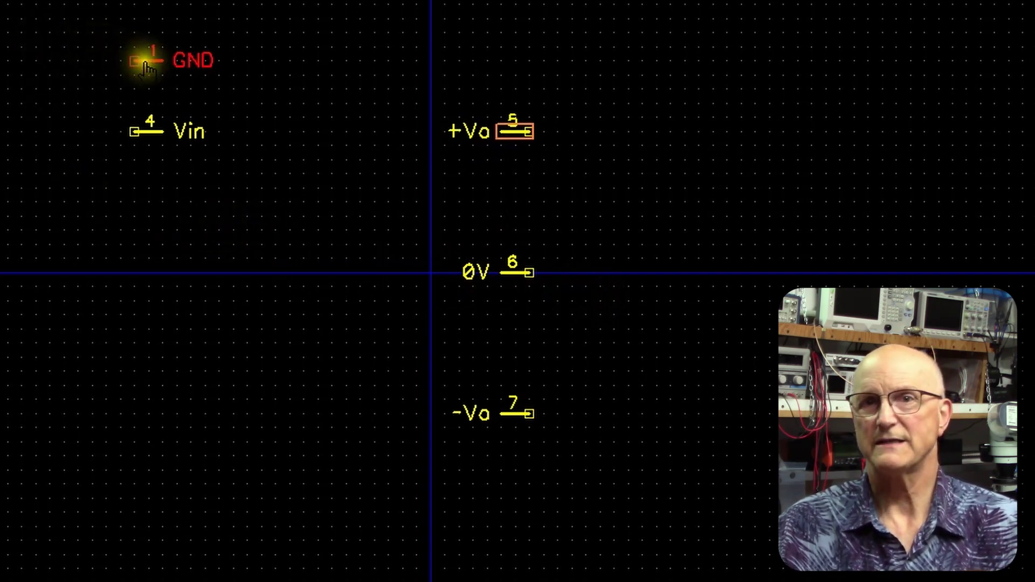
# Step: Place the GND pin on the opposite side of the origin from the 0V pin, five grid steps below the horizontal axis
pyautogui.moveTo(149, 61); pyautogui.dragTo(351, 292)
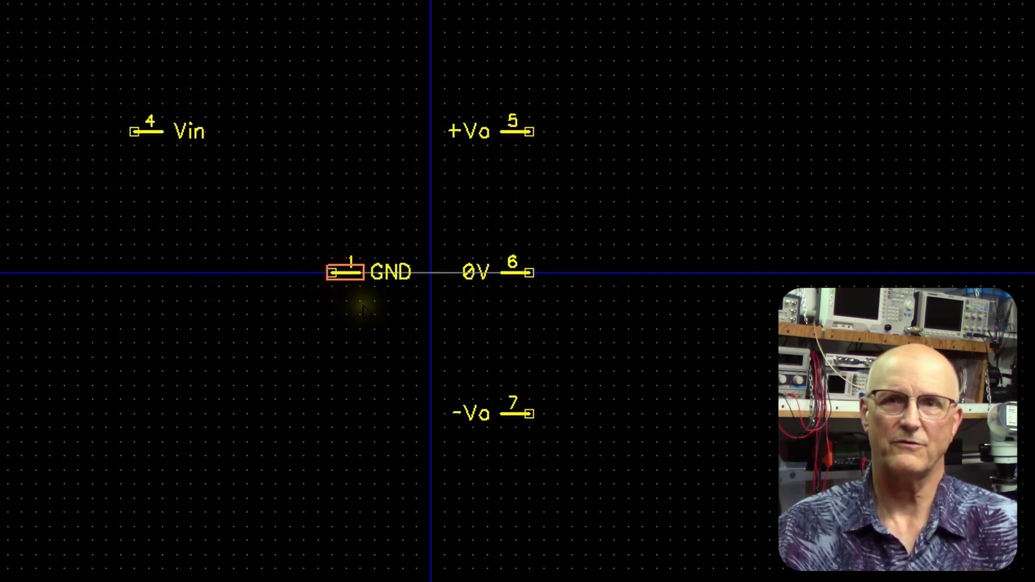
pyautogui.press('Down')
pyautogui.press('Down')
pyautogui.press('Down')
pyautogui.press('Down')
pyautogui.press('Down')
# Step: Place the Vin pin directly above the GND pin, five grid steps above the horizontal axis
pyautogui.moveTo(146, 134); pyautogui.dragTo(343, 278)
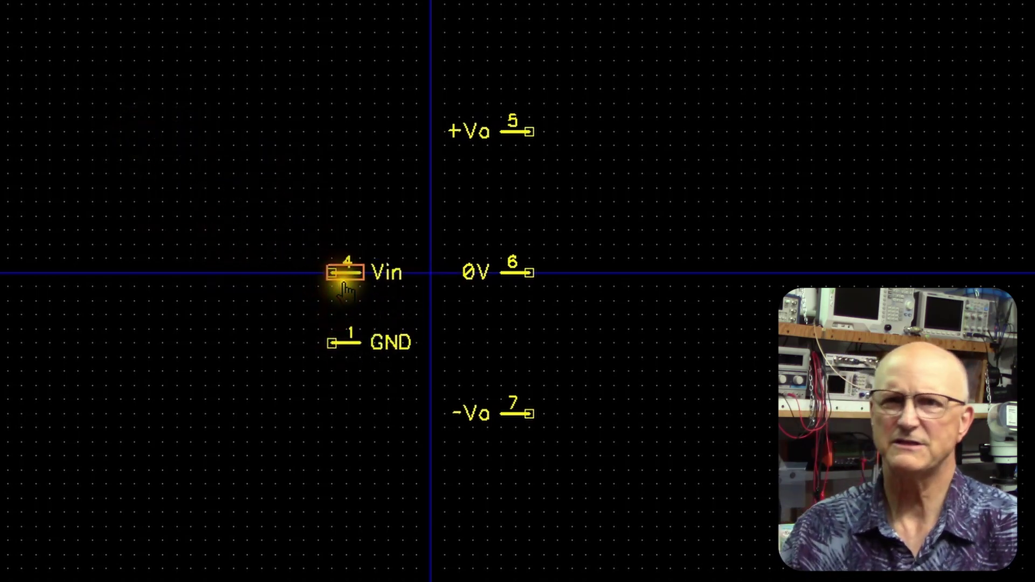
pyautogui.press('Up')
pyautogui.press('Up')
pyautogui.press('Up')
pyautogui.press('Up')
pyautogui.press('Up')
pyautogui.click(269, 241)
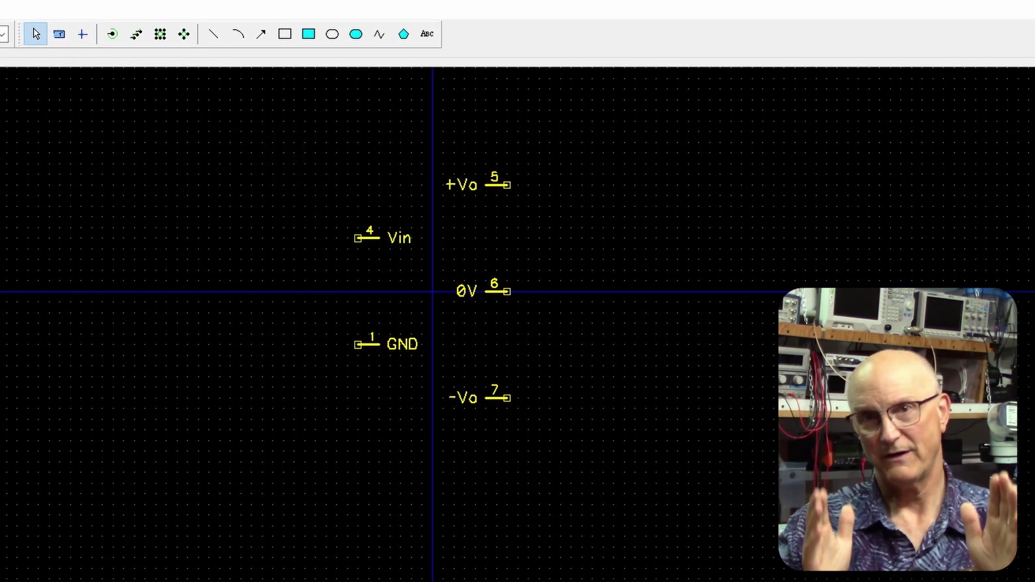
# Step: Draw a 0.5 in wide rectangle as the symbol body, joining the inner pin ends and enclosing all the pin names
pyautogui.click(285, 34)
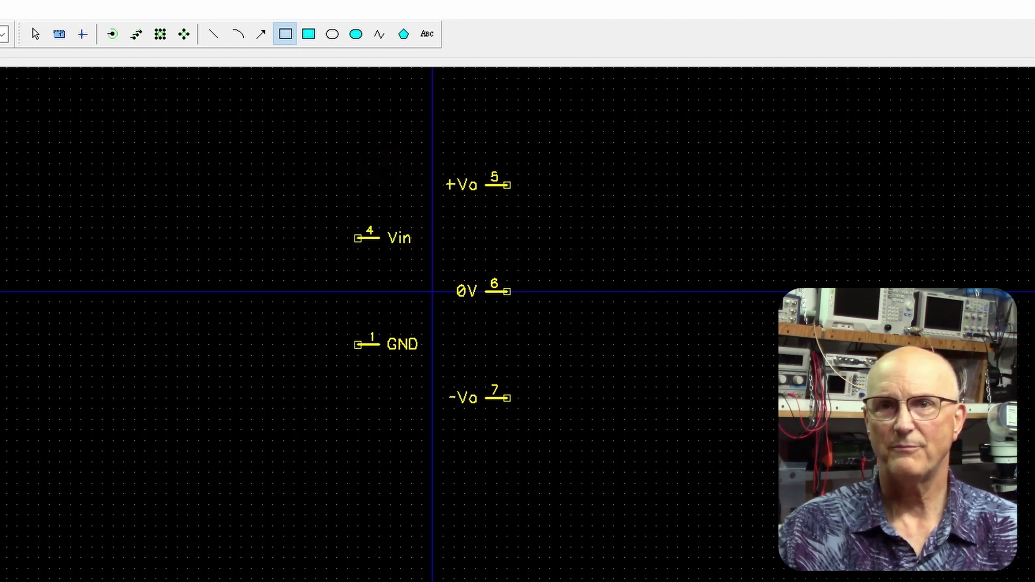
pyautogui.moveTo(379, 174); pyautogui.dragTo(484, 413)
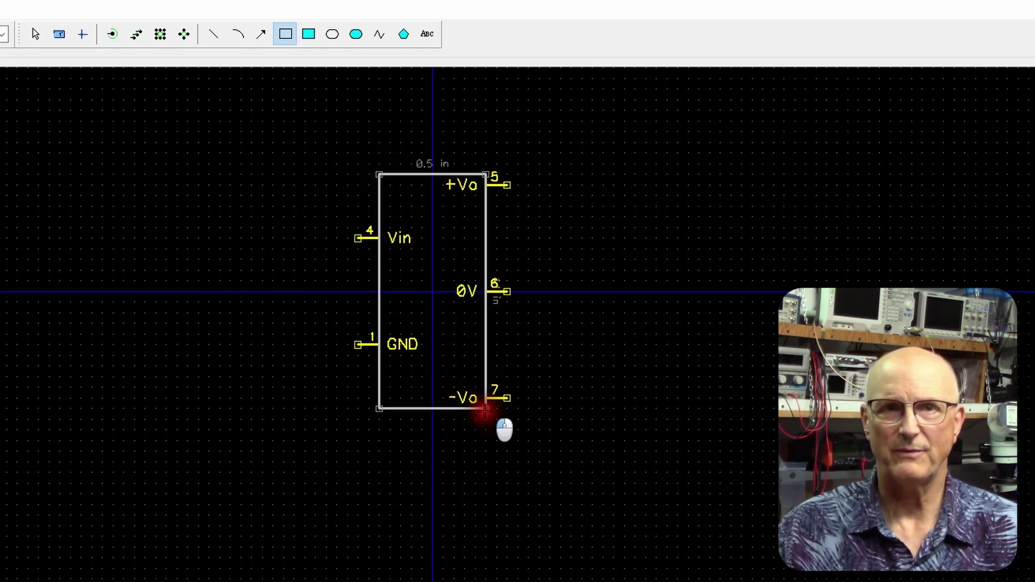
pyautogui.rightClick(358, 173)
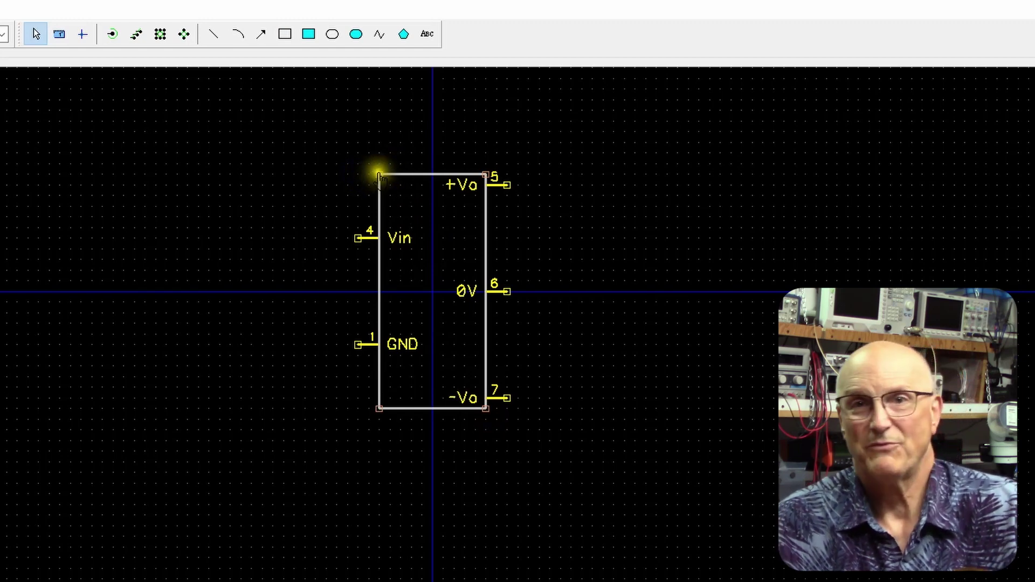
pyautogui.moveTo(379, 178); pyautogui.dragTo(427, 173)
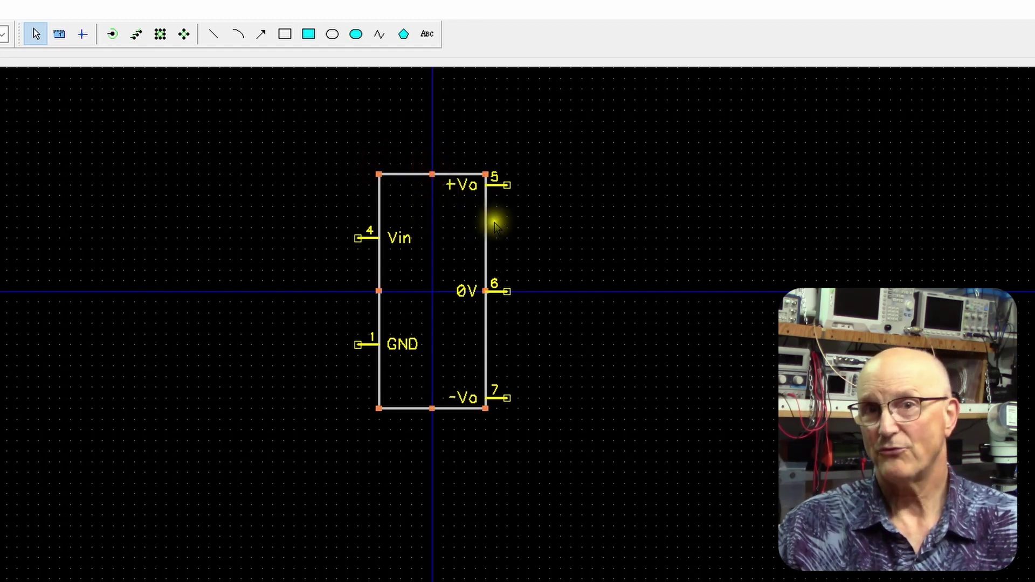
pyautogui.click(510, 232)
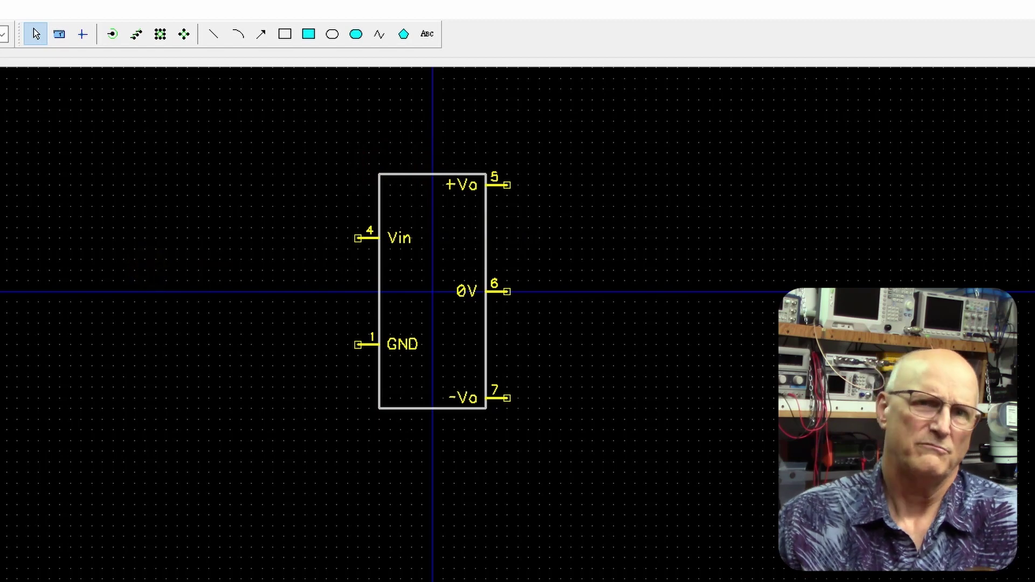
pyautogui.click(377, 284)
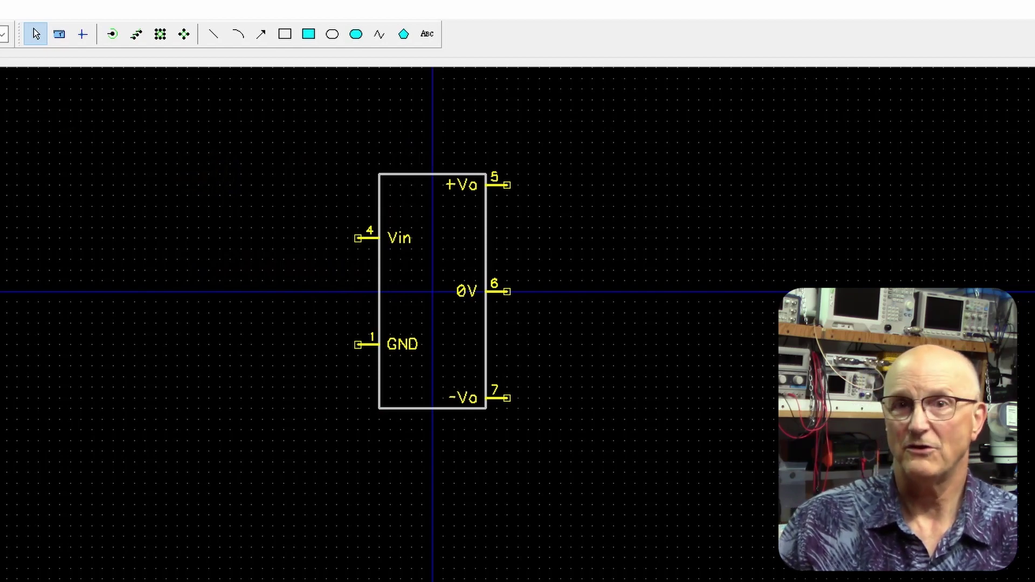
# Step: Save the component library to My Libraries and close the Component Editor, naming the file PowerModules
pyautogui.hotkey('ctrl', 's')
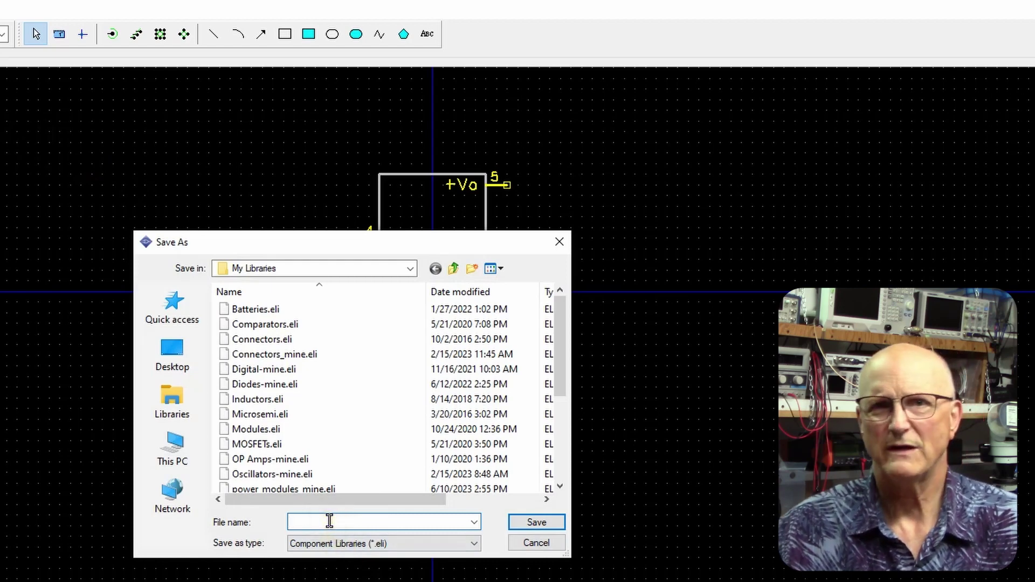
pyautogui.write('PowerModules.')
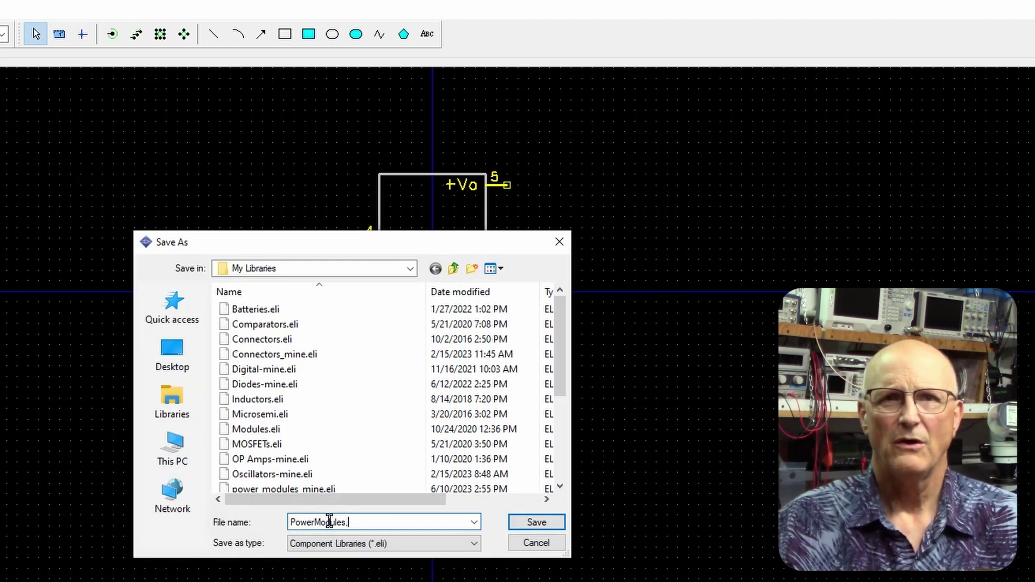
pyautogui.click(527, 521)
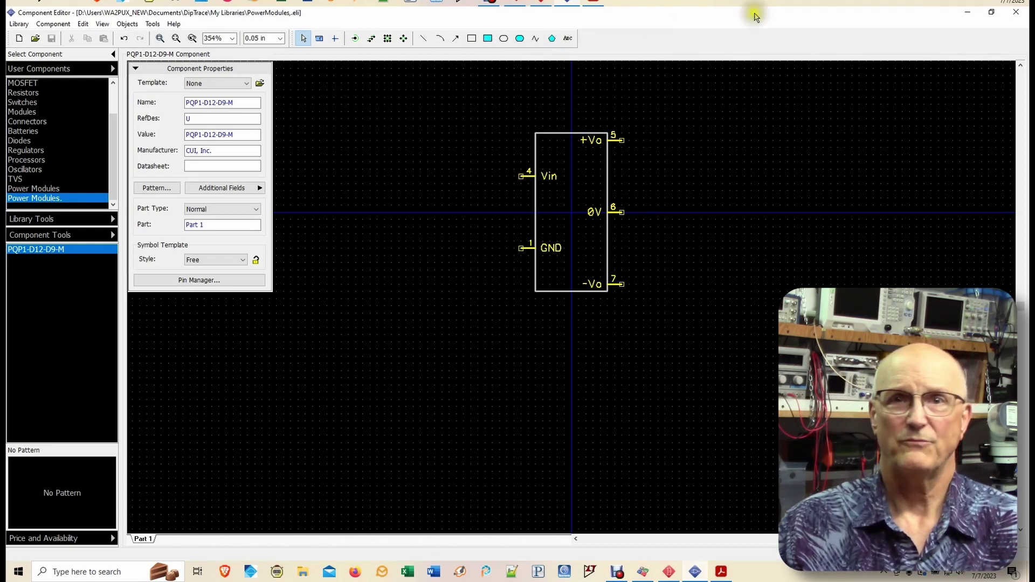
pyautogui.click(1015, 11)
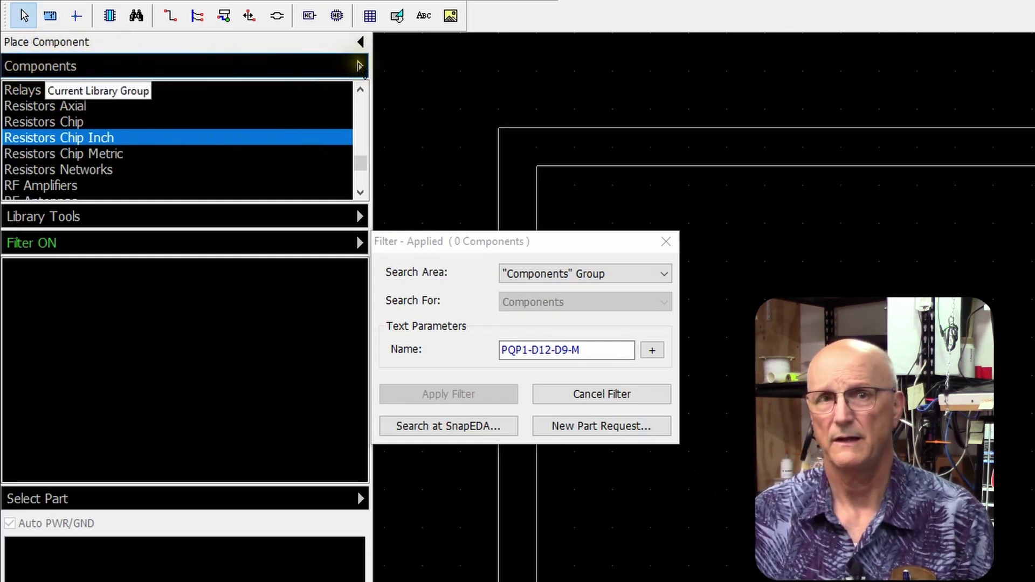
# Step: Switch the library group to User Components and open the Power Modules library
pyautogui.click(359, 66)
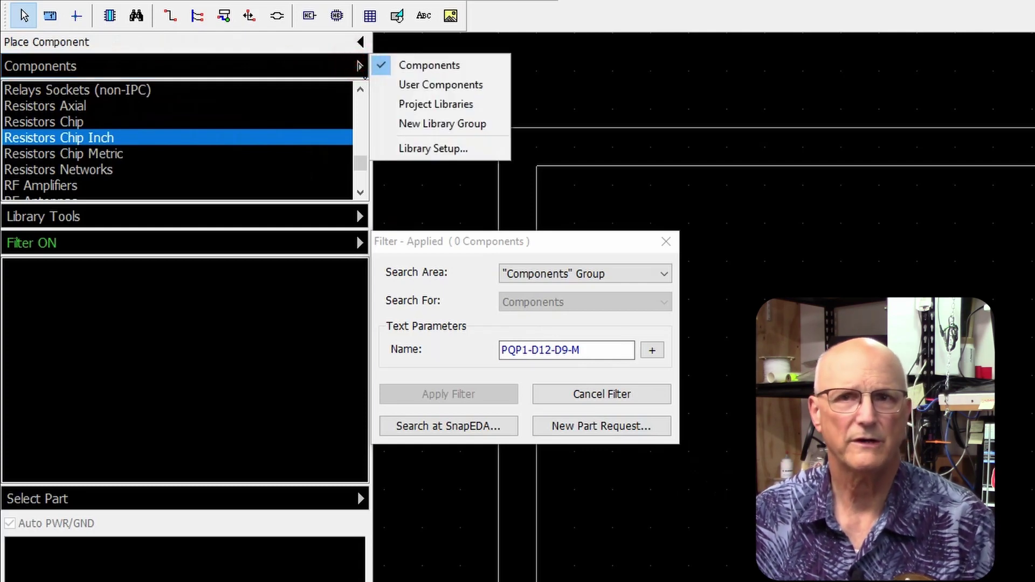
pyautogui.click(421, 88)
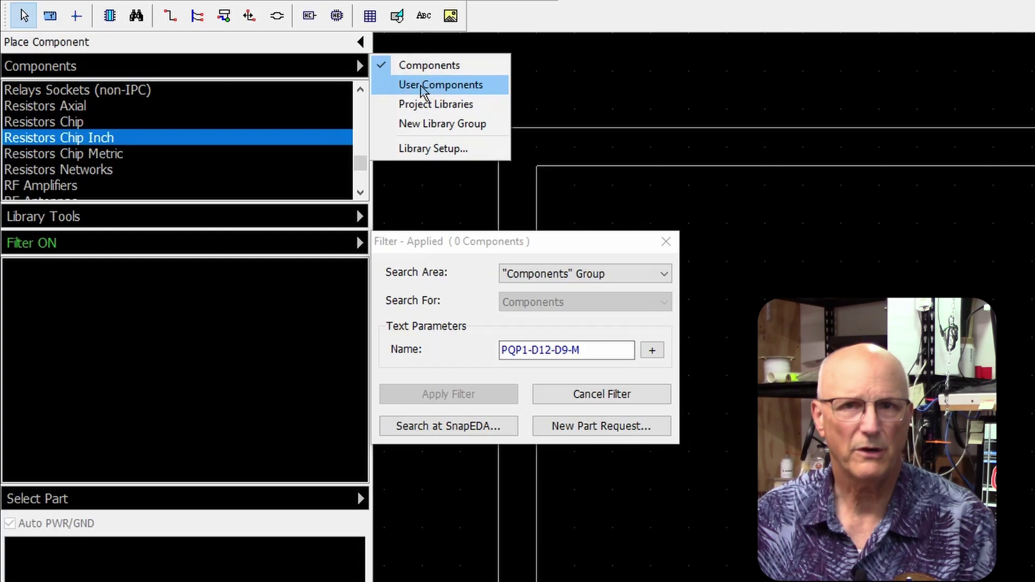
pyautogui.scroll(-2, 118, 205)
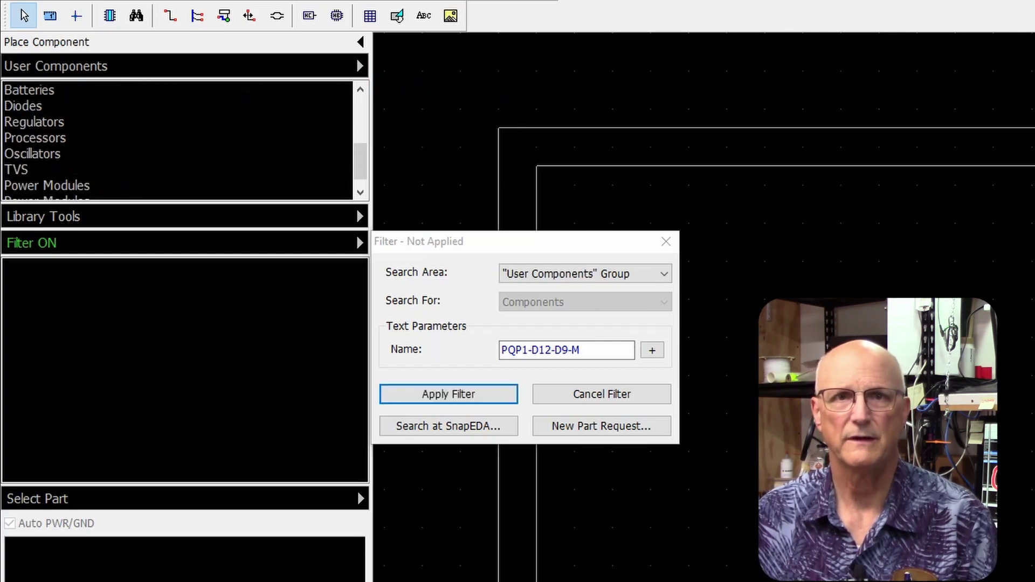
pyautogui.click(46, 184)
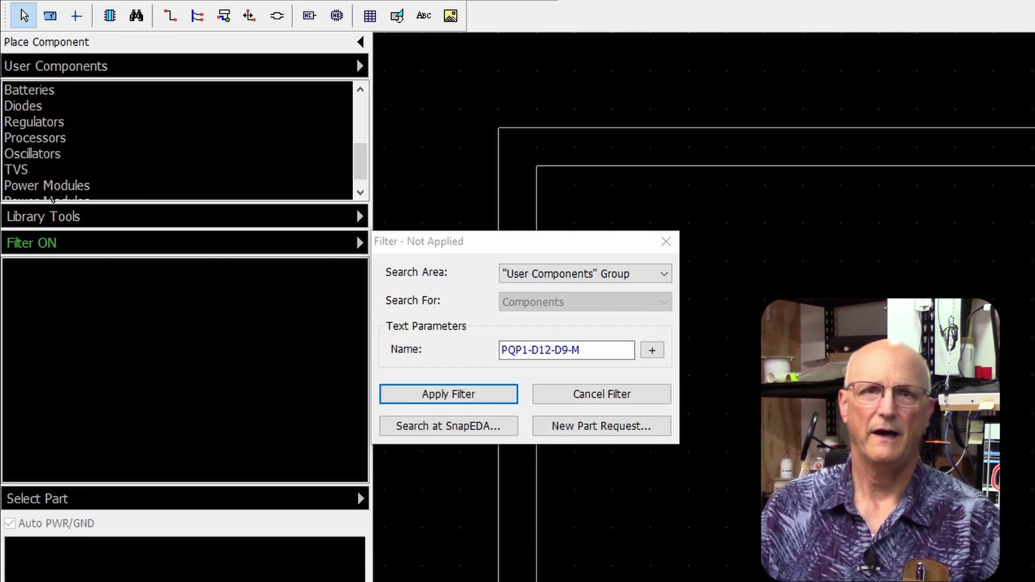
pyautogui.click(47, 189)
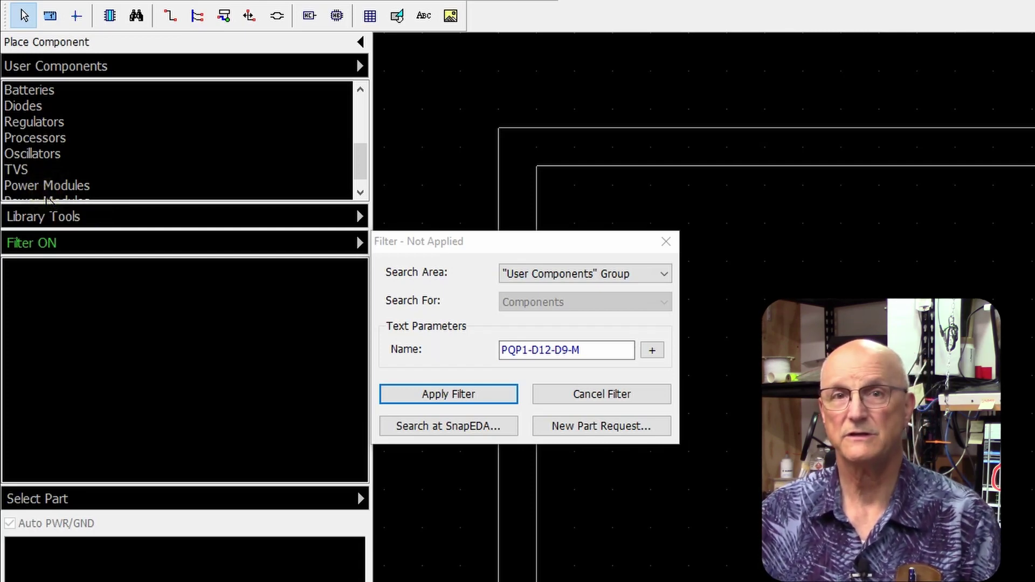
pyautogui.click(48, 186)
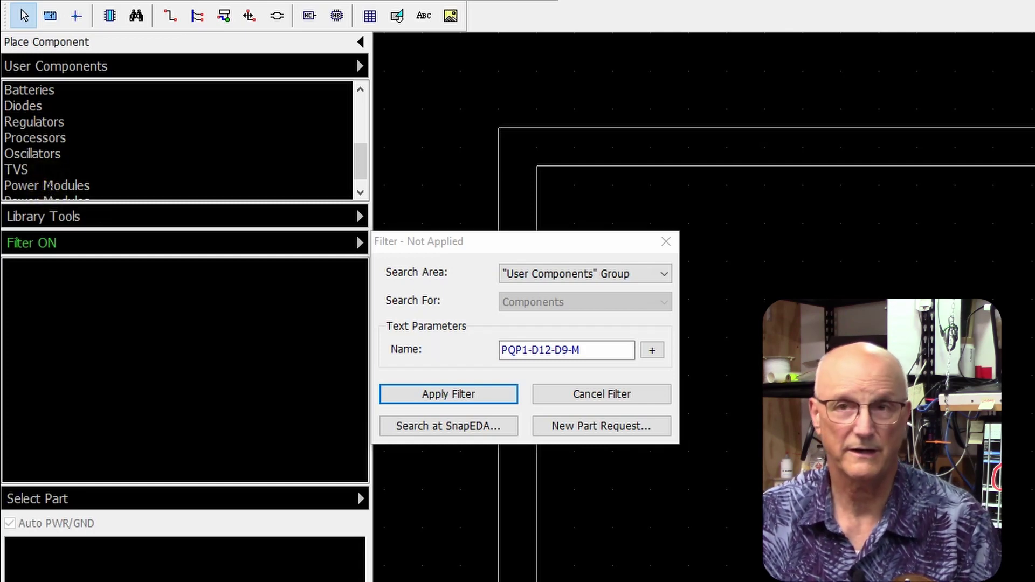
pyautogui.click(48, 186)
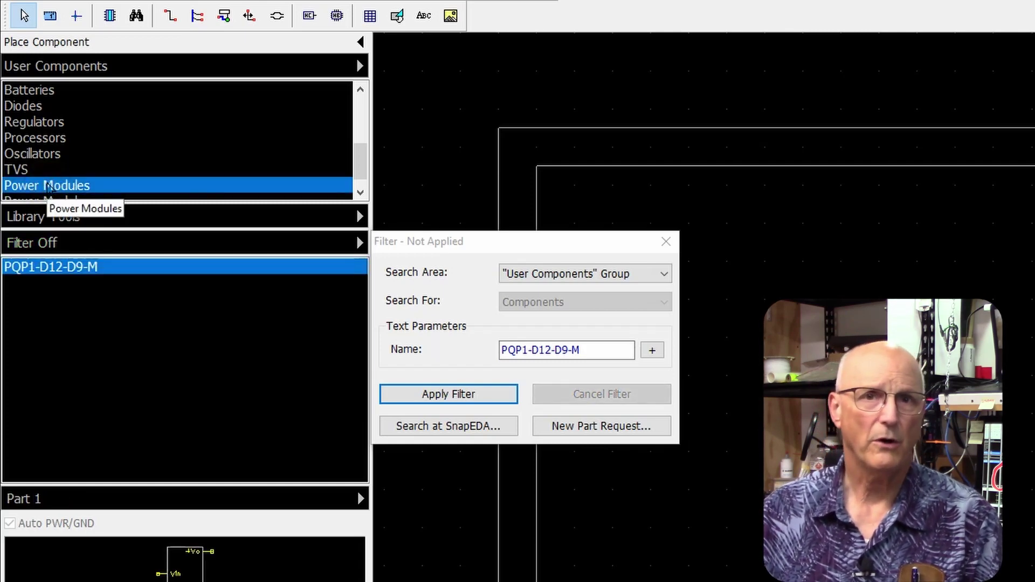
pyautogui.click(48, 186)
# Step: Place one PQP1-D12-D9-M component on the schematic beside transistor Q1
pyautogui.click(37, 270)
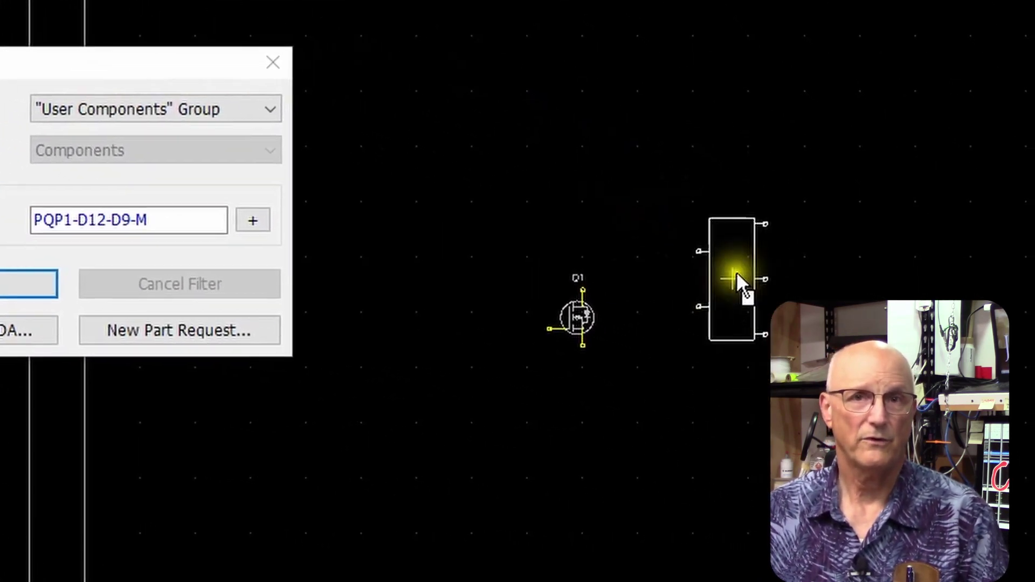
pyautogui.click(712, 300)
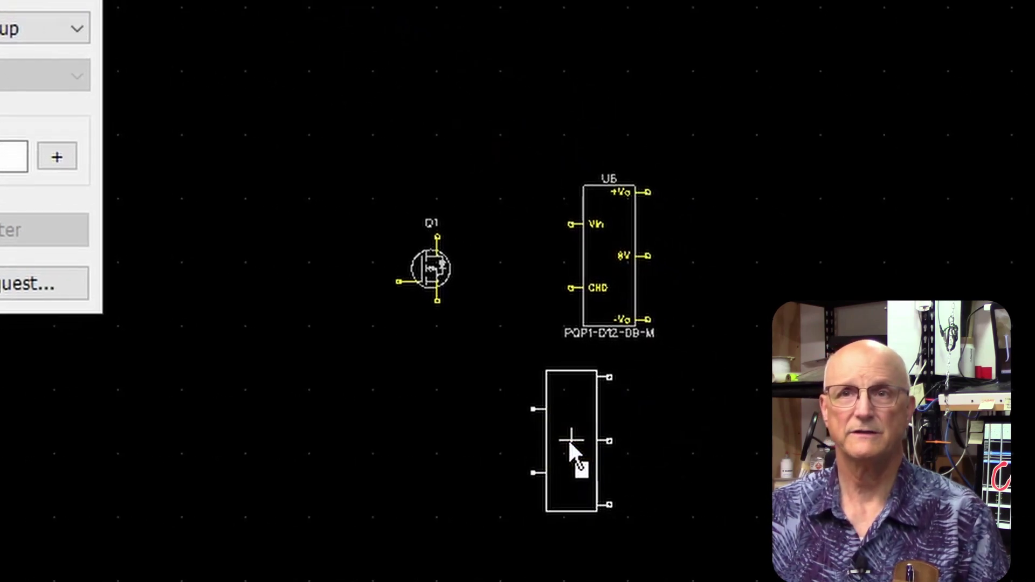
pyautogui.rightClick(570, 444)
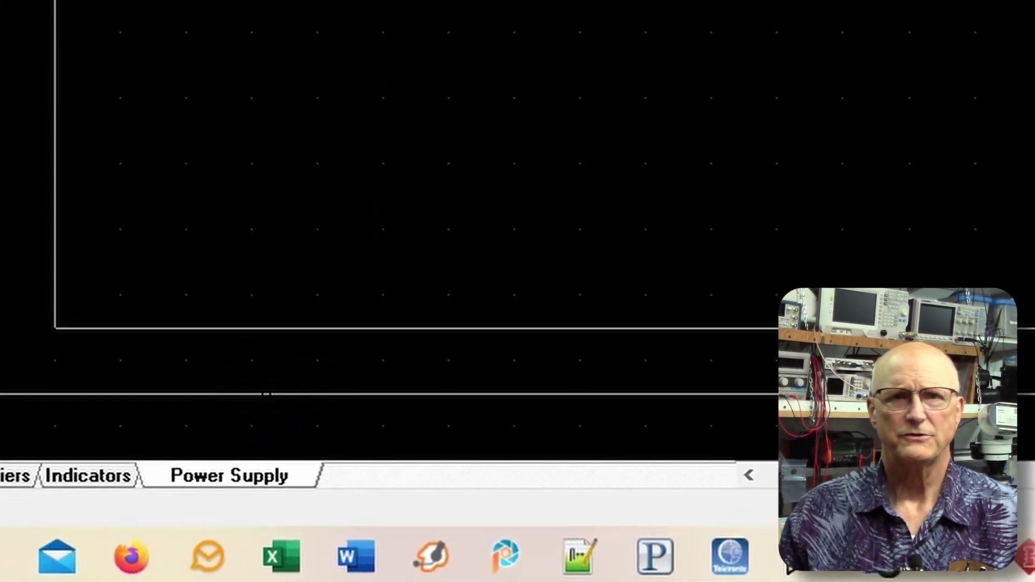
# Step: Add a new sheet after the Power Supply sheet and set its sheet type to Hierarchy Block
pyautogui.rightClick(231, 474)
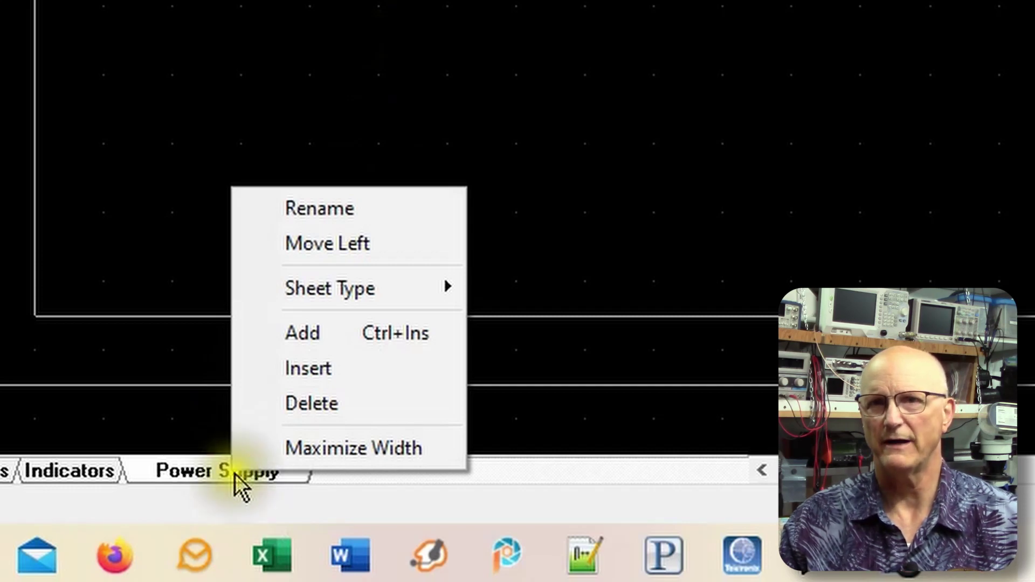
pyautogui.click(302, 337)
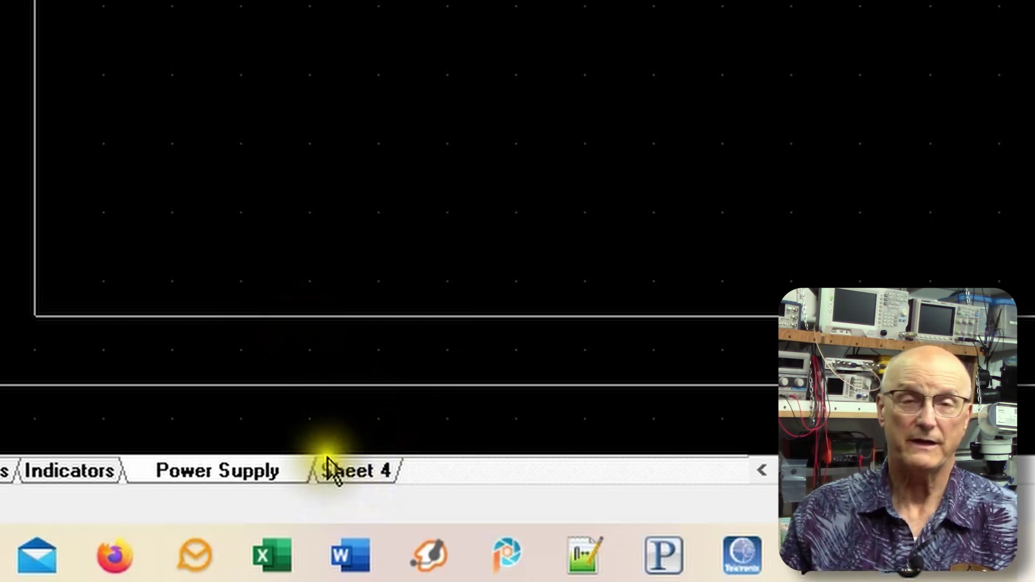
pyautogui.click(361, 474)
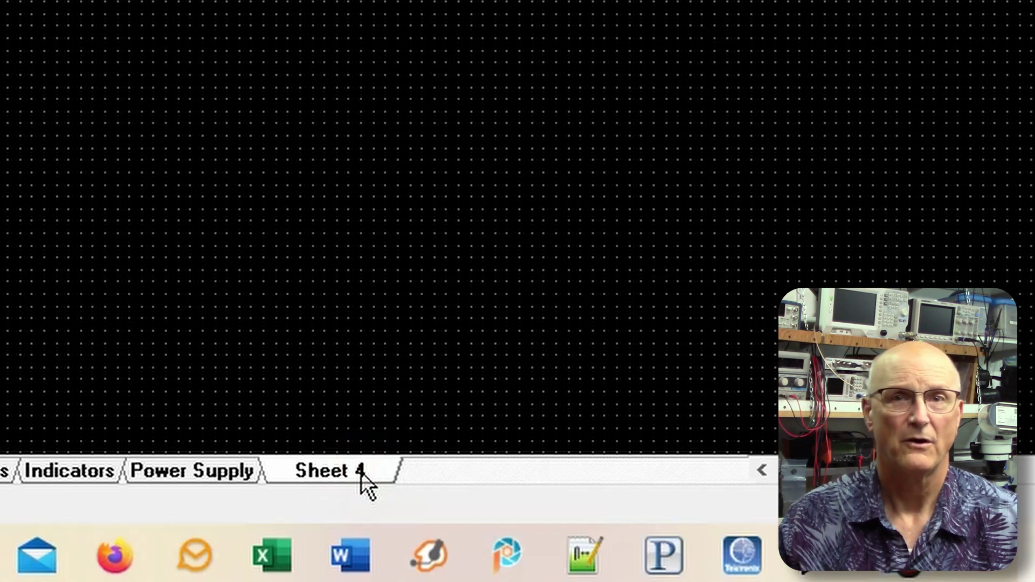
pyautogui.rightClick(362, 472)
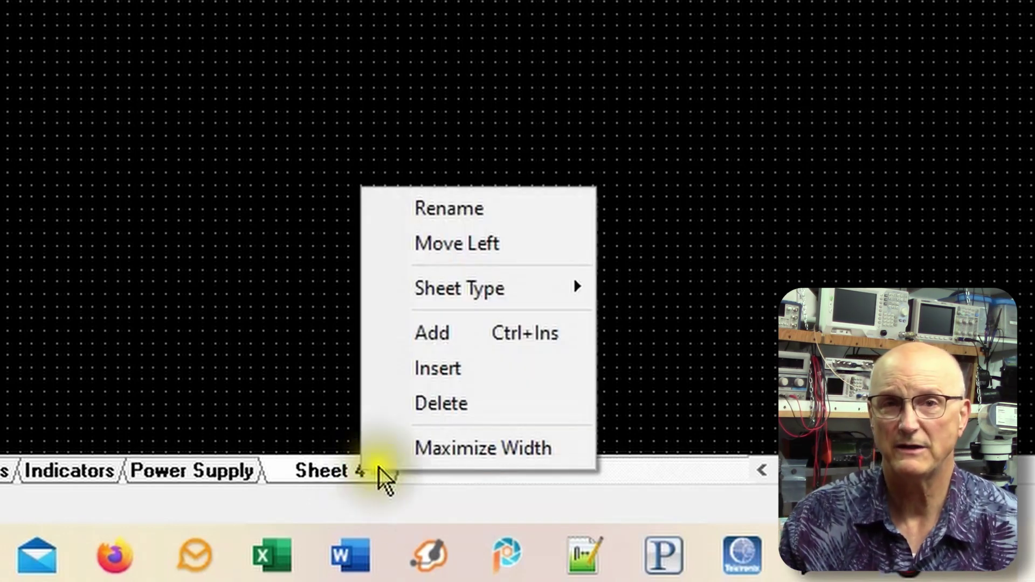
pyautogui.moveTo(444, 289)
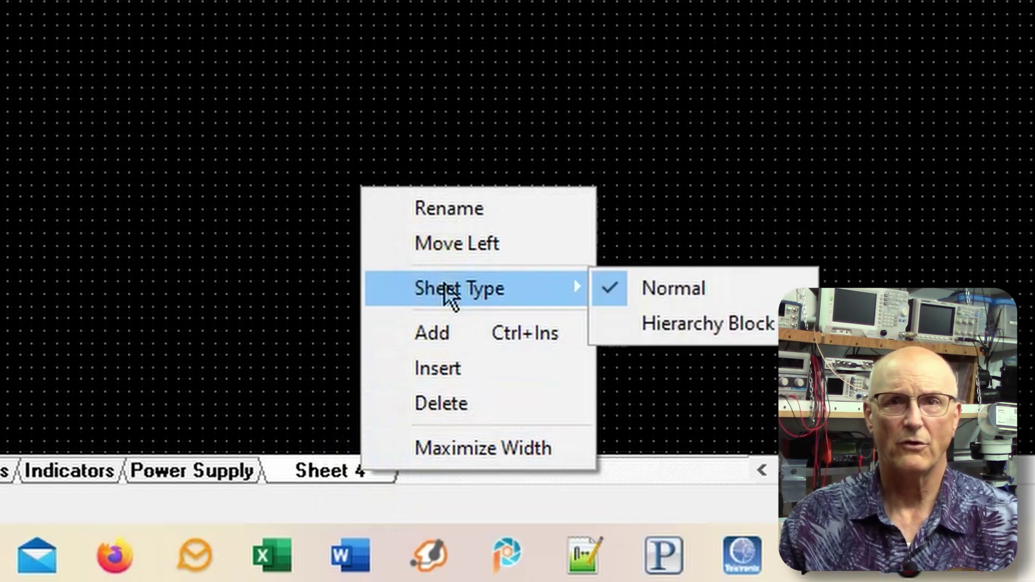
pyautogui.click(674, 325)
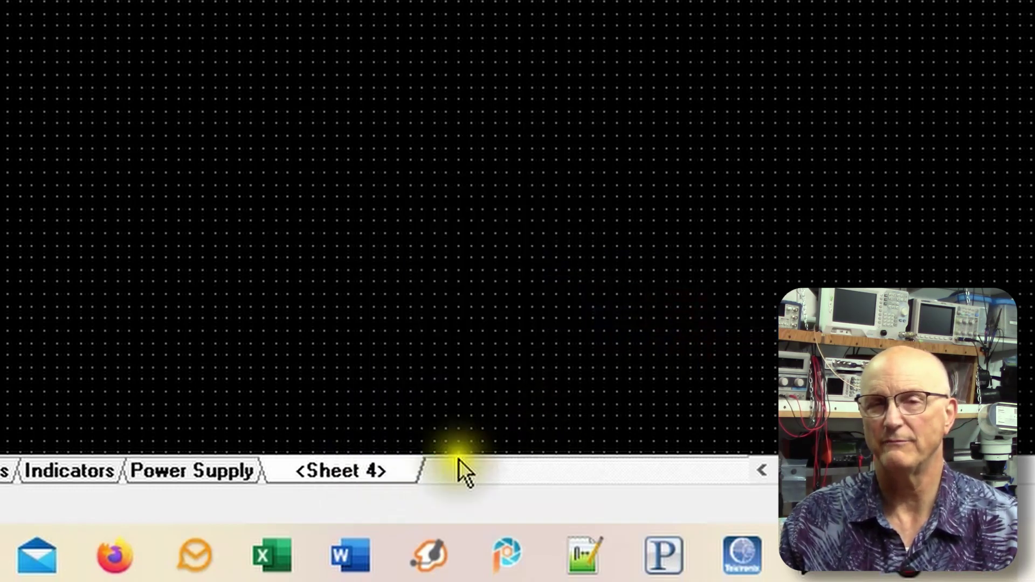
# Step: Rename the new Sheet 4 to Peak Detector
pyautogui.rightClick(329, 471)
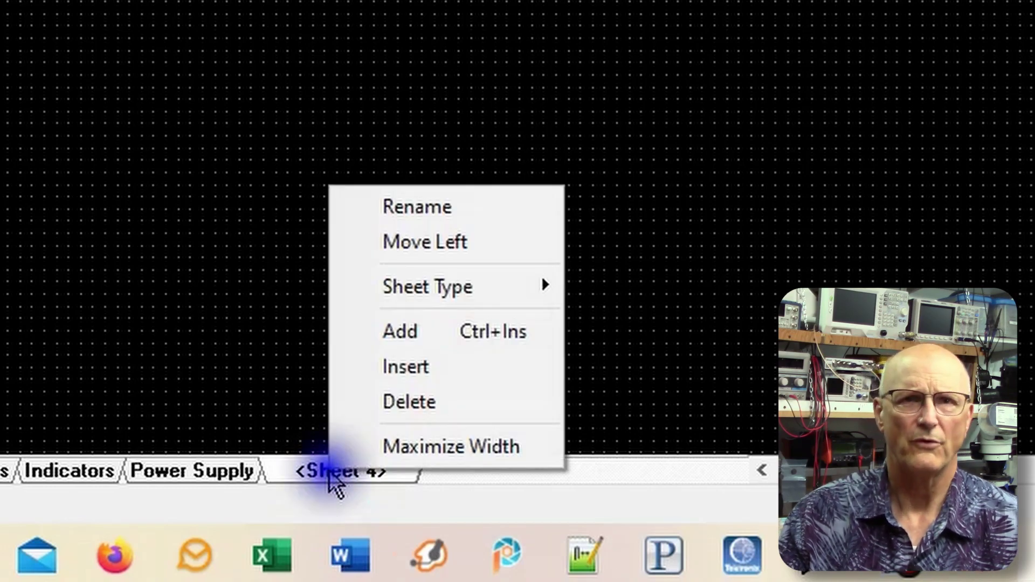
pyautogui.click(397, 209)
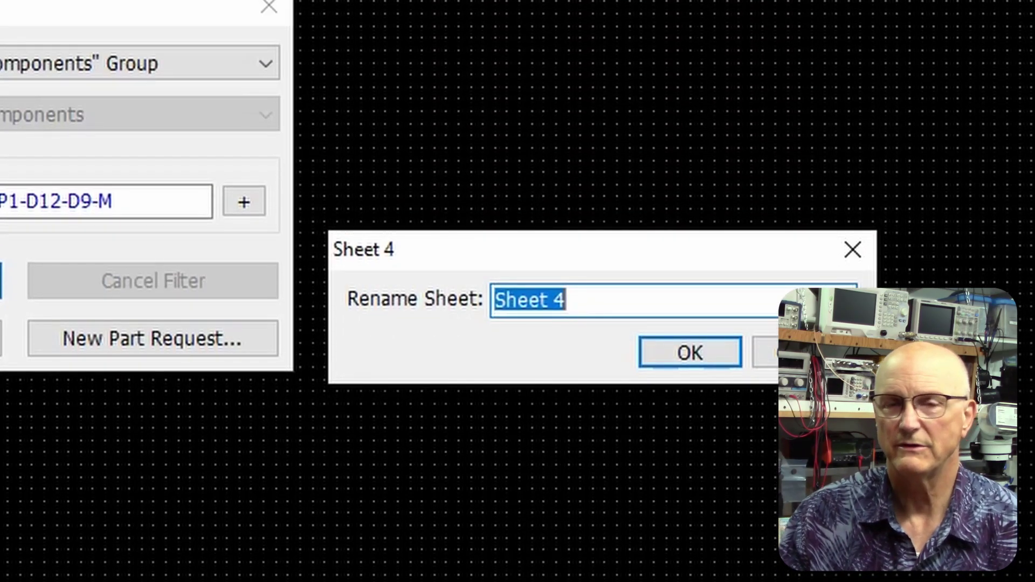
pyautogui.write('Peak')
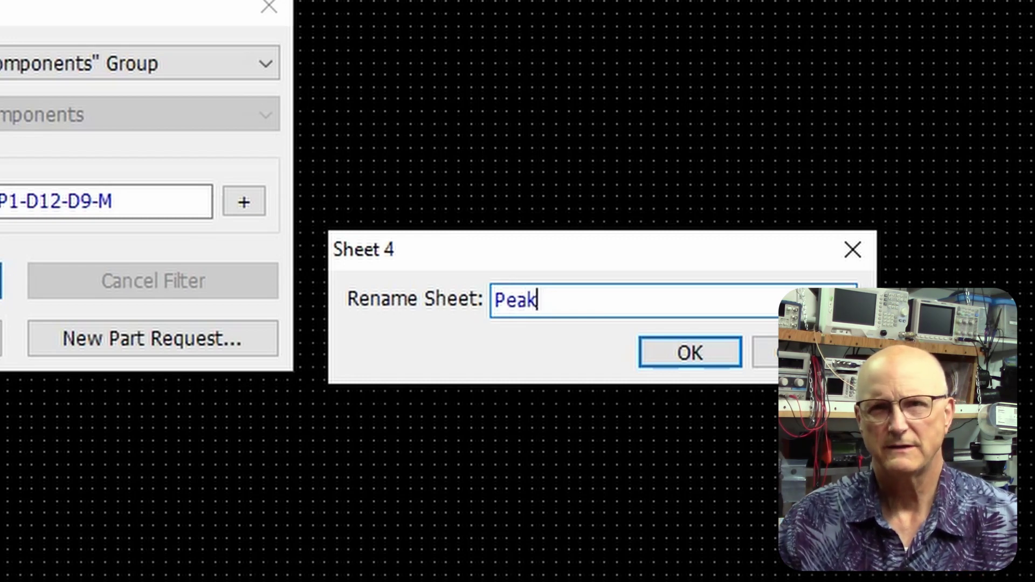
pyautogui.write(' Detector')
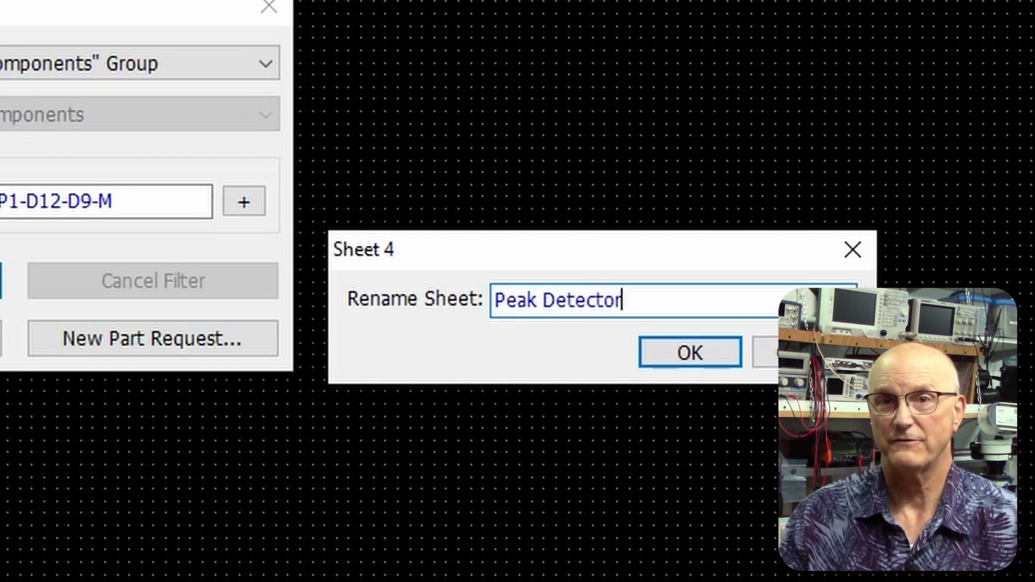
pyautogui.press('Return')
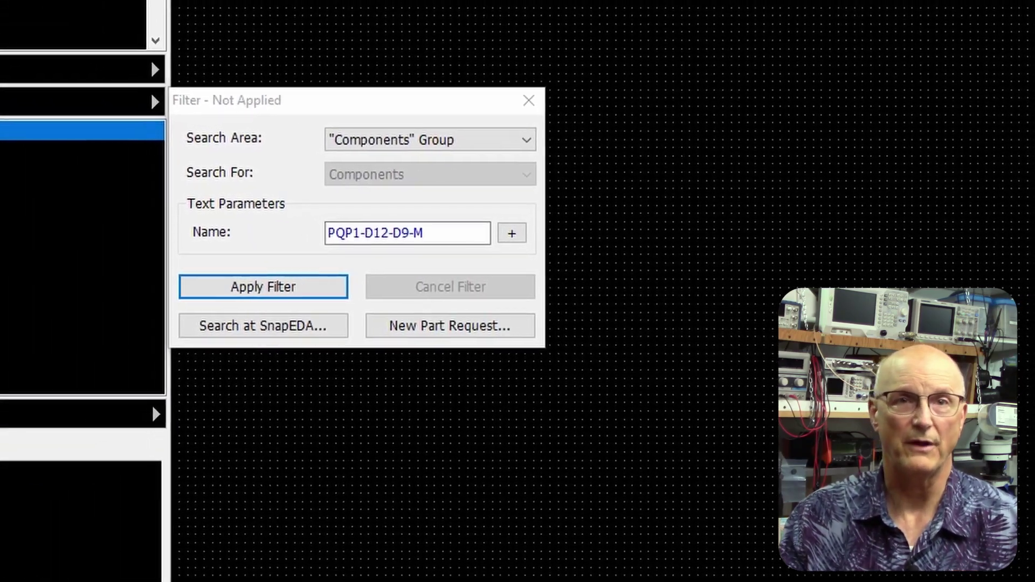
# Step: Filter all libraries for 2n3906 and place one 2N3906BU transistor on the Peak Detector sheet
pyautogui.scroll(-5, 720, 312)
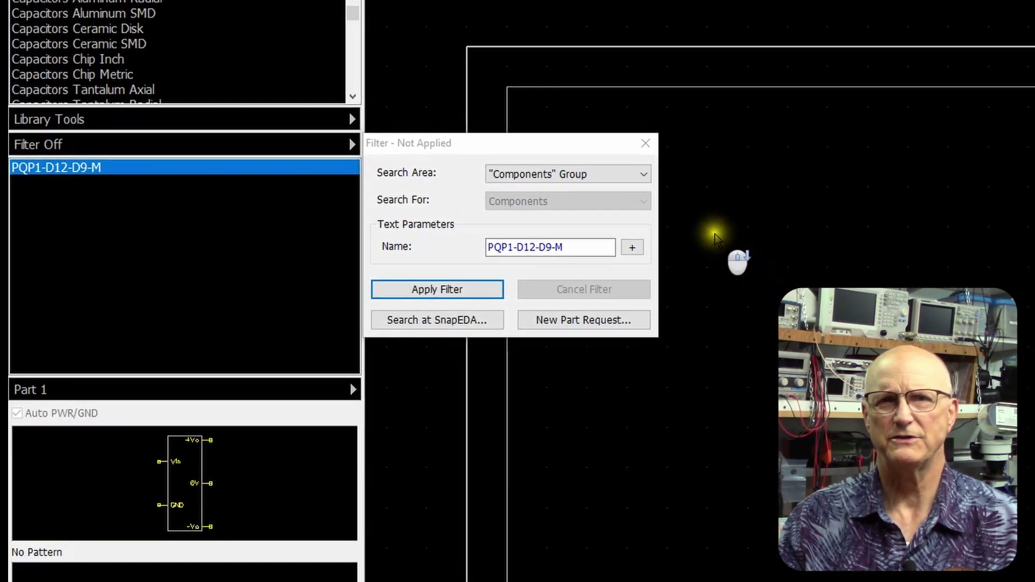
pyautogui.scroll(-1, 716, 237)
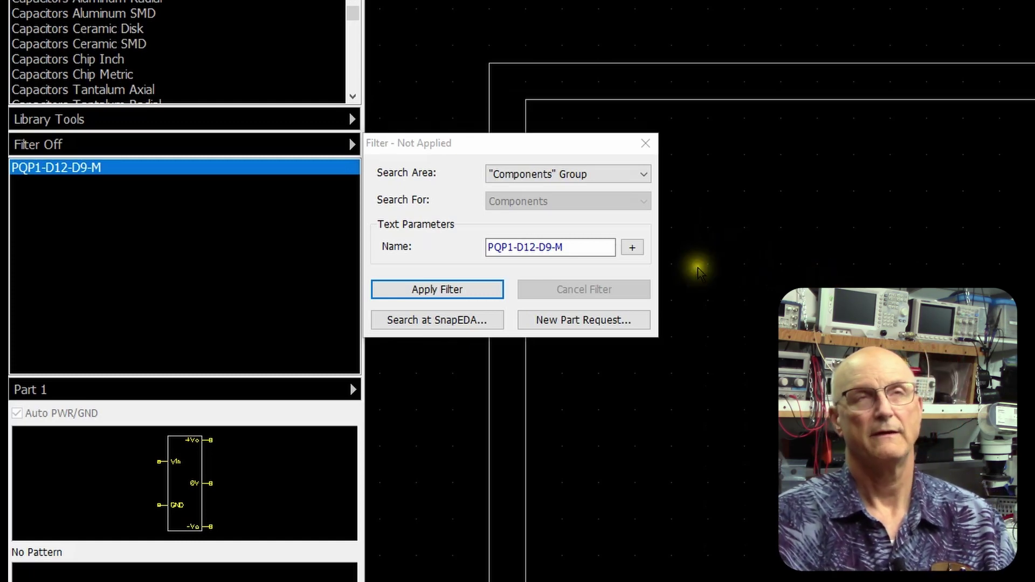
pyautogui.moveTo(589, 247); pyautogui.dragTo(462, 250)
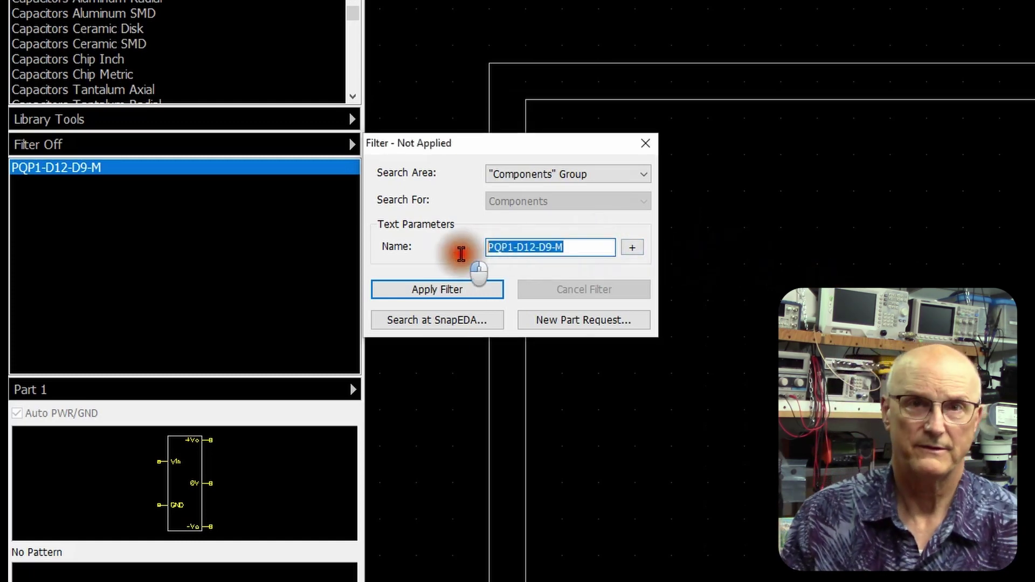
pyautogui.write('2n3906')
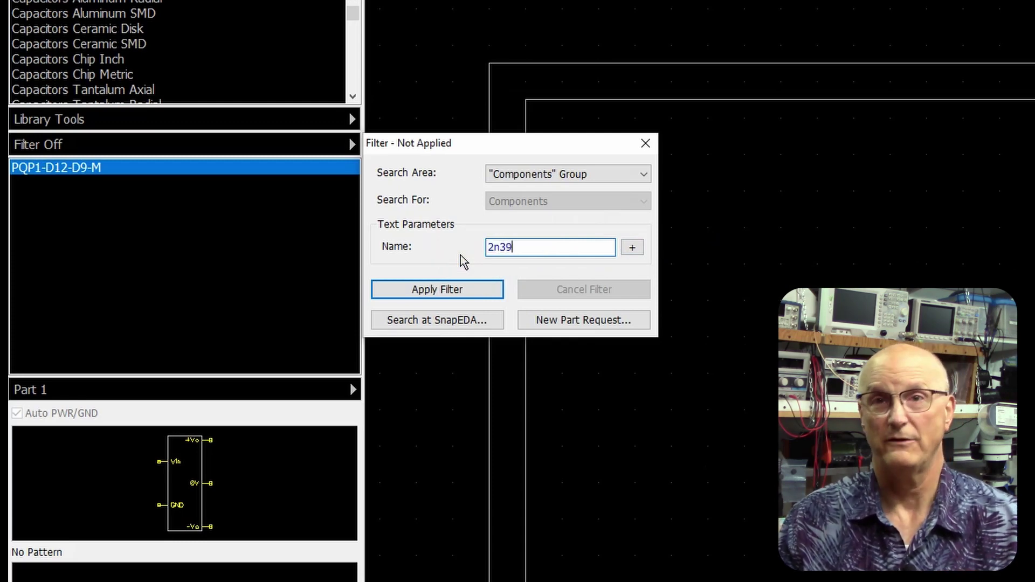
pyautogui.click(588, 174)
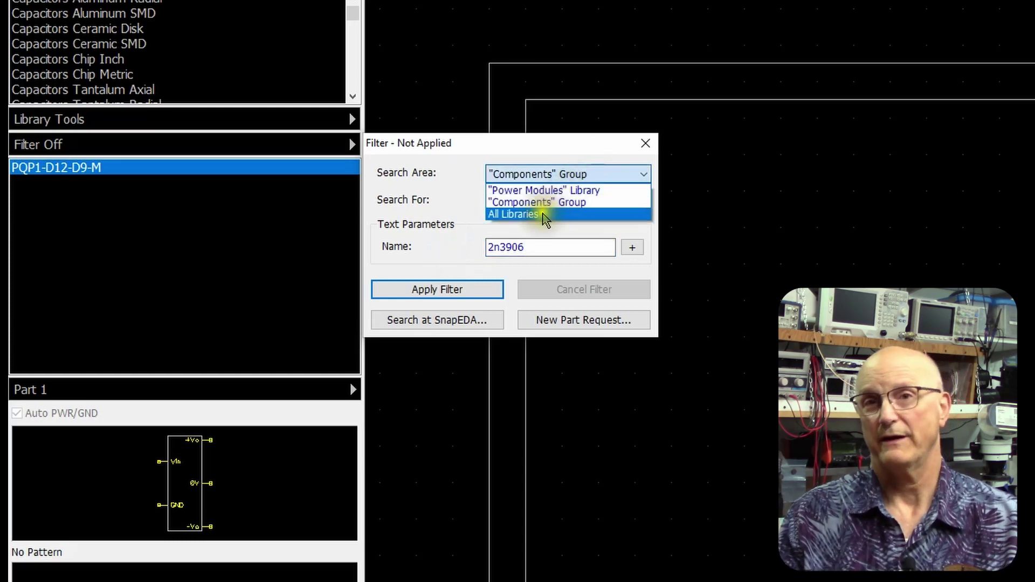
pyautogui.click(523, 214)
pyautogui.click(452, 291)
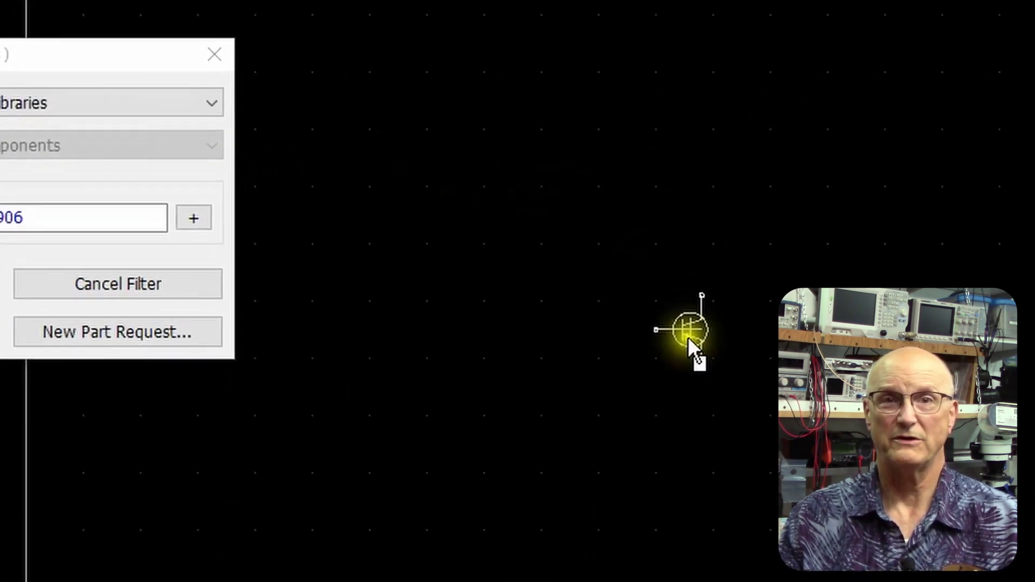
pyautogui.click(602, 369)
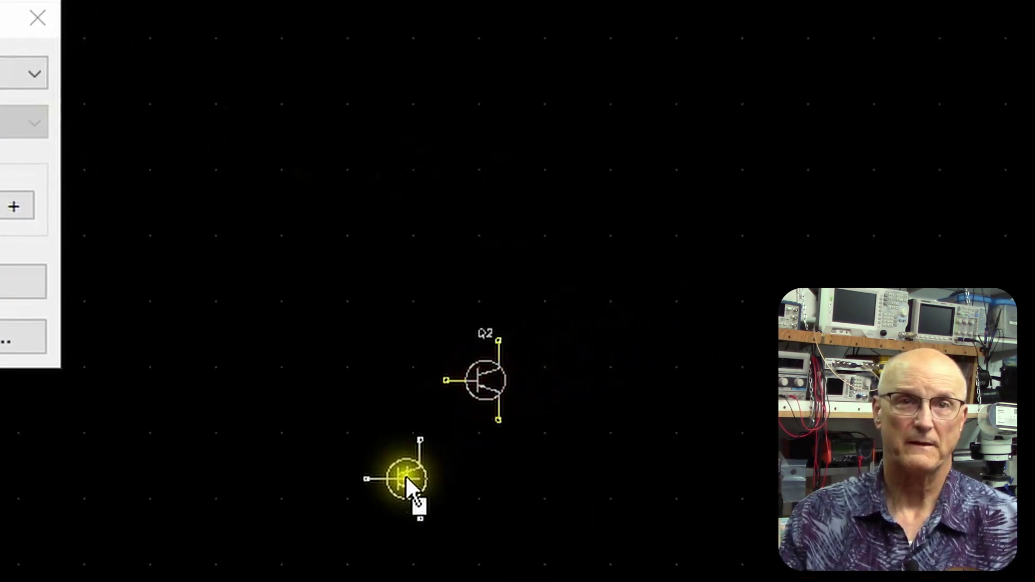
pyautogui.rightClick(405, 474)
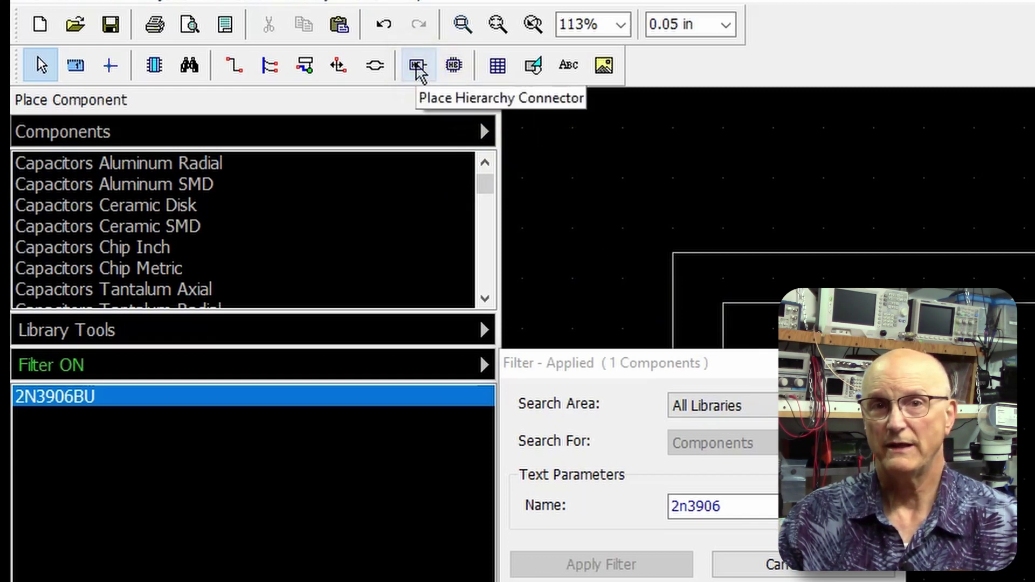
# Step: Place three hierarchy connectors in a column to the left of transistor Q2
pyautogui.click(417, 67)
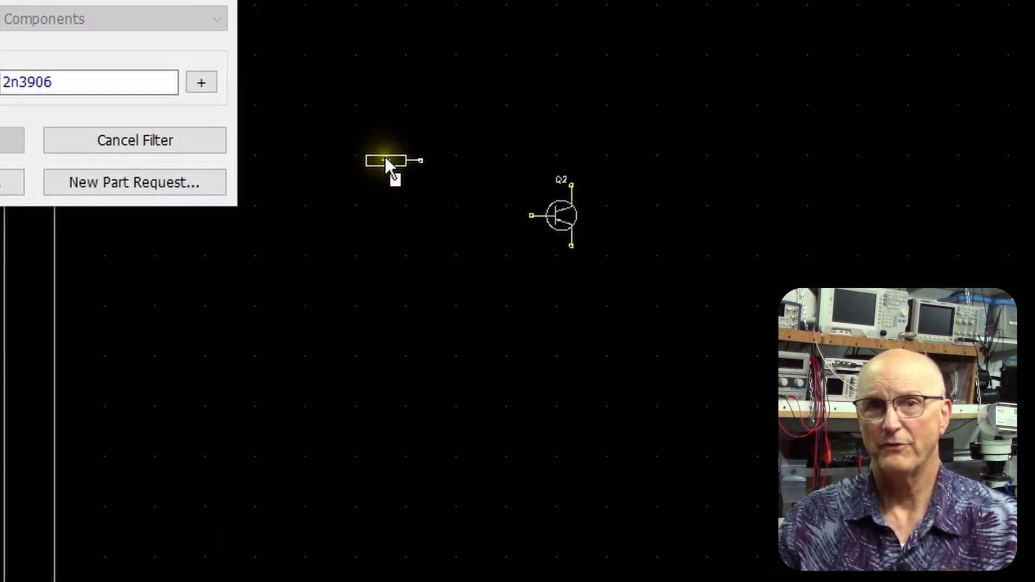
pyautogui.click(738, 384)
pyautogui.click(389, 199)
pyautogui.click(394, 239)
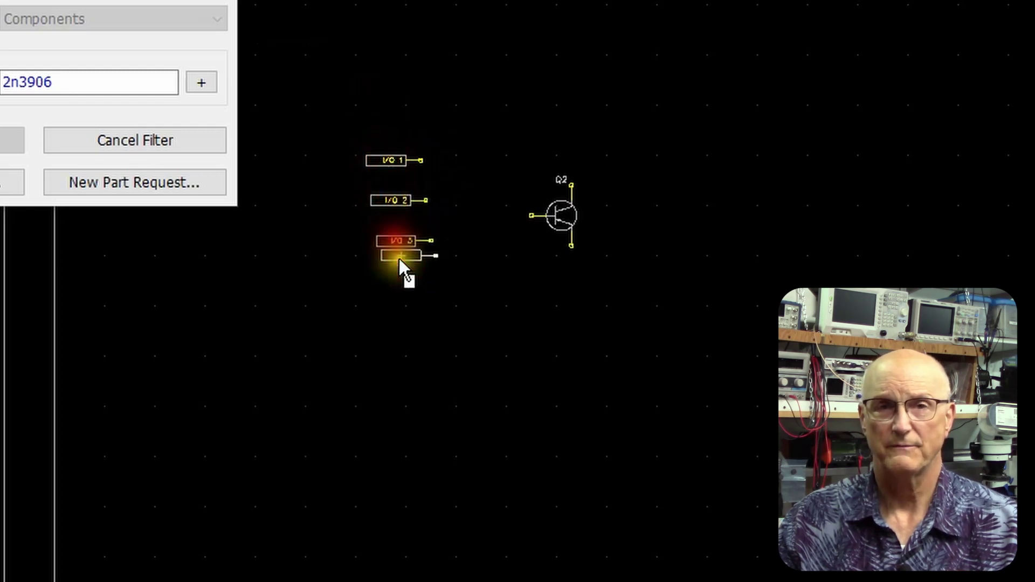
pyautogui.rightClick(406, 295)
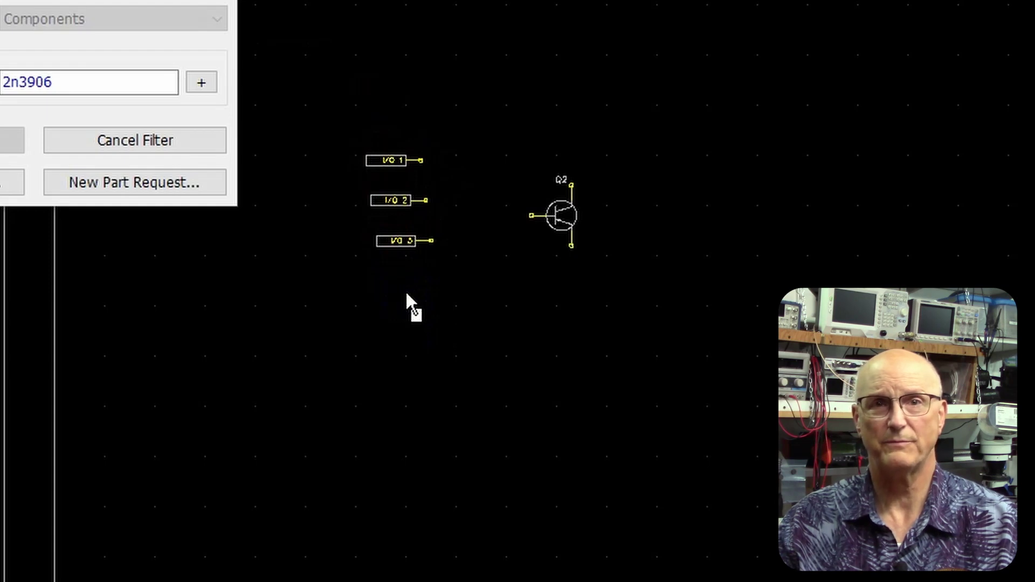
# Step: Rename the uppermost hierarchy connector to Audio_IN
pyautogui.click(377, 160)
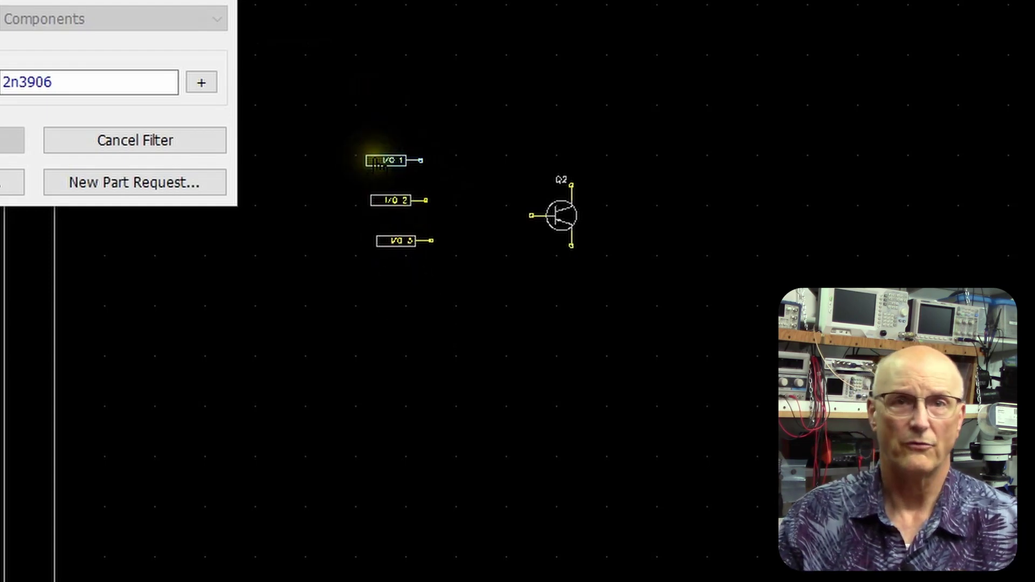
pyautogui.rightClick(376, 160)
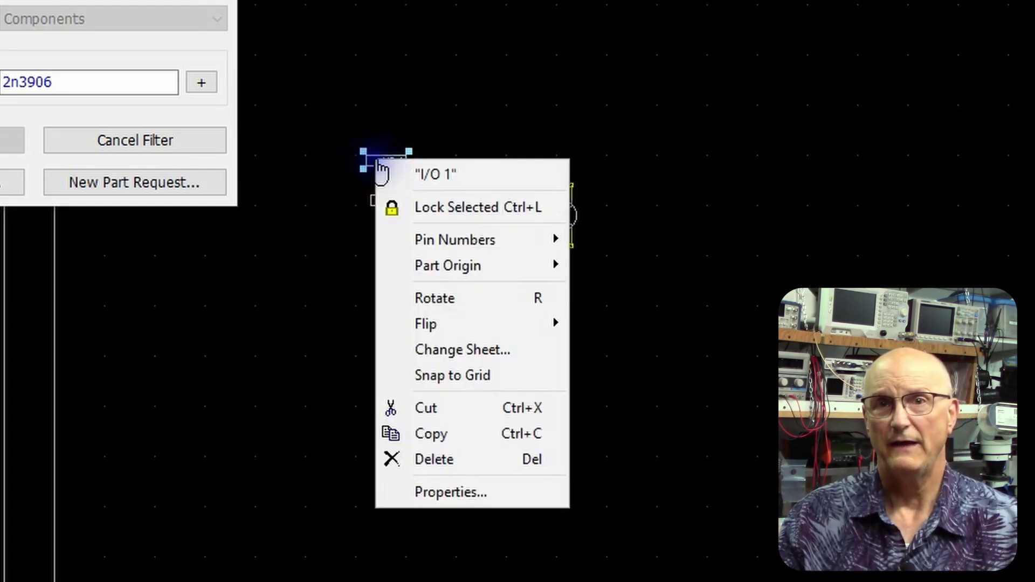
pyautogui.click(424, 177)
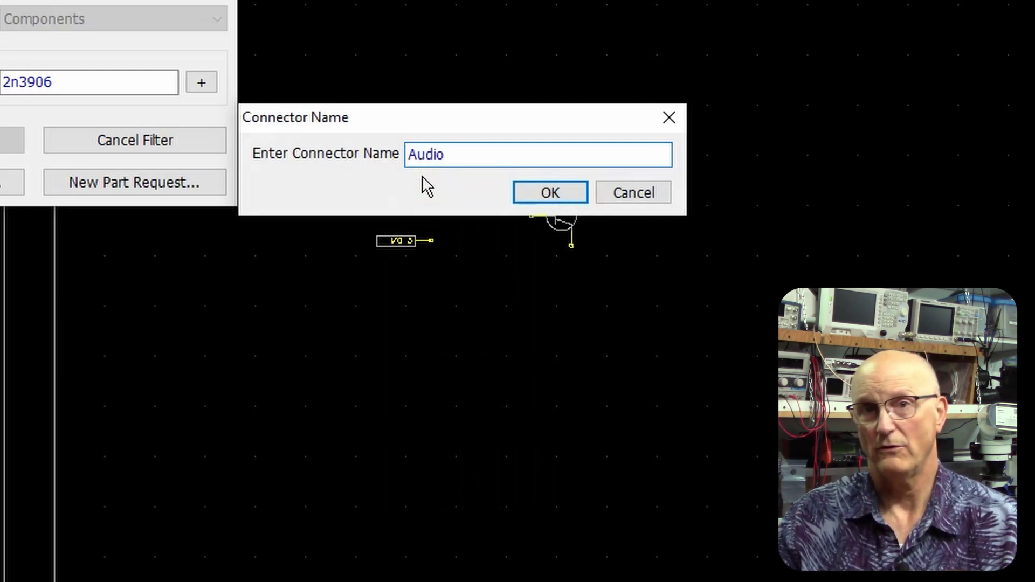
pyautogui.write('IN')
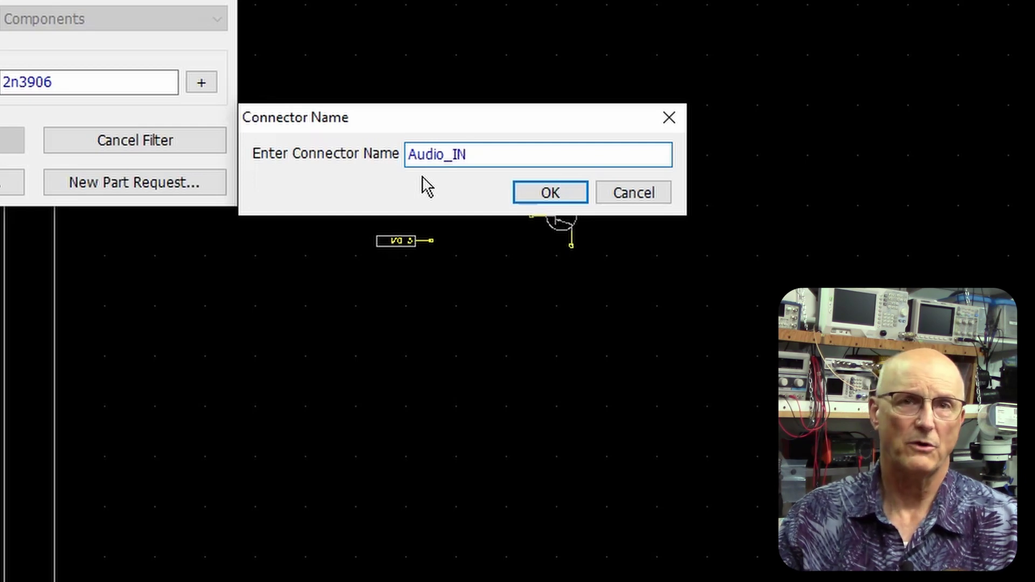
pyautogui.click(531, 196)
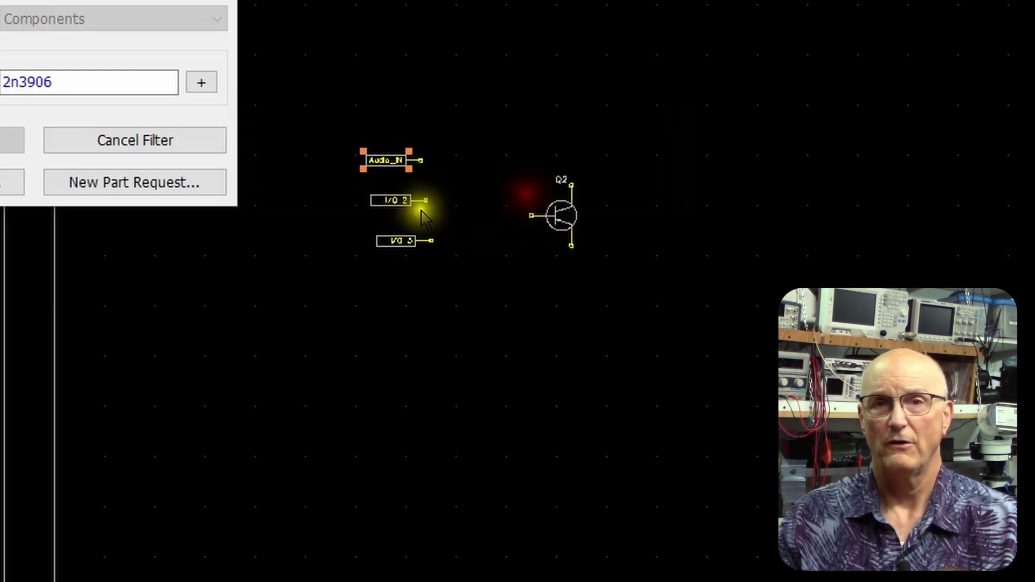
# Step: Rename the middle hierarchy connector to Peak_OUT
pyautogui.click(398, 204)
pyautogui.rightClick(394, 202)
pyautogui.click(425, 215)
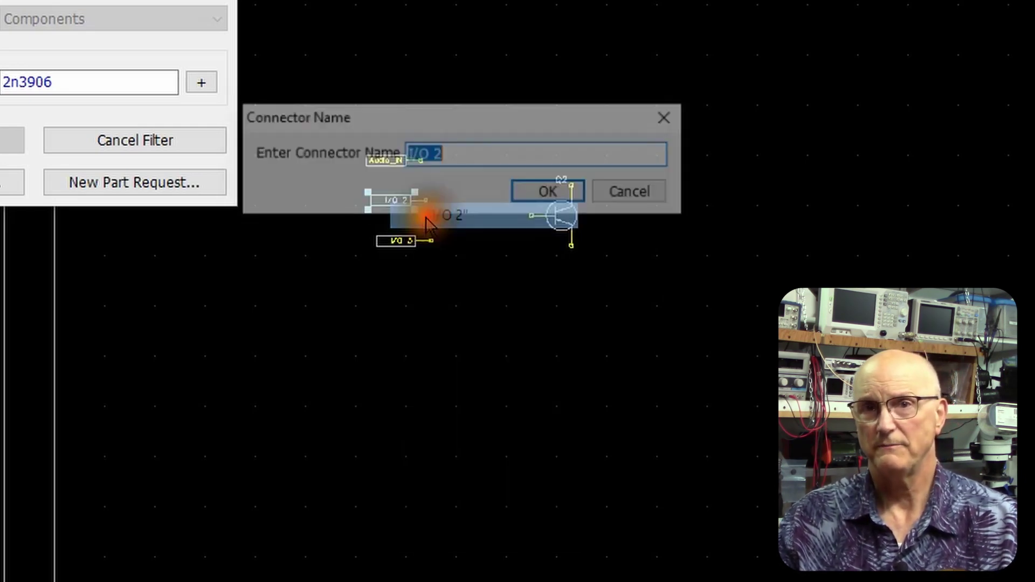
pyautogui.write('Peak')
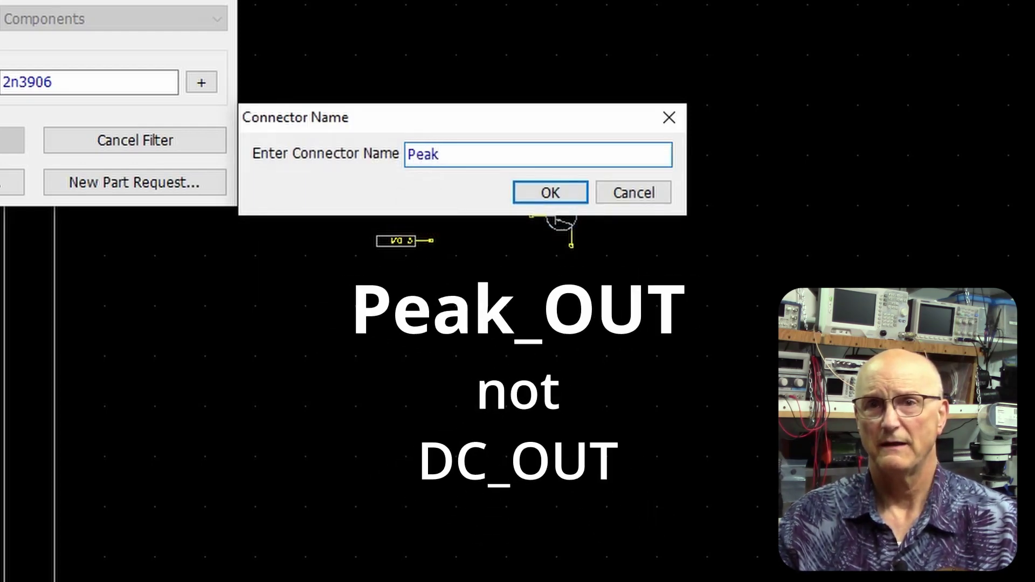
pyautogui.write('_OUT')
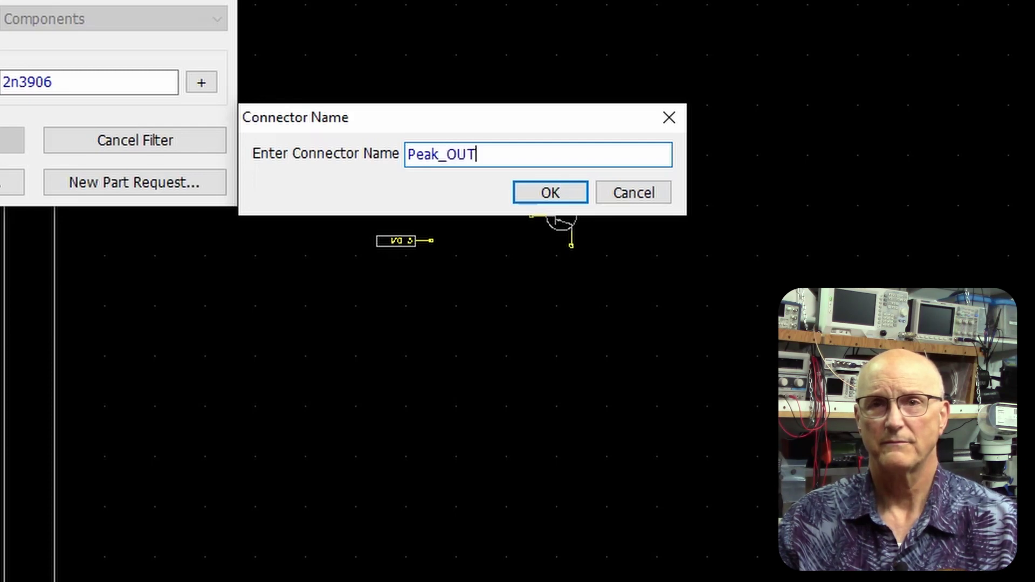
pyautogui.click(531, 193)
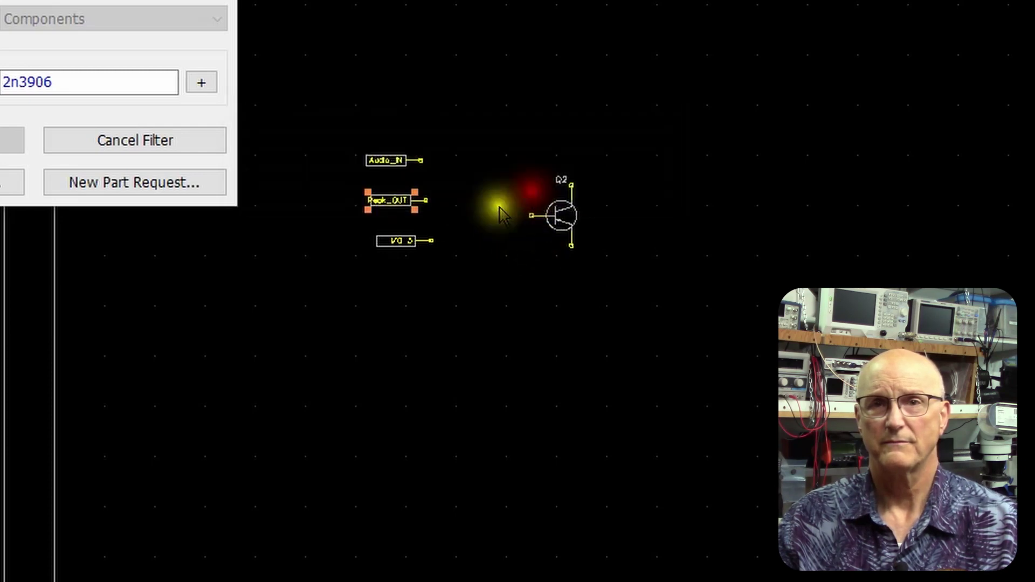
# Step: Rename the lowest hierarchy connector to Vpp
pyautogui.rightClick(384, 242)
pyautogui.click(416, 256)
pyautogui.write('Vpp')
pyautogui.click(551, 195)
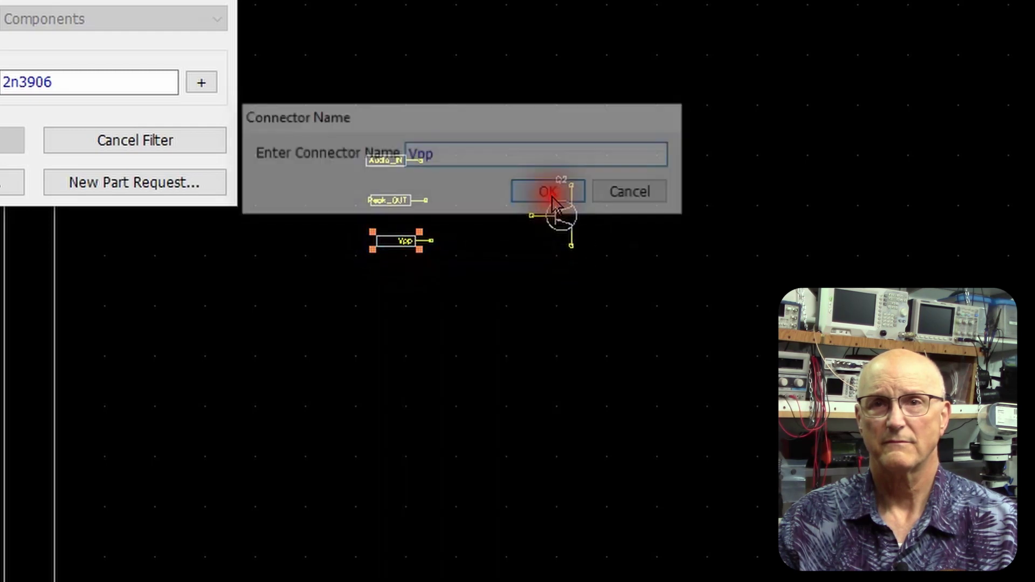
# Step: Move the Vpp connector above transistor Q2 and rotate it upright so its pin points down
pyautogui.scroll(1, 405, 211)
pyautogui.scroll(2, 405, 211)
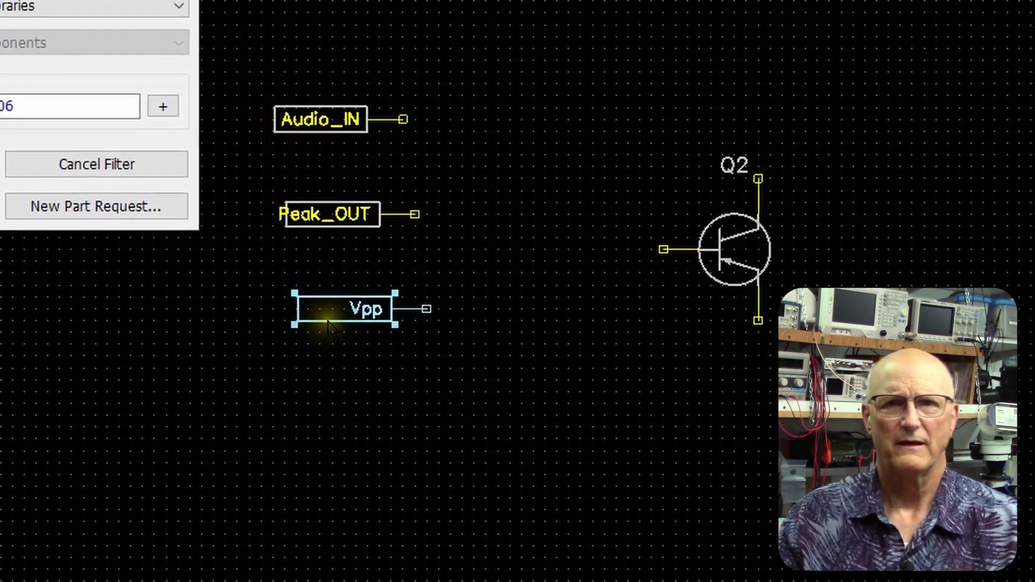
pyautogui.moveTo(198, 404); pyautogui.dragTo(385, 83)
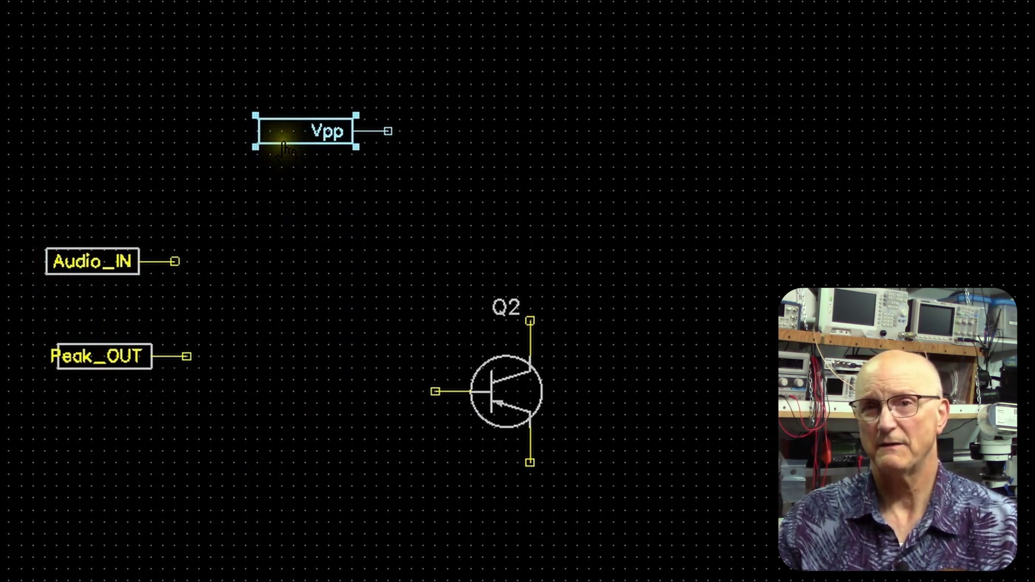
pyautogui.press('r')
pyautogui.press('r')
pyautogui.press('r')
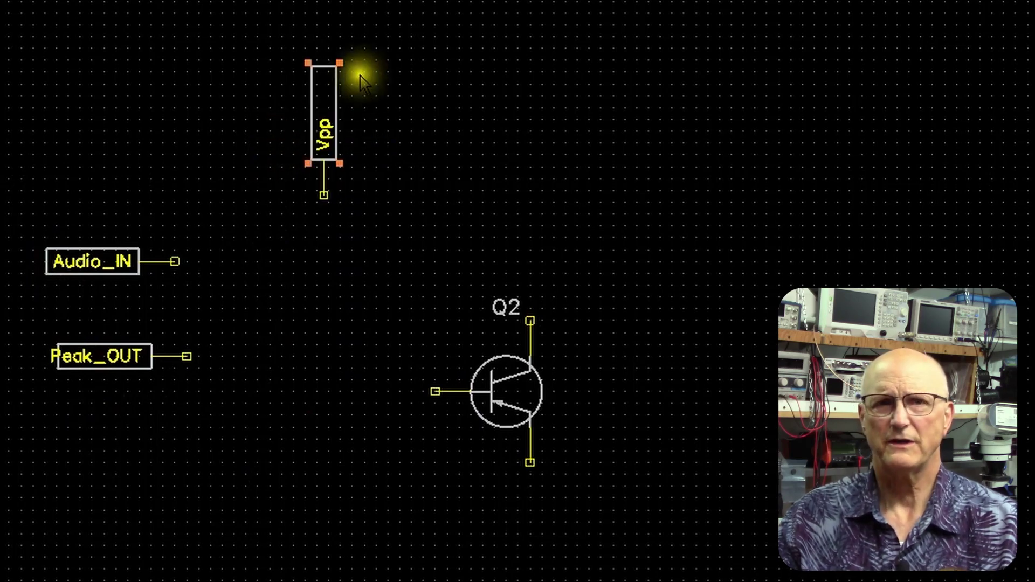
pyautogui.moveTo(317, 95); pyautogui.dragTo(484, 62)
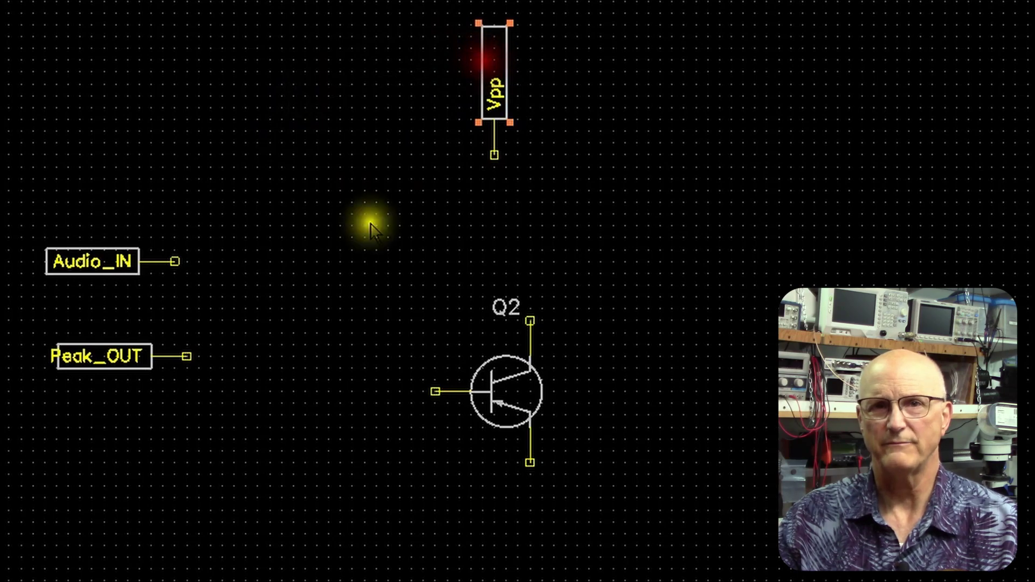
# Step: Move the Peak_OUT connector to the right of transistor Q2 and flip it horizontally so its pin faces the transistor
pyautogui.moveTo(128, 357); pyautogui.dragTo(401, 386)
pyautogui.moveTo(86, 384); pyautogui.dragTo(511, 322)
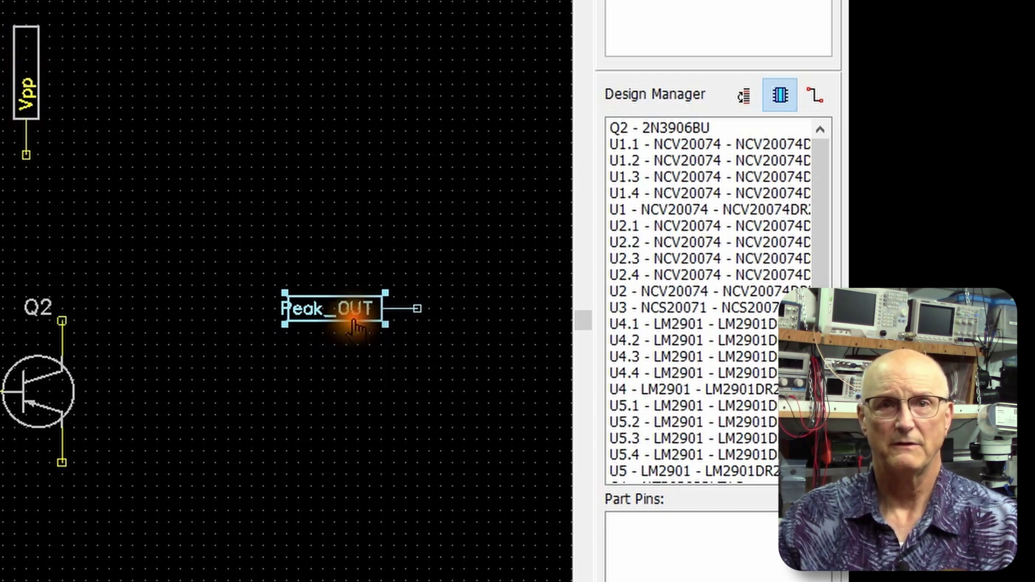
pyautogui.rightClick(353, 318)
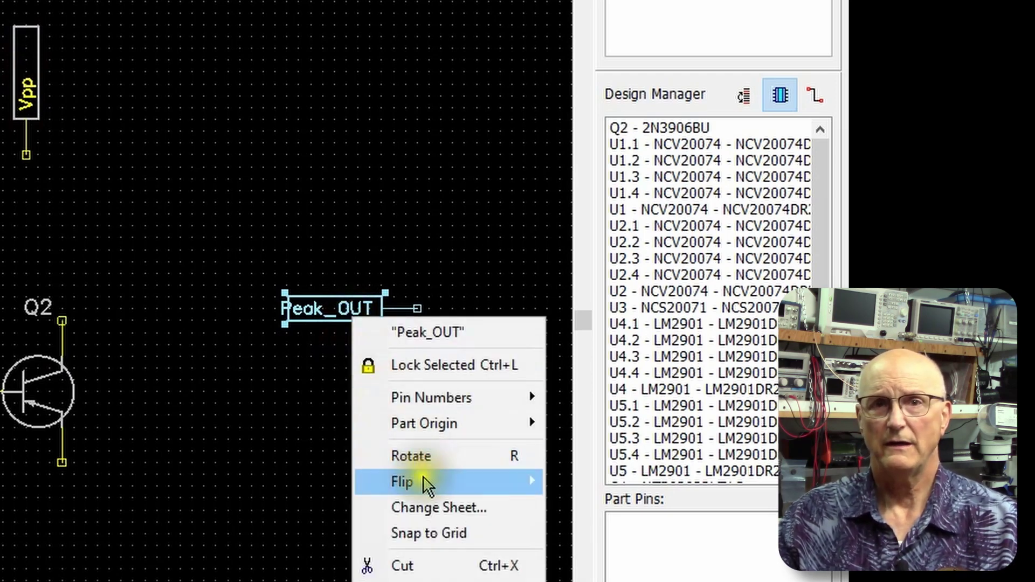
pyautogui.moveTo(426, 485)
pyautogui.click(588, 483)
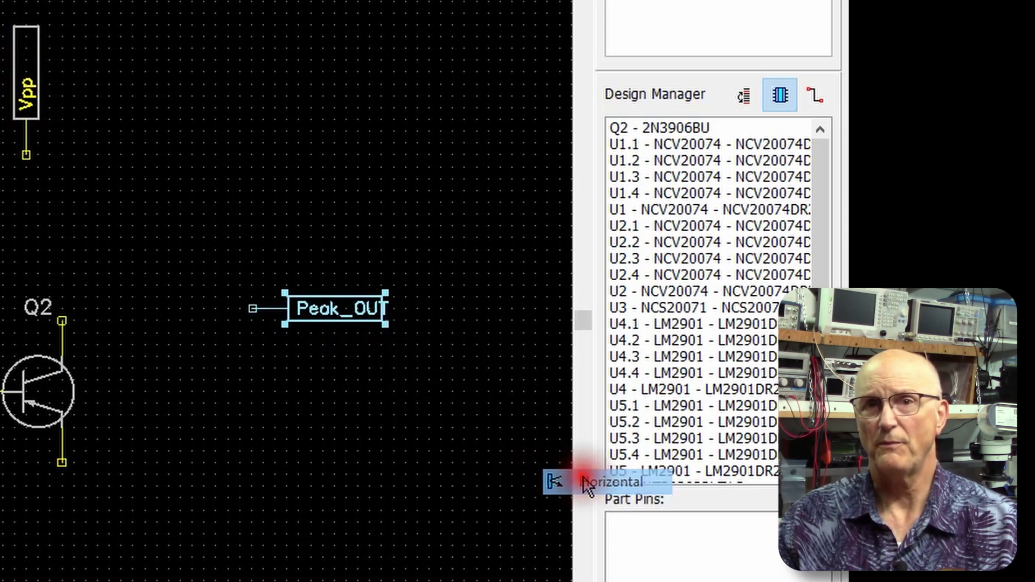
pyautogui.click(347, 322)
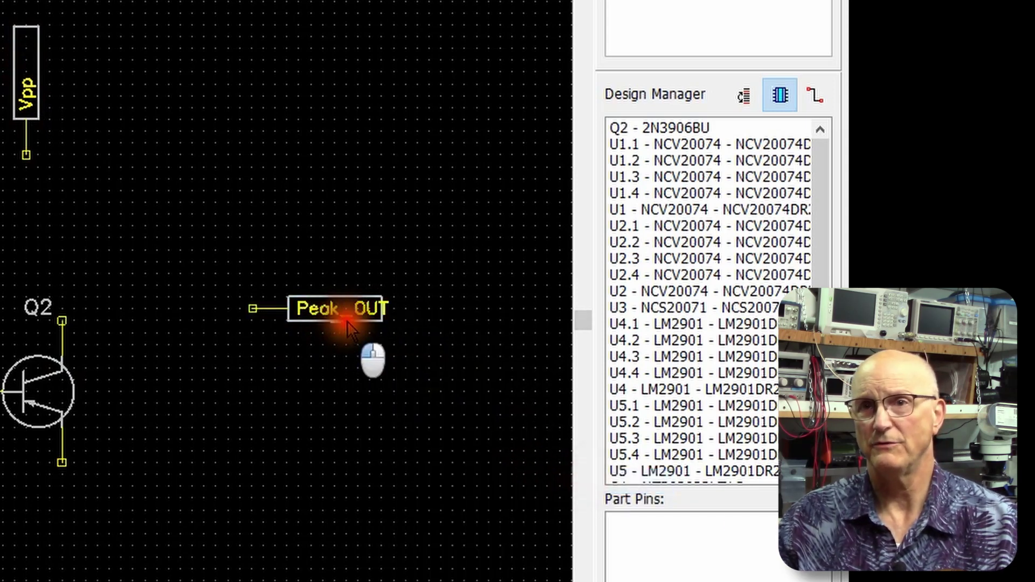
pyautogui.moveTo(348, 323); pyautogui.dragTo(380, 280)
pyautogui.click(131, 532)
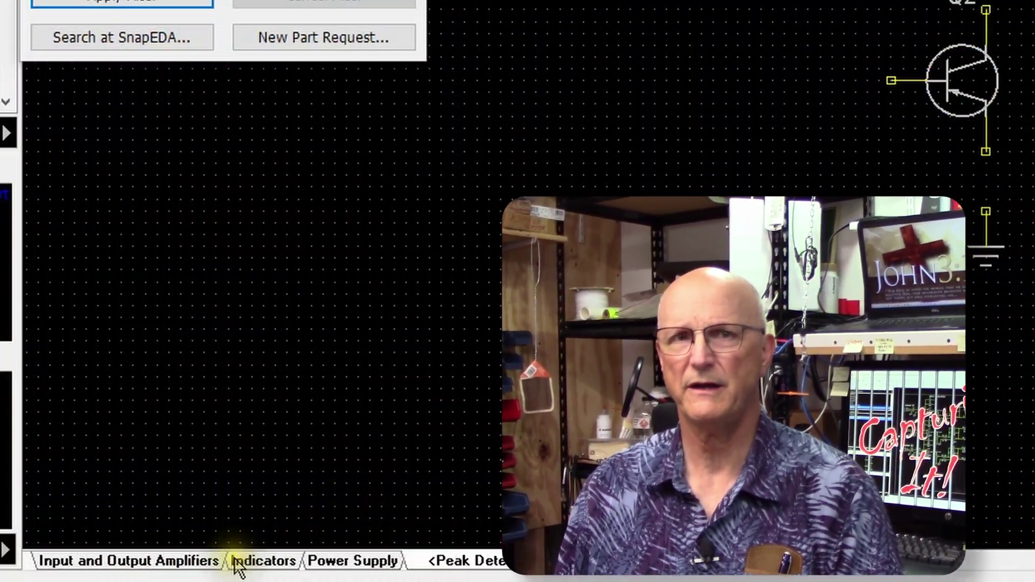
# Step: Place three Peak Detector hierarchy blocks in a vertical column on the Indicators sheet, left of the LM2901 comparators
pyautogui.click(240, 563)
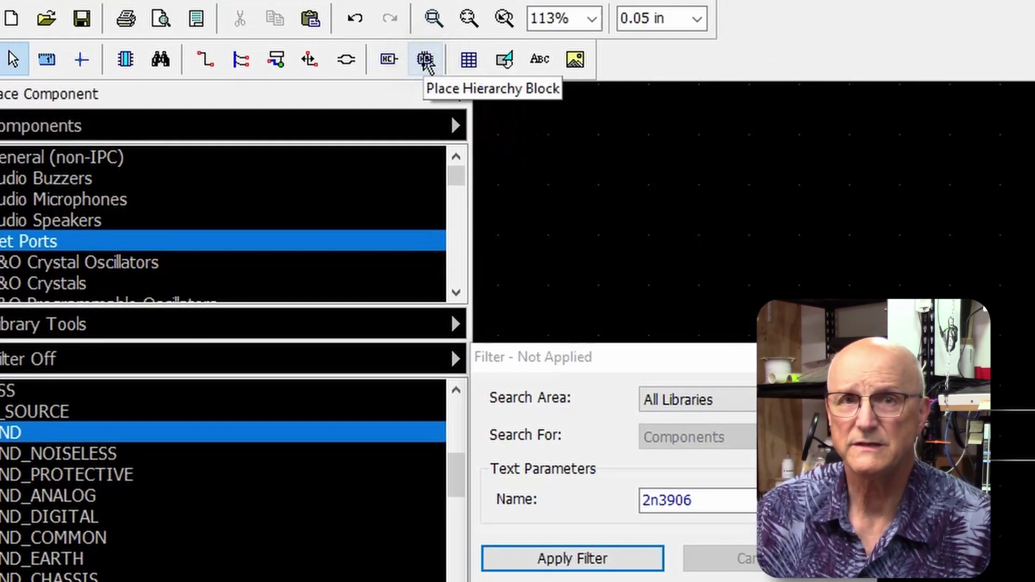
pyautogui.click(425, 59)
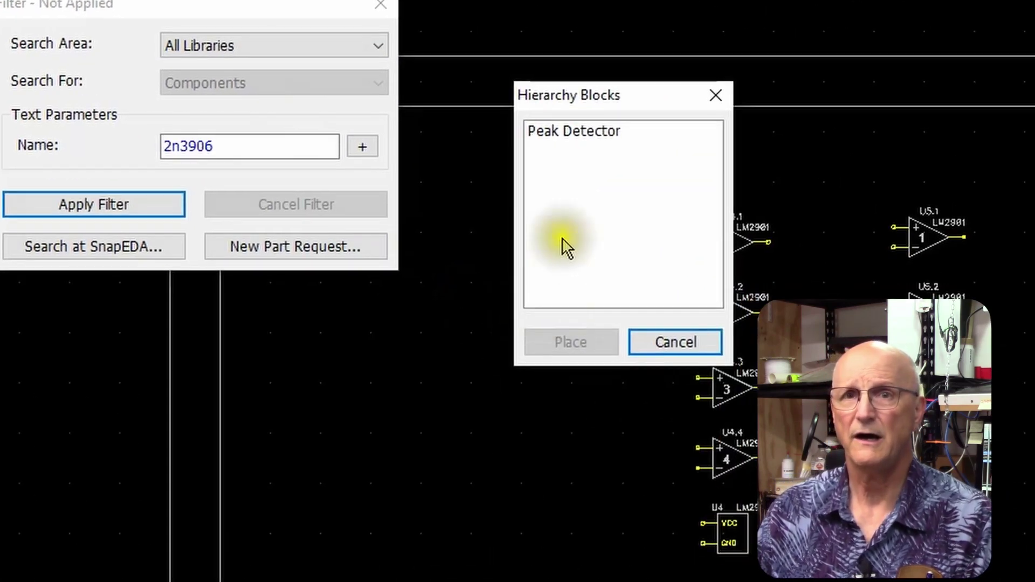
pyautogui.click(549, 136)
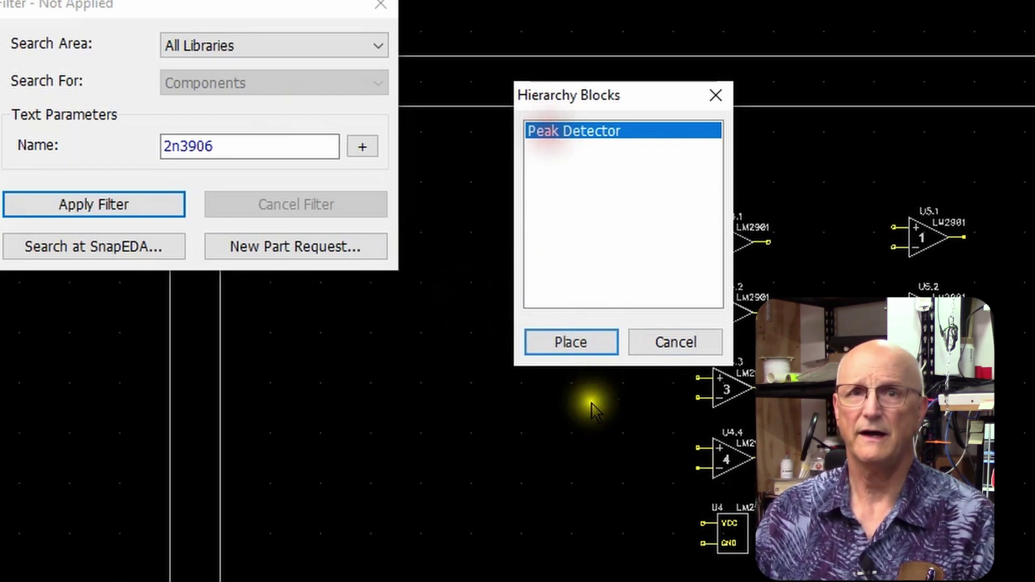
pyautogui.click(550, 349)
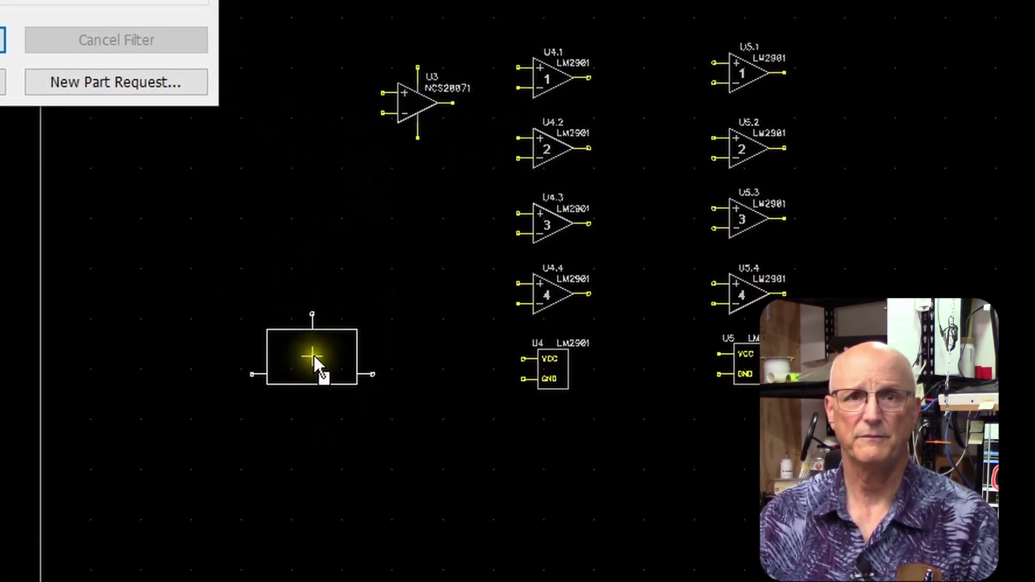
pyautogui.click(274, 257)
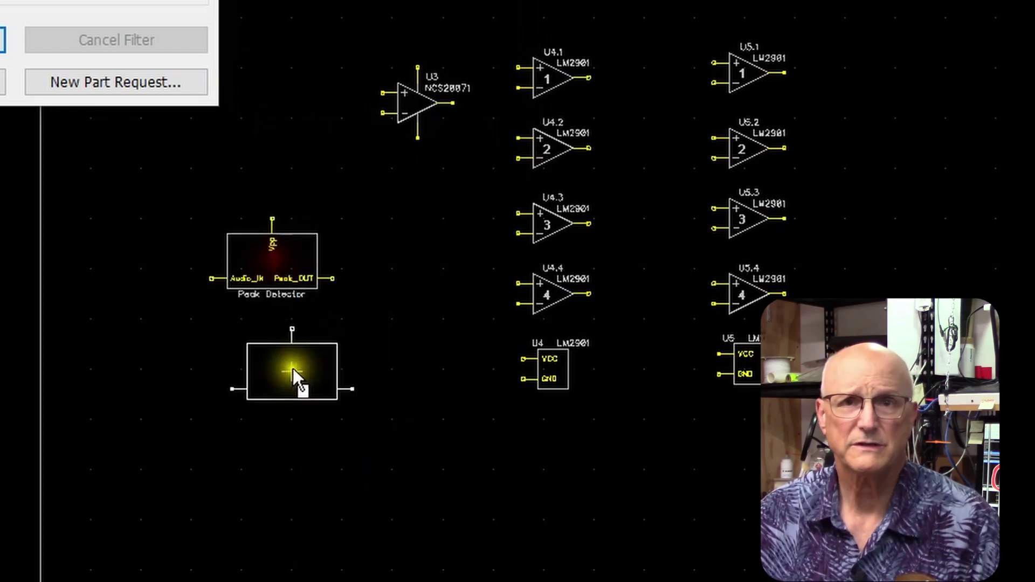
pyautogui.click(277, 371)
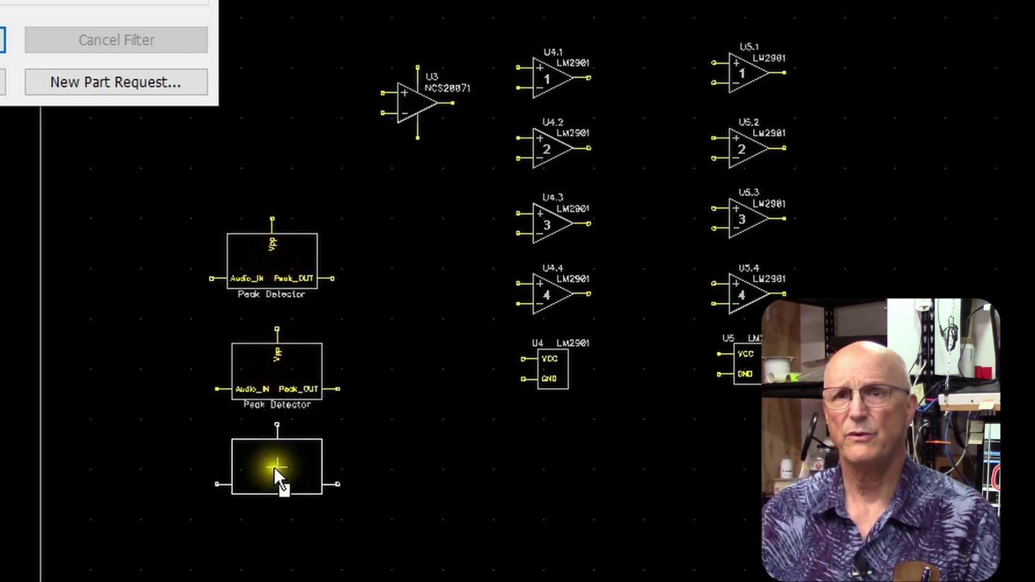
pyautogui.click(274, 471)
pyautogui.rightClick(387, 451)
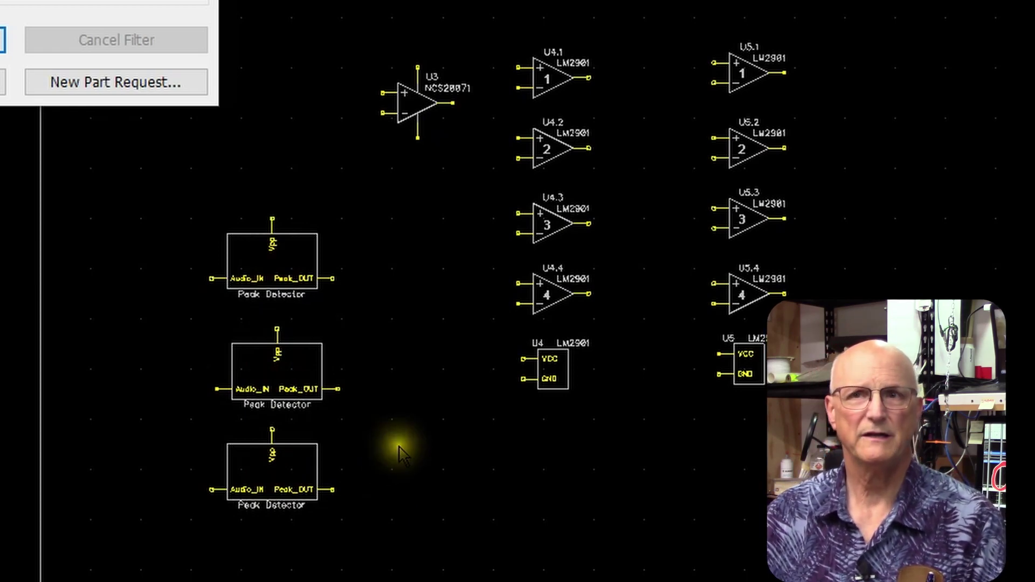
# Step: Show the RefDes marking on all three Peak Detector blocks
pyautogui.click(139, 165)
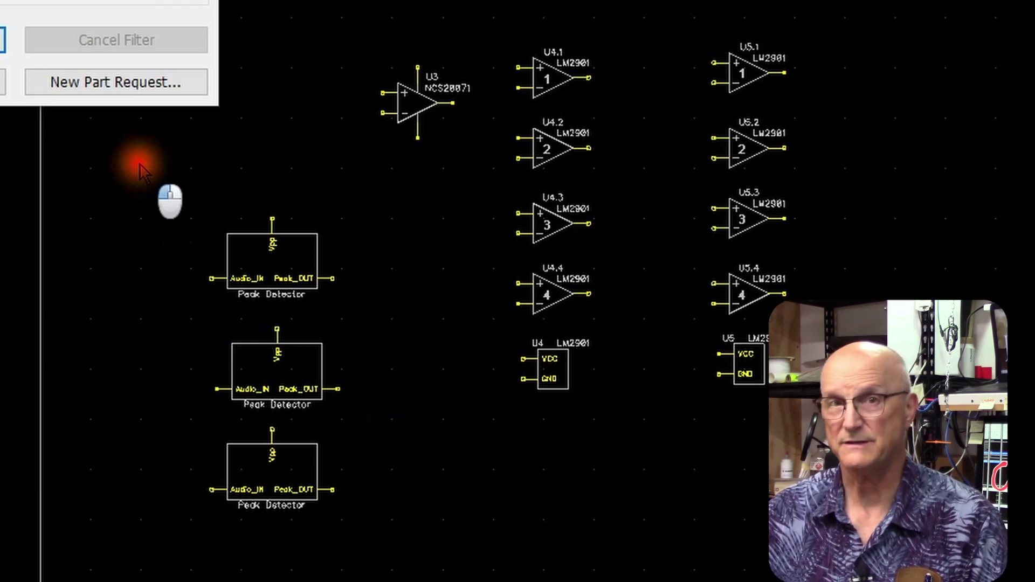
pyautogui.moveTo(140, 165); pyautogui.dragTo(386, 545)
pyautogui.rightClick(276, 265)
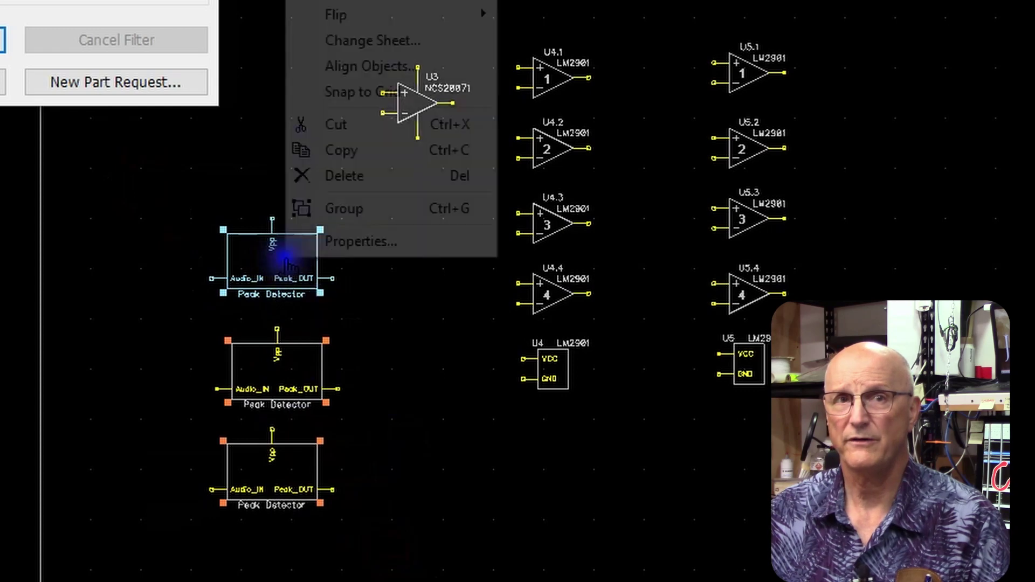
pyautogui.click(327, 243)
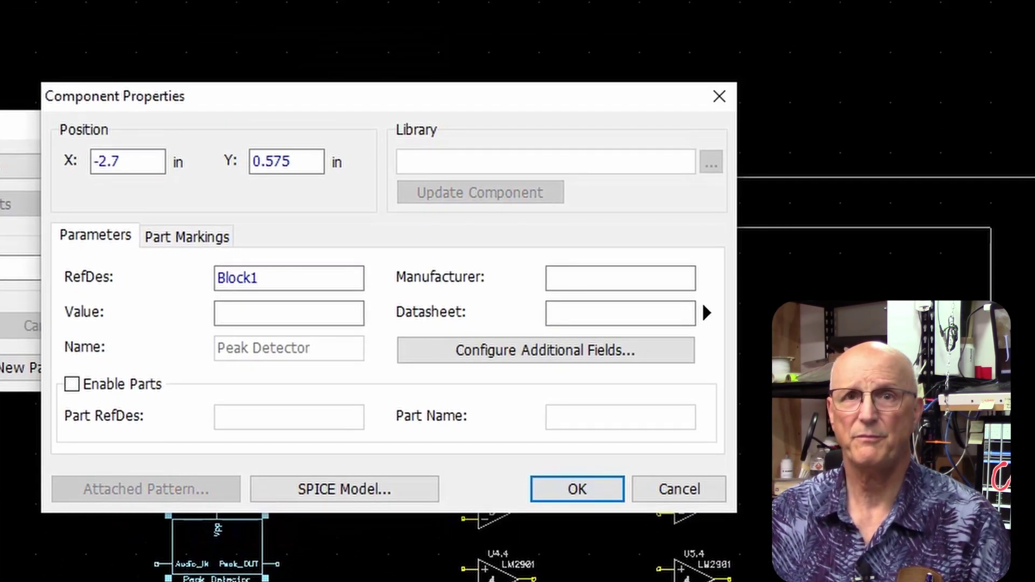
pyautogui.click(185, 237)
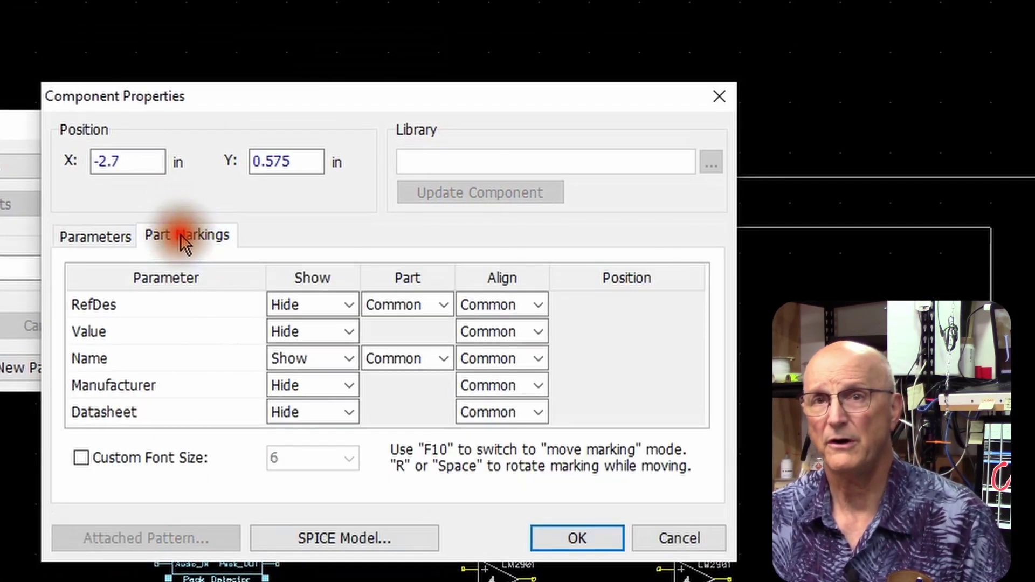
pyautogui.click(117, 312)
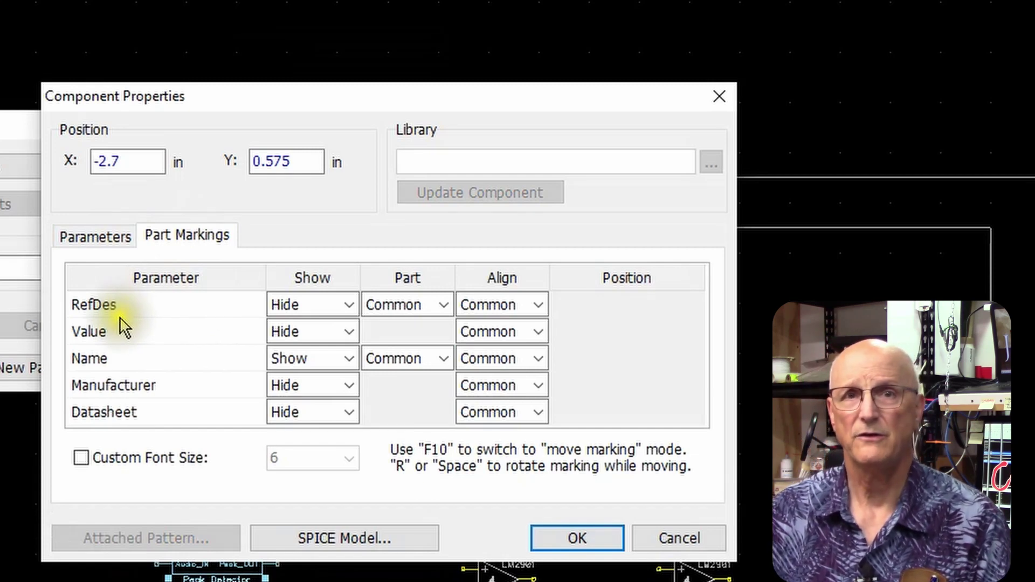
pyautogui.click(285, 310)
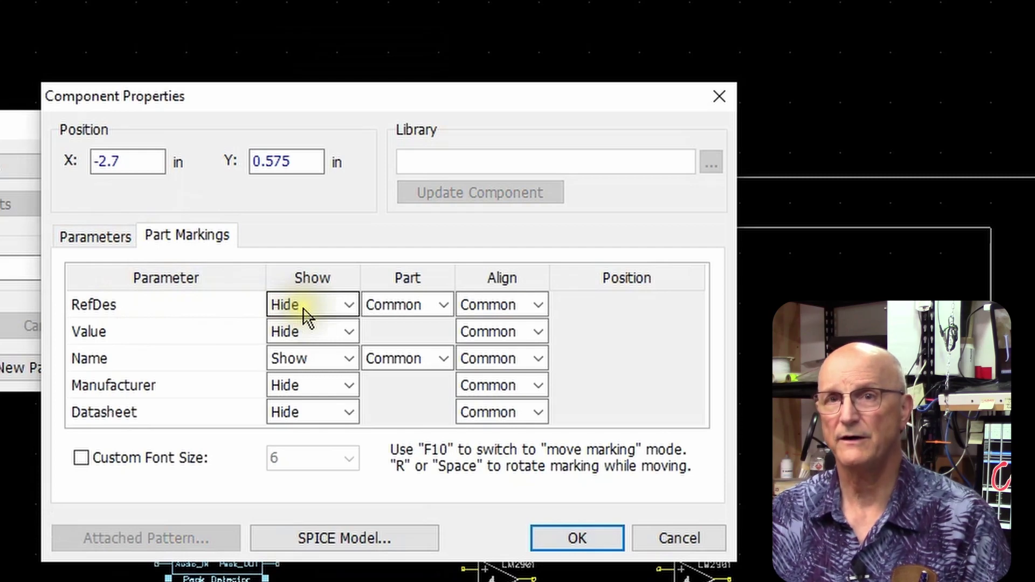
pyautogui.click(349, 305)
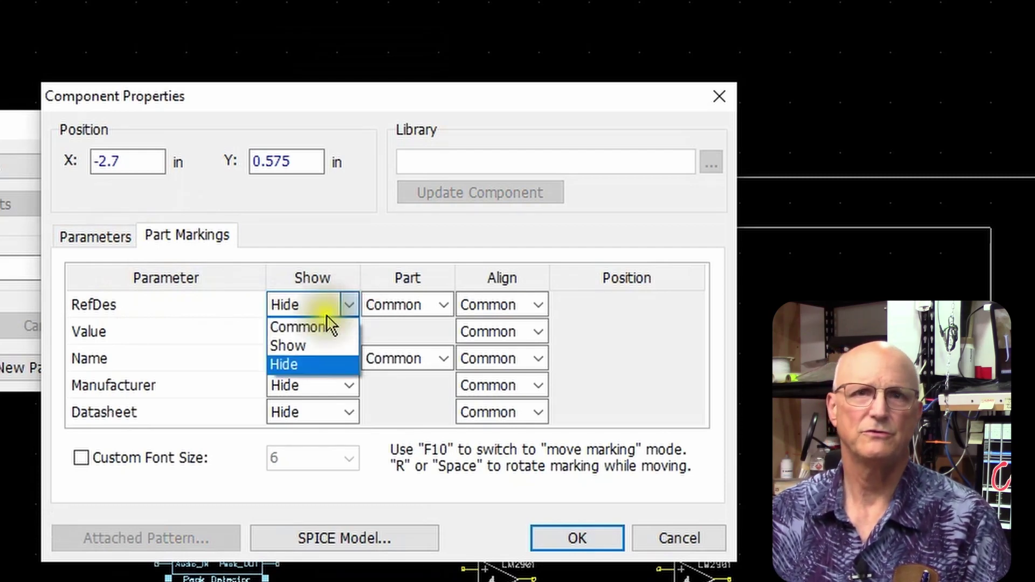
pyautogui.click(300, 346)
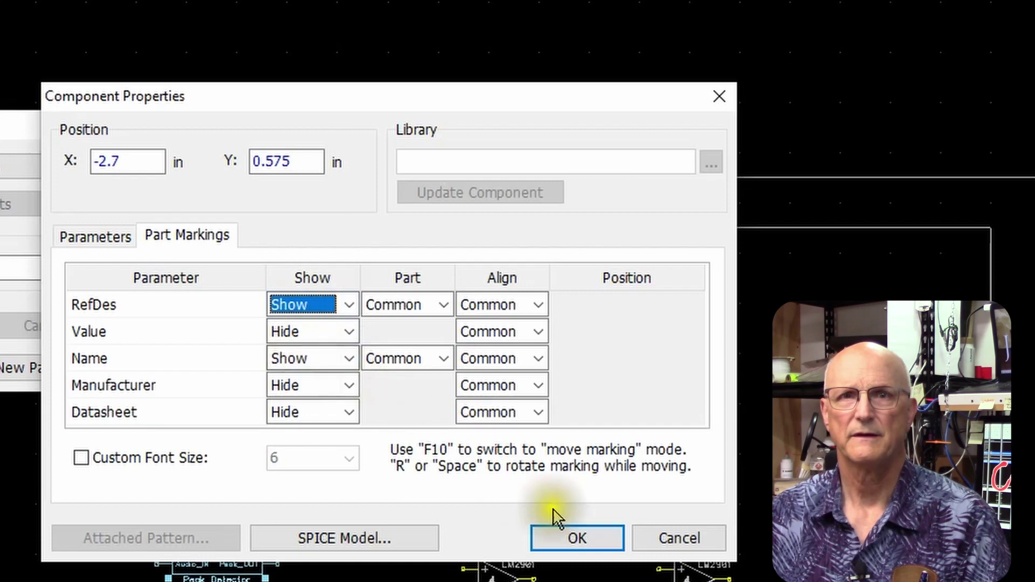
pyautogui.click(586, 540)
# Step: Move the Block1, Block2 and Block3 labels to just above the upper-left corner of their respective blocks
pyautogui.scroll(2, 214, 556)
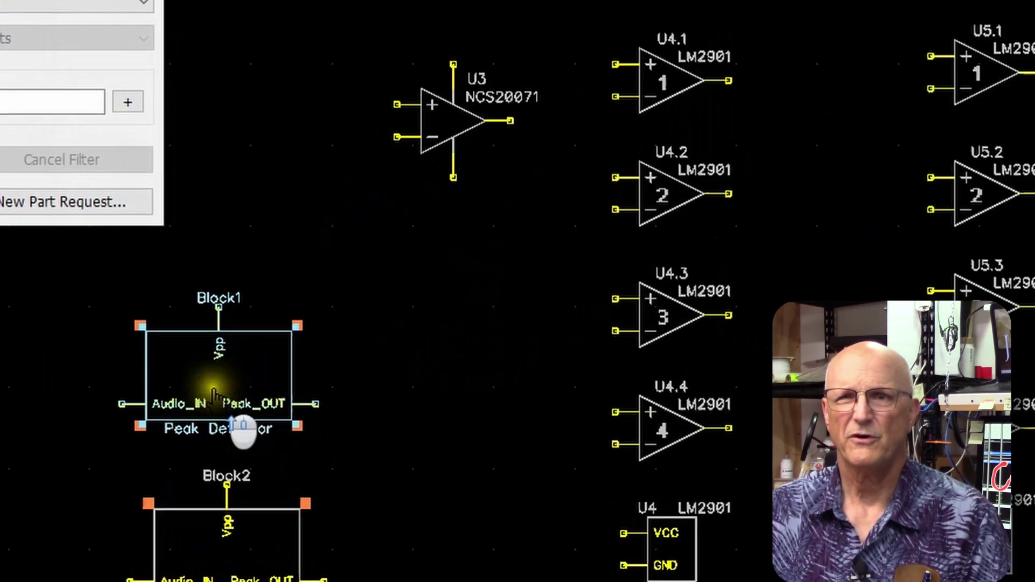
pyautogui.scroll(1, 214, 401)
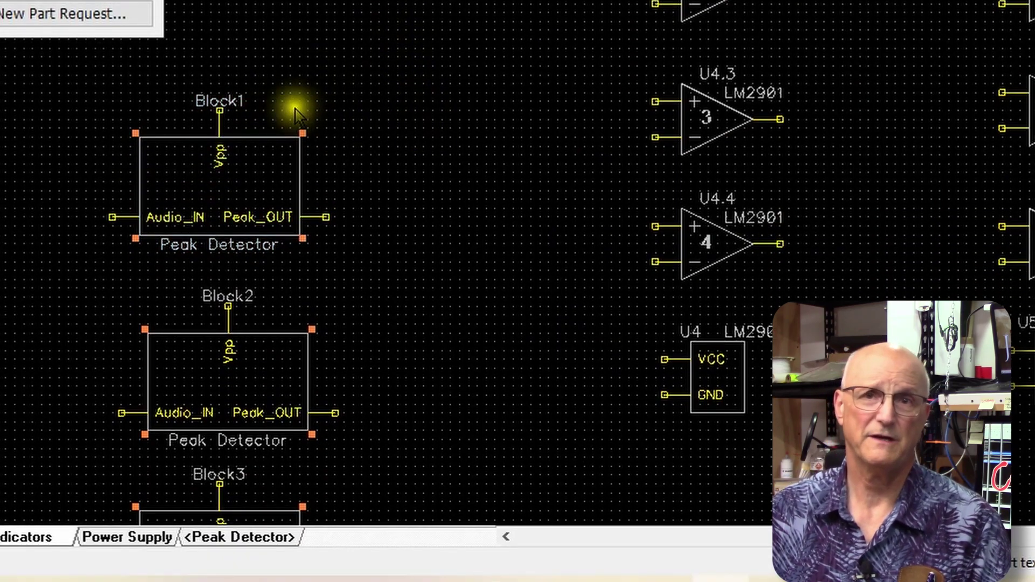
pyautogui.moveTo(219, 101); pyautogui.dragTo(161, 132)
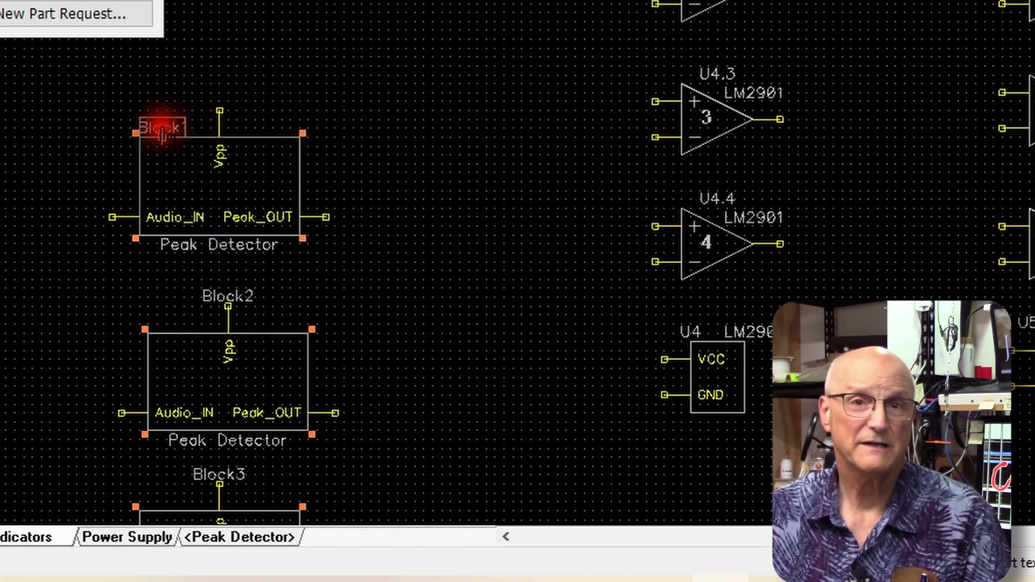
pyautogui.moveTo(214, 296); pyautogui.dragTo(158, 323)
pyautogui.moveTo(200, 480); pyautogui.dragTo(138, 500)
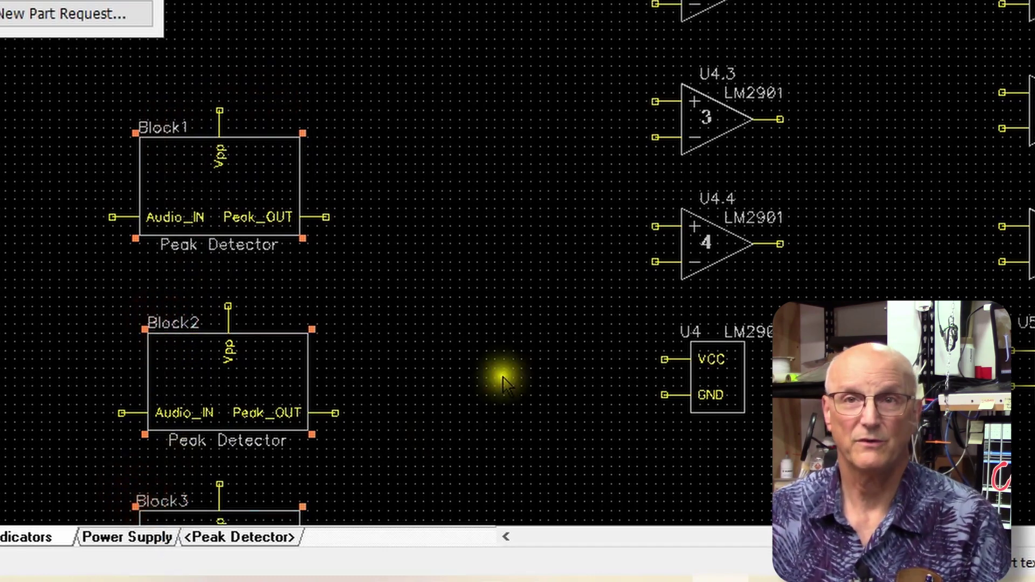
pyautogui.scroll(-1, 386, 146)
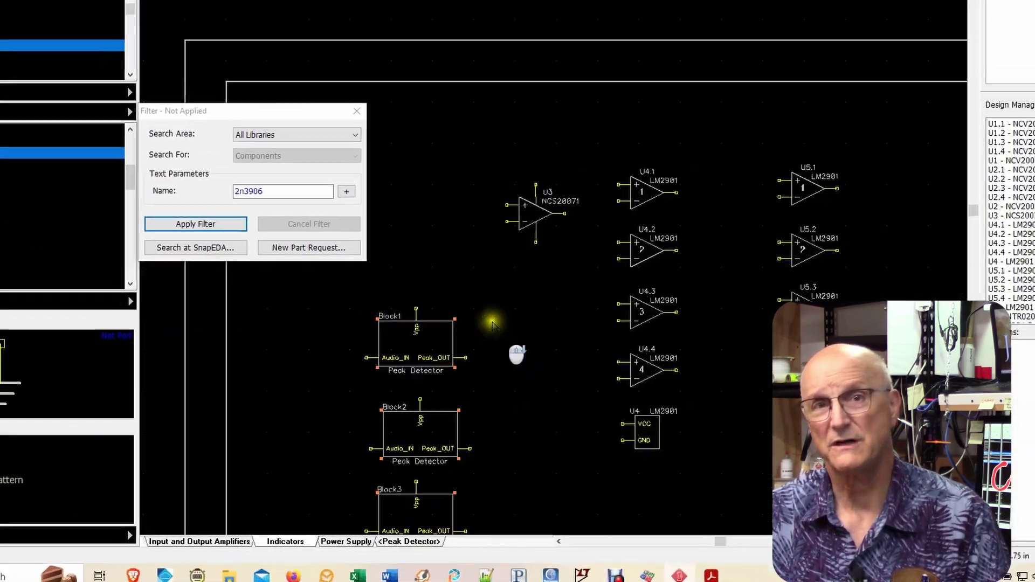
# Step: Find and open the component library Con Rect Headers p2.54mm THT Vertical Non-Shrouded
pyautogui.scroll(-5, 492, 322)
pyautogui.scroll(4, 526, 465)
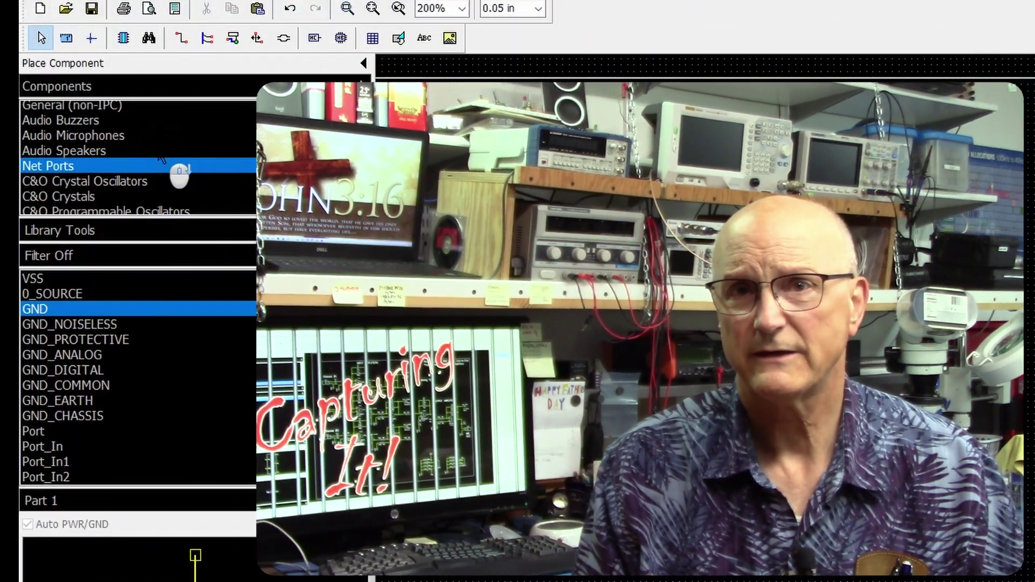
pyautogui.scroll(-5, 161, 154)
pyautogui.scroll(-4, 161, 156)
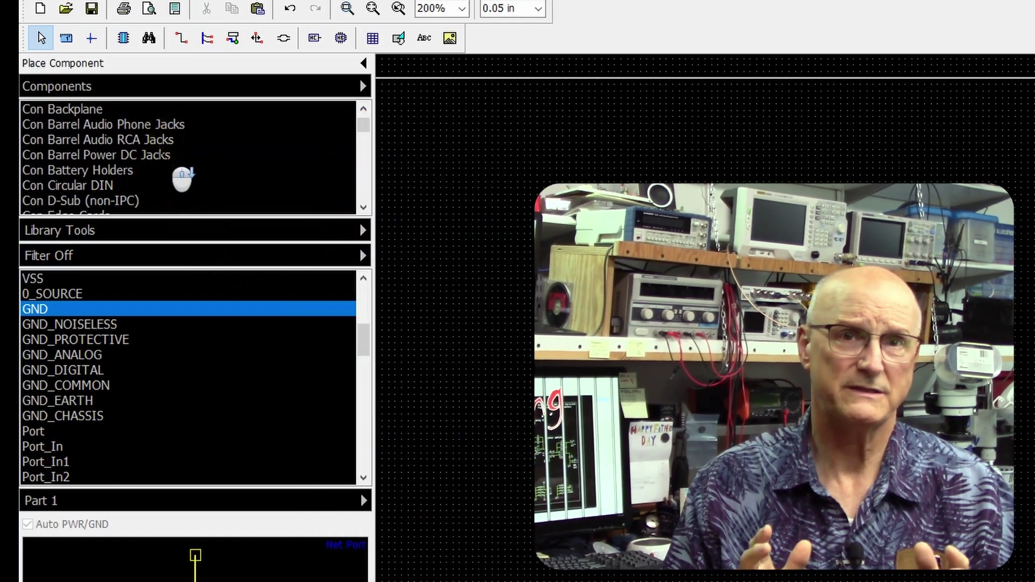
pyautogui.scroll(-5, 183, 180)
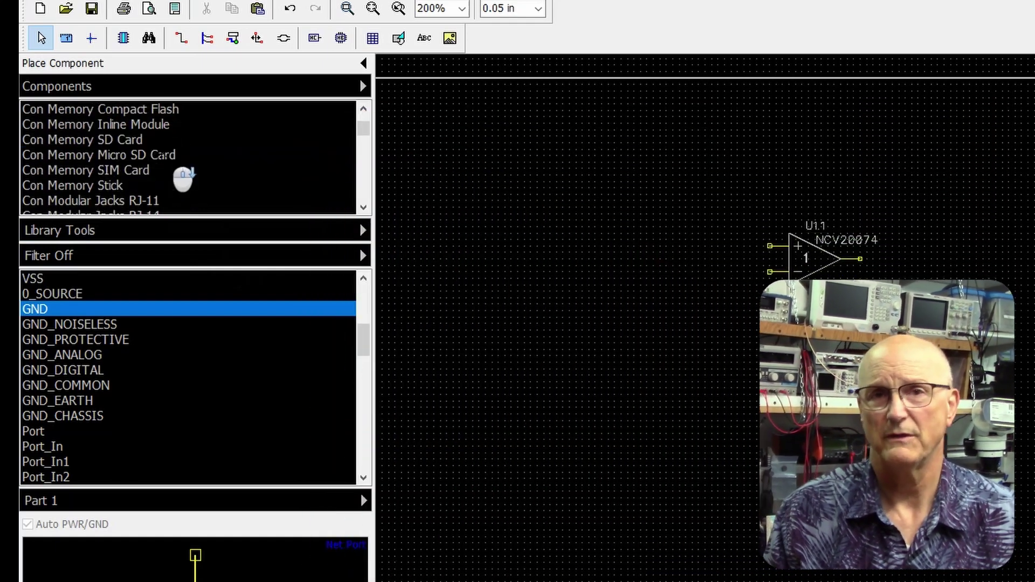
pyautogui.scroll(-4, 183, 180)
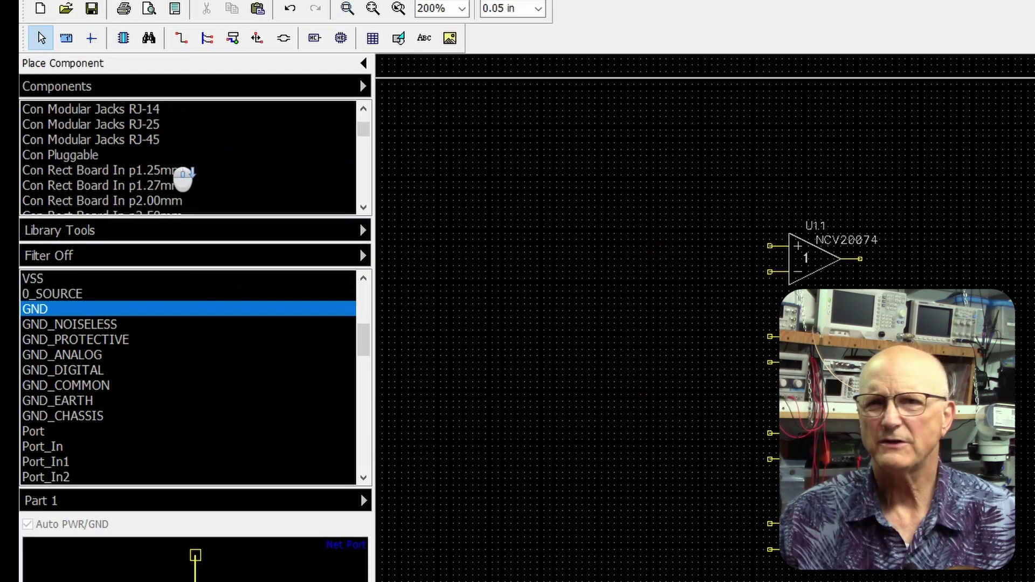
pyautogui.scroll(-2, 184, 179)
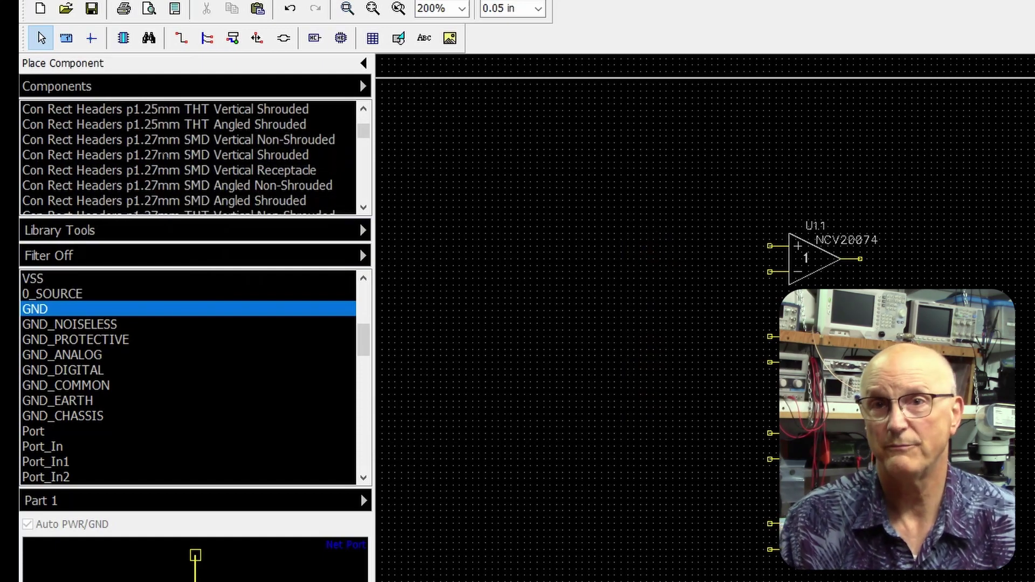
pyautogui.scroll(-1, 165, 156)
pyautogui.scroll(-7, 164, 155)
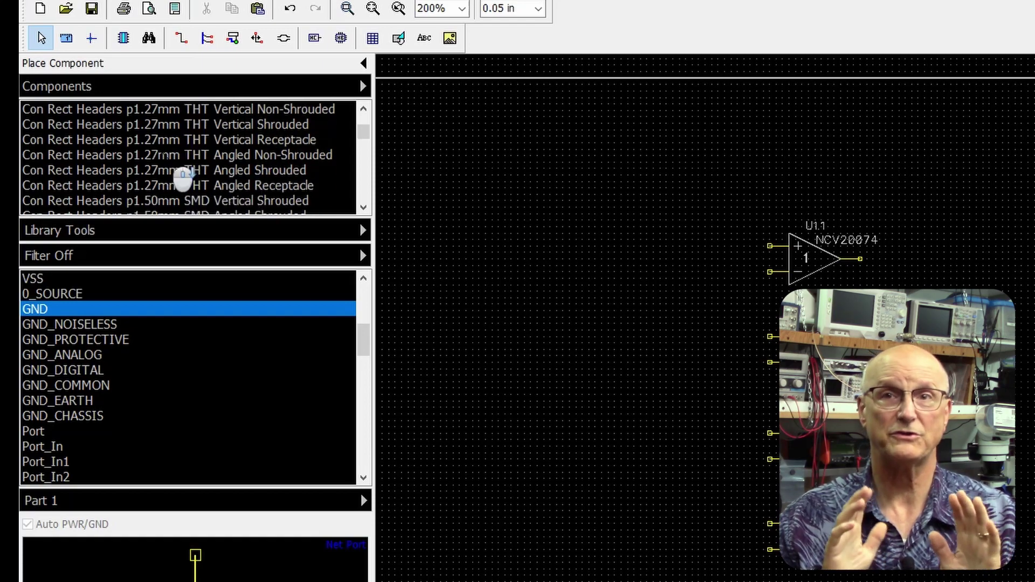
pyautogui.scroll(-2, 164, 155)
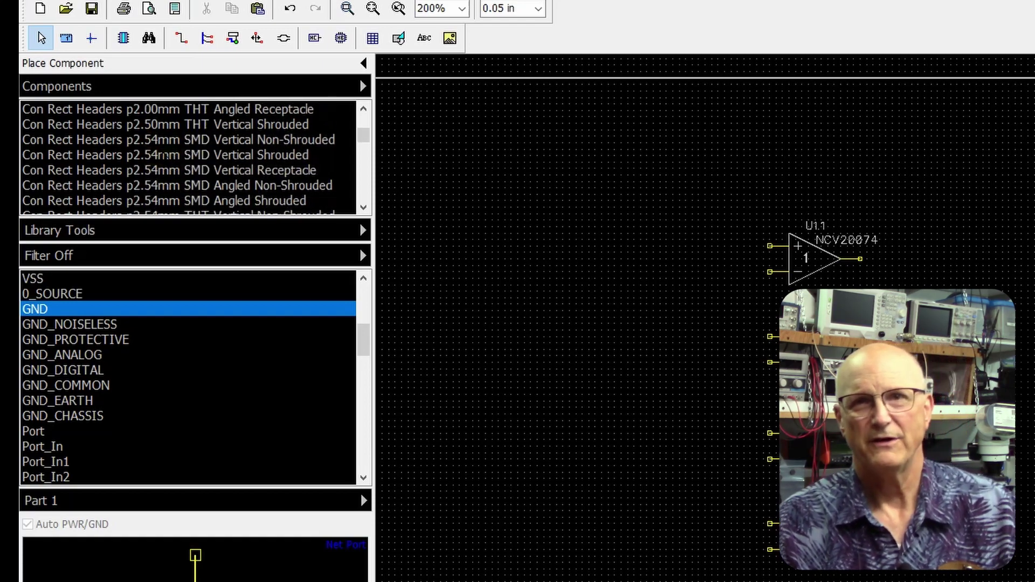
pyautogui.scroll(-2, 164, 155)
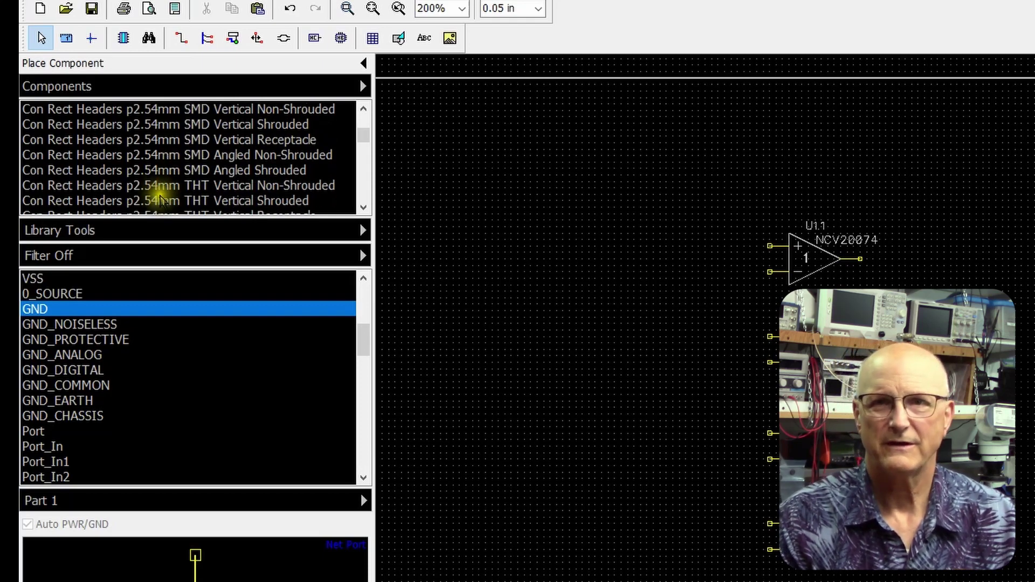
pyautogui.click(173, 186)
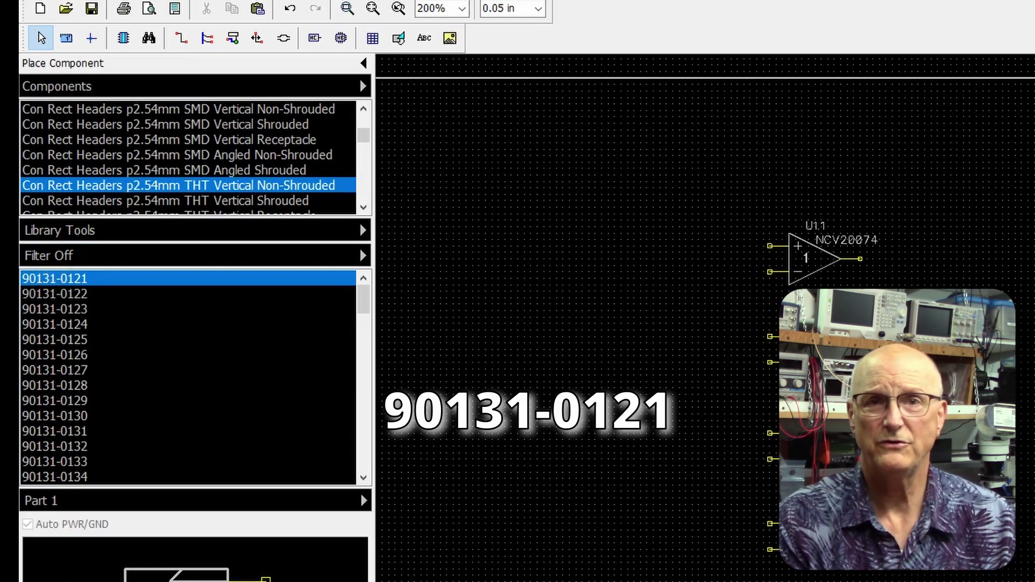
# Step: Place four 90131-0121 headers on the Input and Output Amplifiers sheet, three left of U1 and one right of U2
pyautogui.click(55, 278)
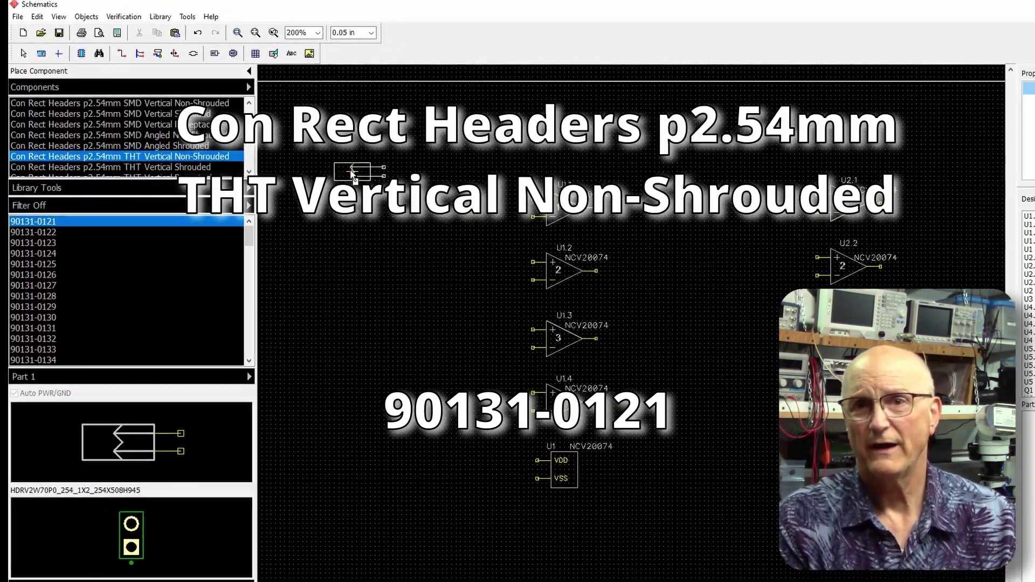
pyautogui.click(455, 197)
pyautogui.click(324, 208)
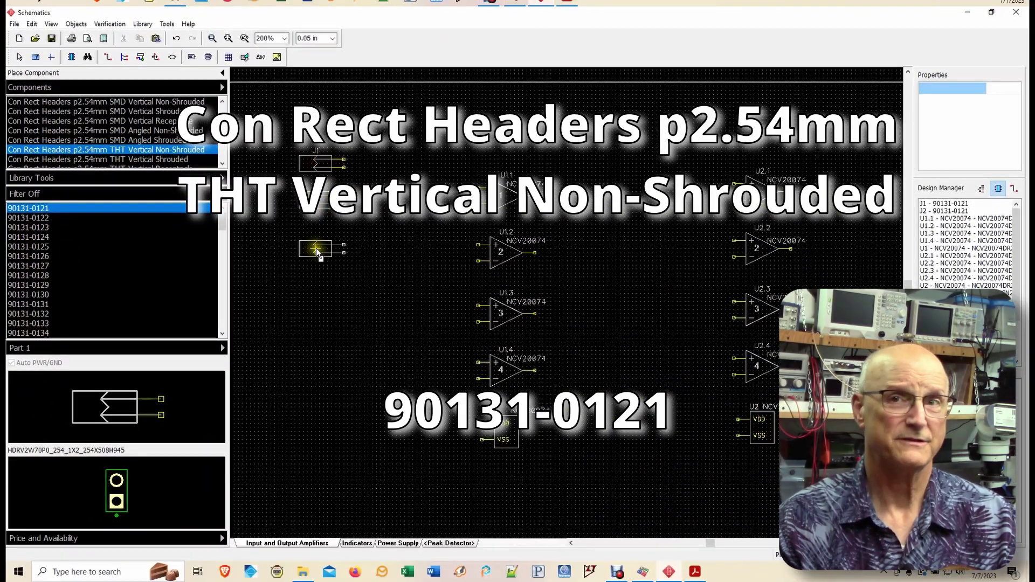
pyautogui.click(318, 251)
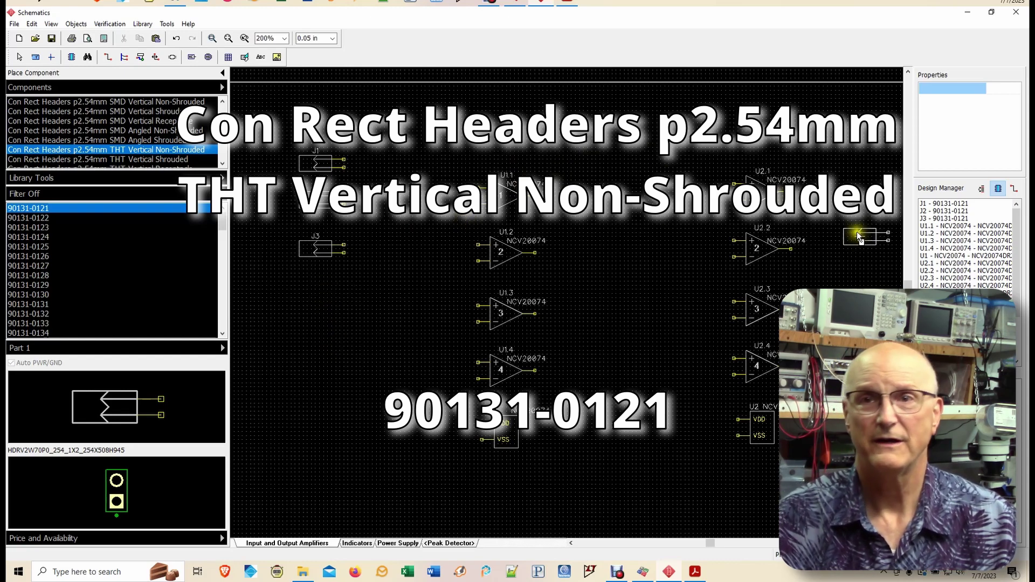
pyautogui.click(858, 235)
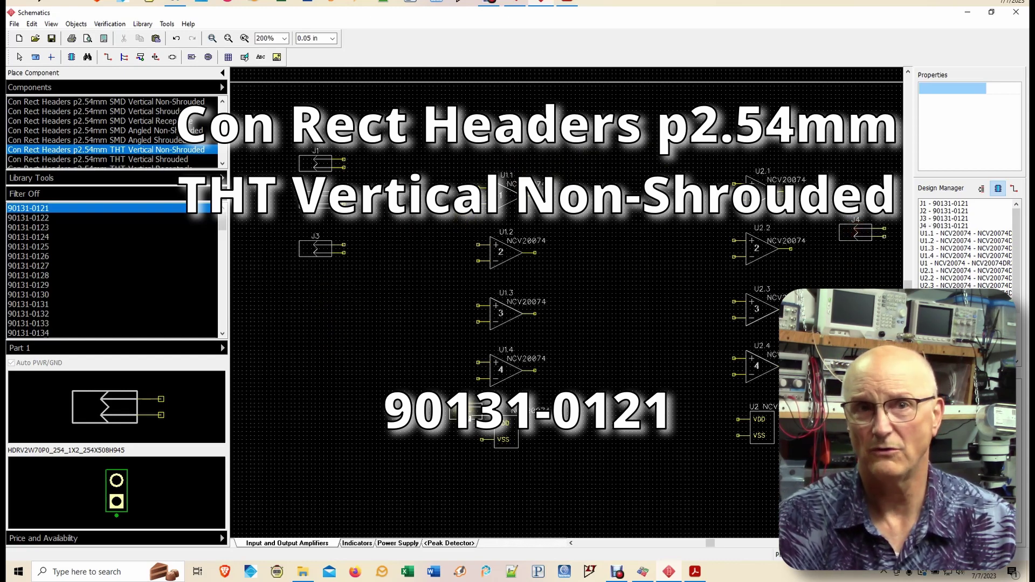
pyautogui.press('Escape')
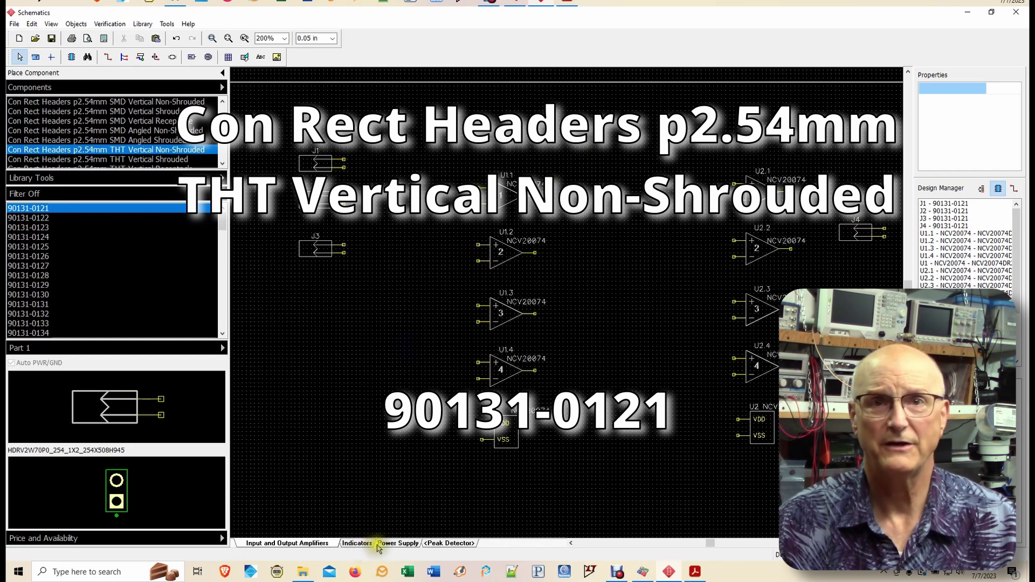
# Step: Place four 90131-0121 headers on the Power Supply sheet, one left of Q1 and three in a row above it
pyautogui.click(380, 544)
pyautogui.click(44, 208)
pyautogui.click(395, 253)
pyautogui.click(466, 211)
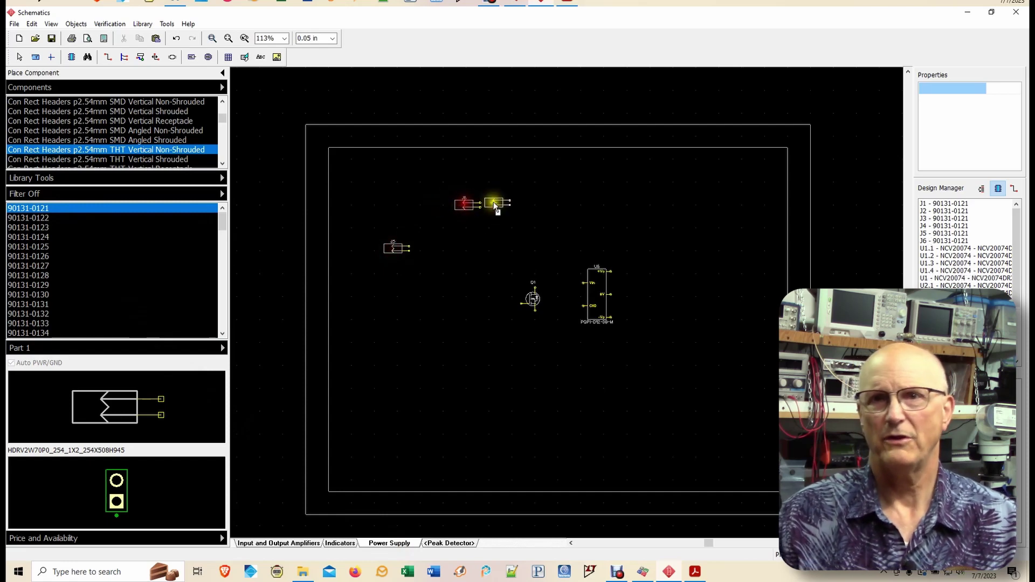
pyautogui.click(505, 211)
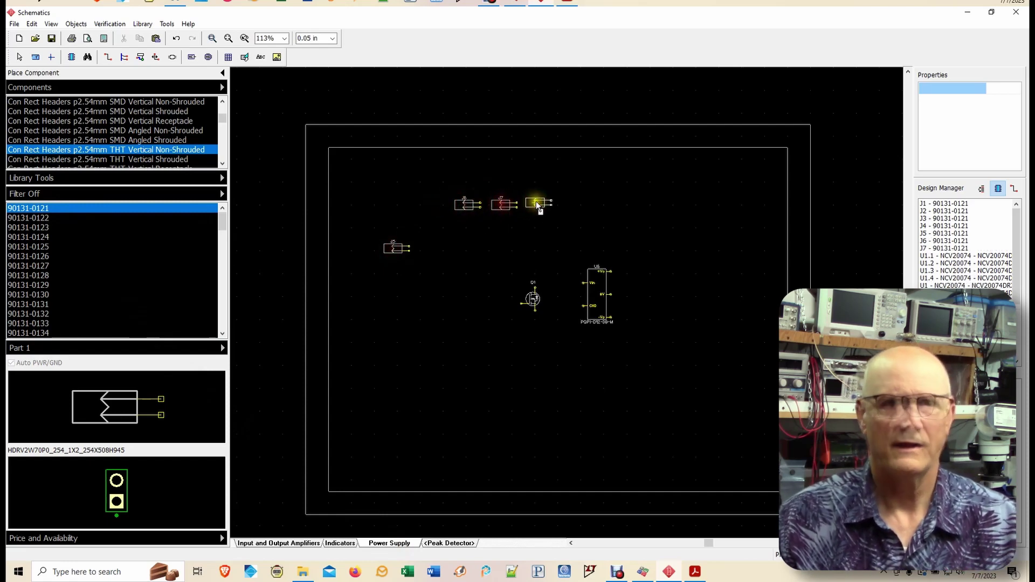
pyautogui.click(544, 211)
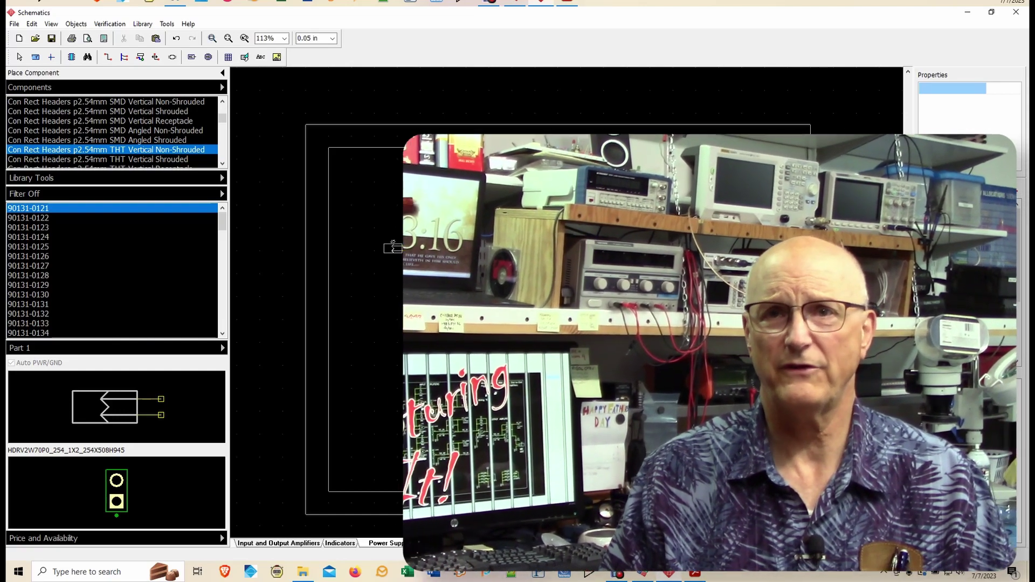
pyautogui.rightClick(423, 328)
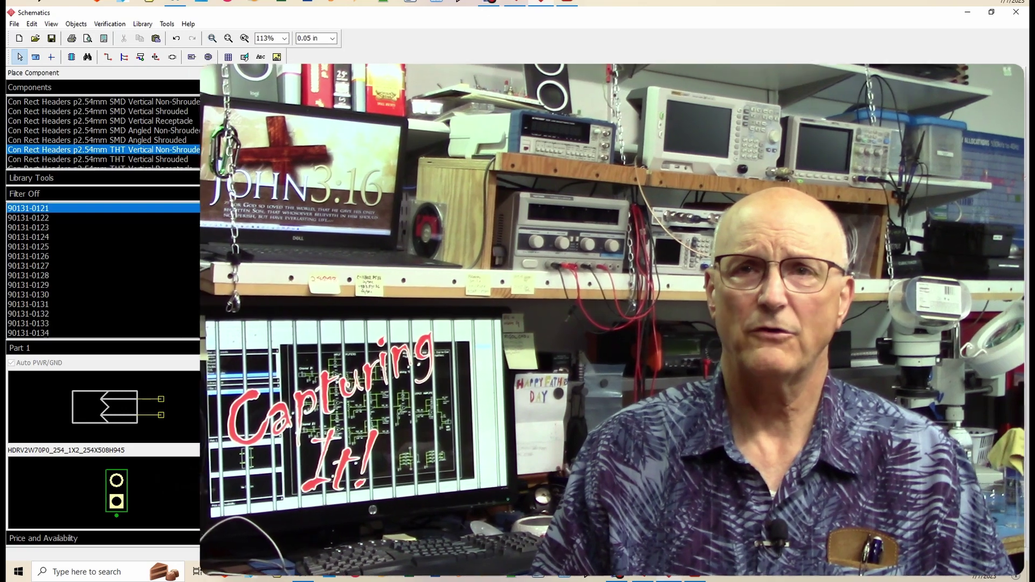
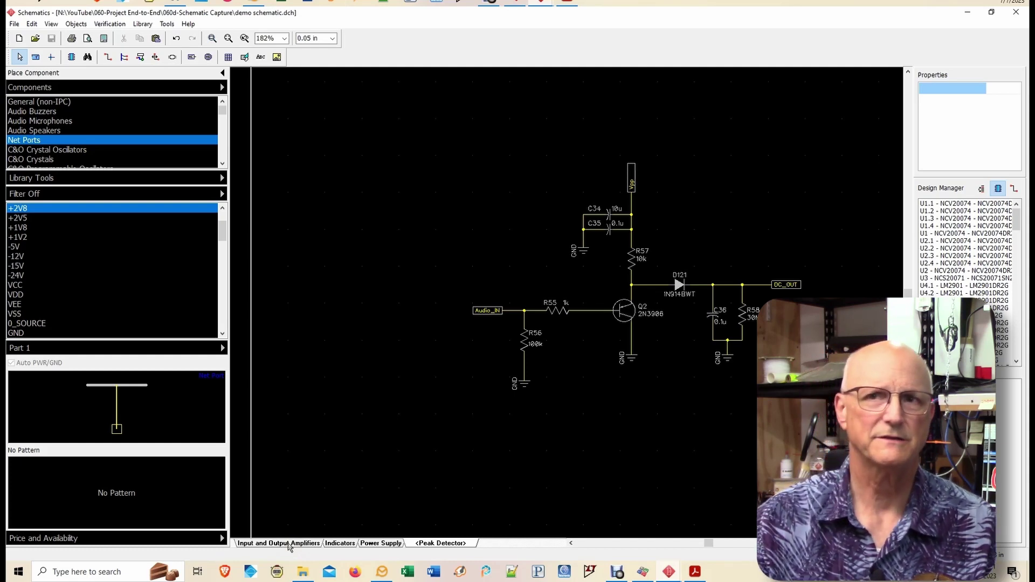
# Step: Open the Input and Output Amplifiers sheet and choose the Components library group
pyautogui.click(289, 545)
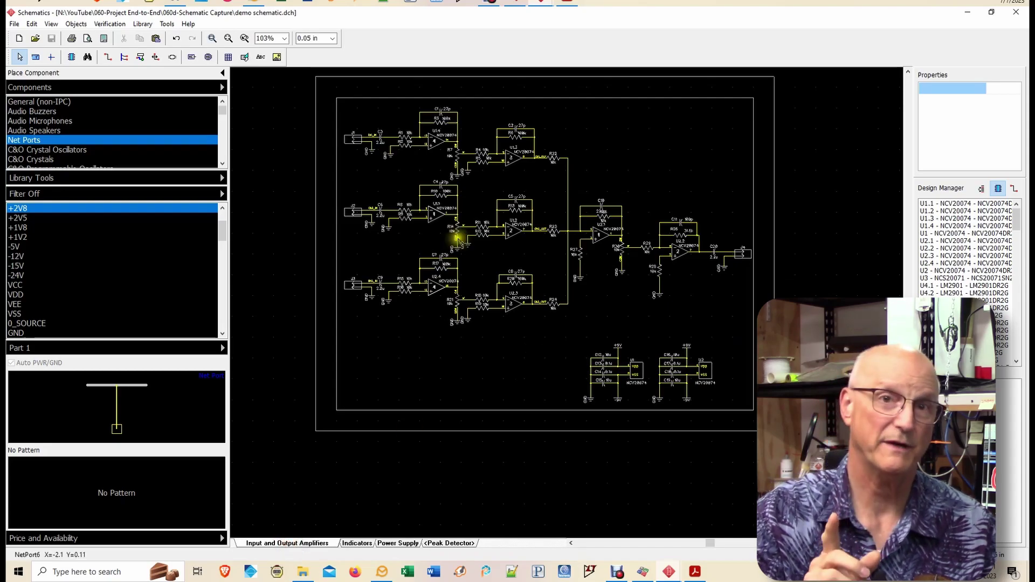
pyautogui.scroll(4, 456, 218)
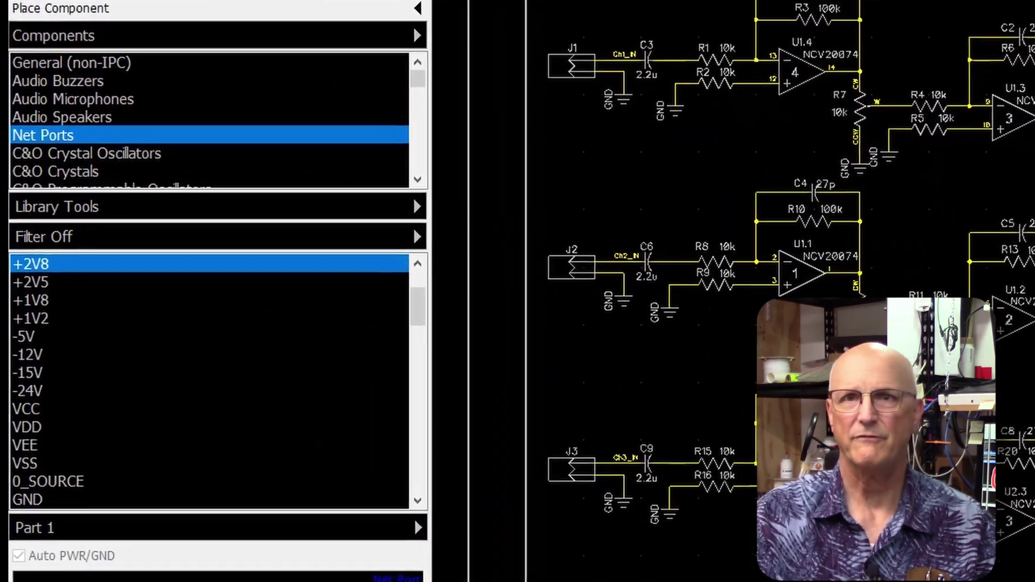
pyautogui.moveTo(972, 189); pyautogui.dragTo(927, 242, button='middle')
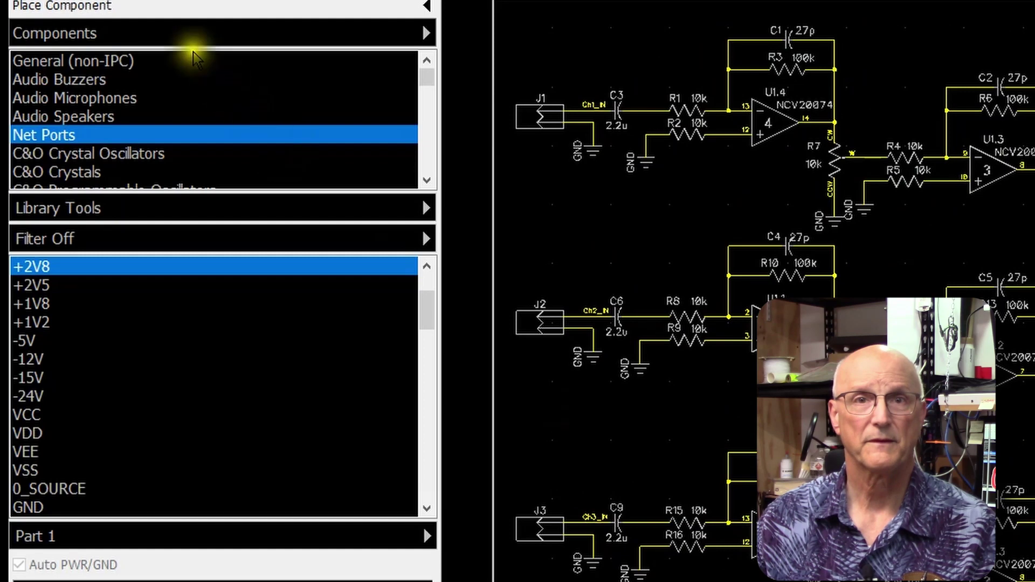
pyautogui.click(423, 32)
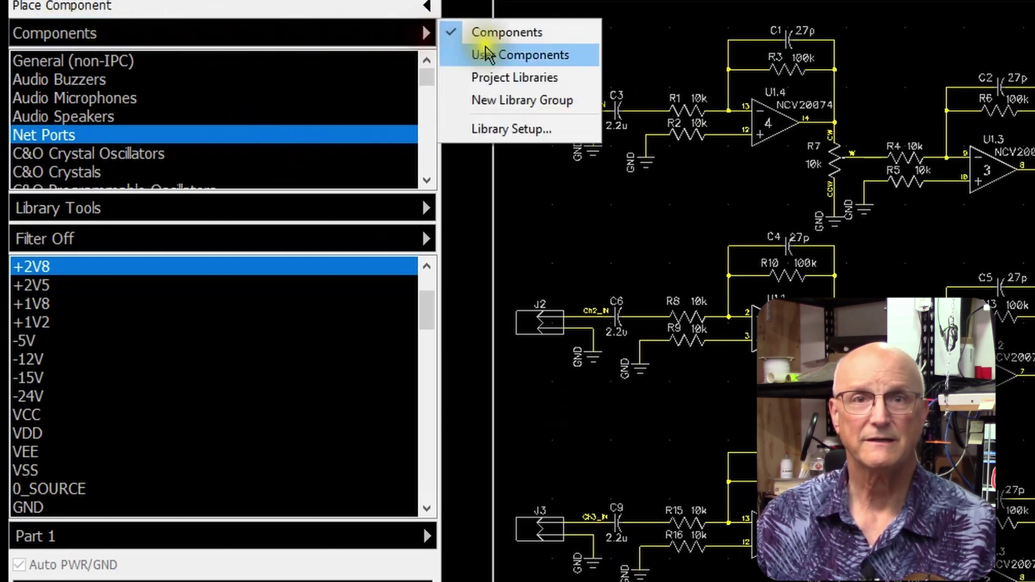
pyautogui.click(490, 33)
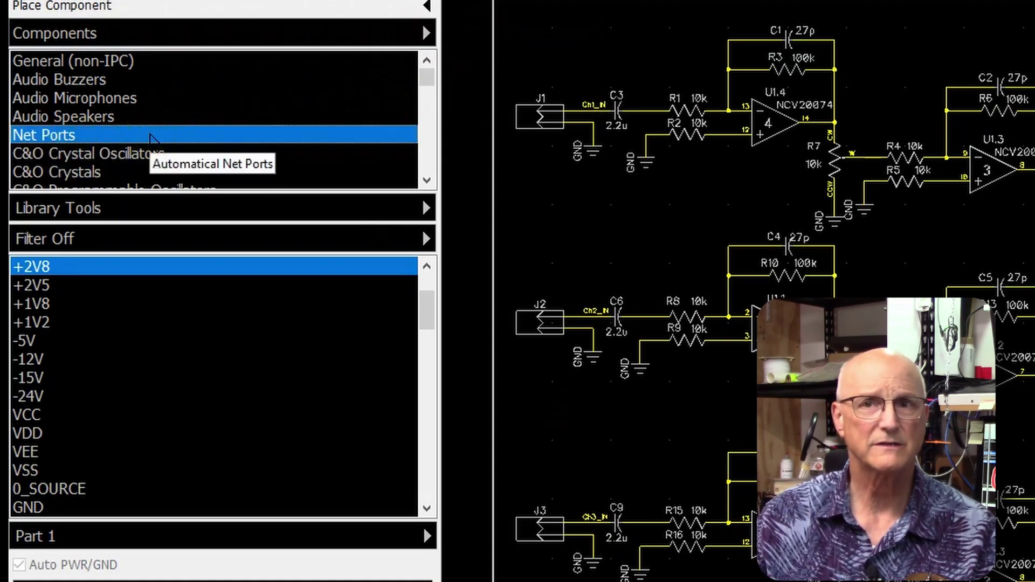
# Step: Examine the input, output, bidirectional and bus port symbols available in the Net Ports library
pyautogui.scroll(-10, 218, 310)
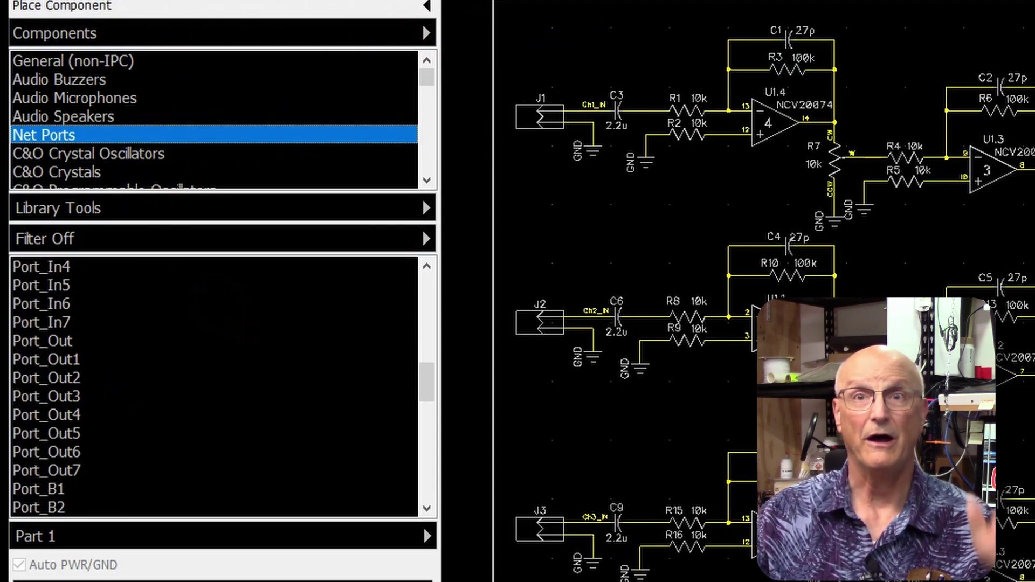
pyautogui.scroll(2, 219, 310)
pyautogui.scroll(-3, 219, 310)
pyautogui.scroll(-6, 224, 311)
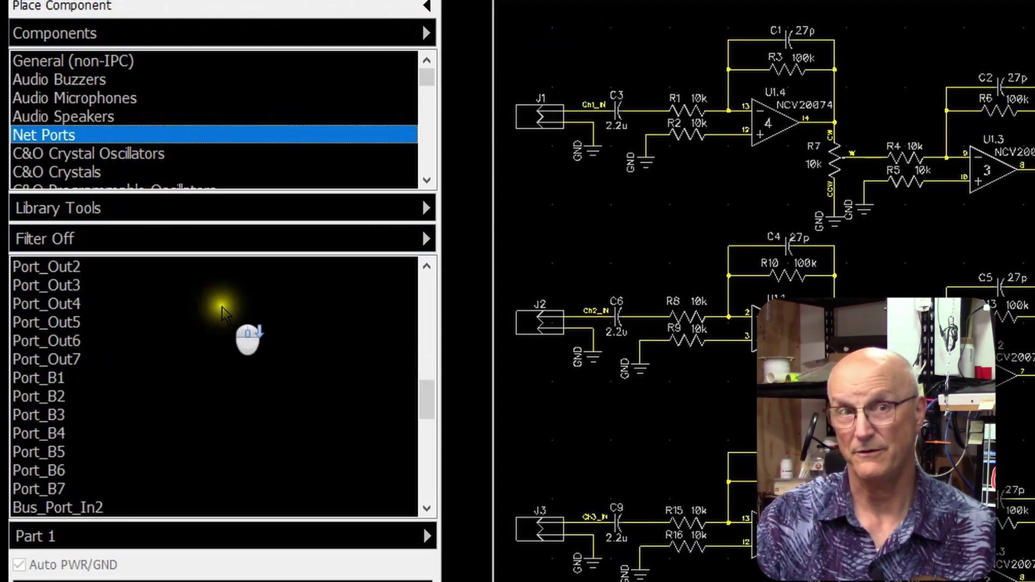
pyautogui.scroll(6, 231, 316)
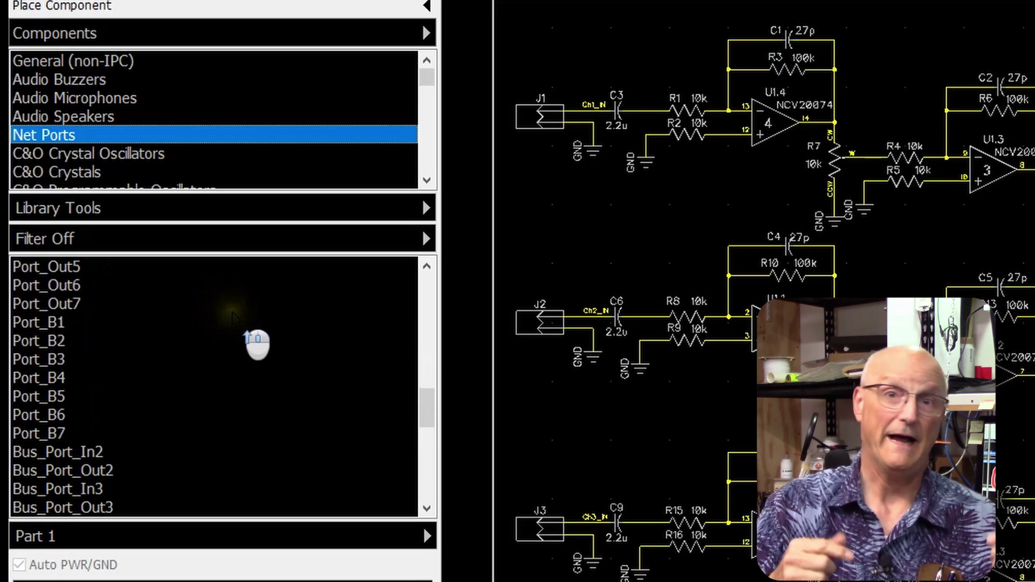
pyautogui.scroll(1, 258, 344)
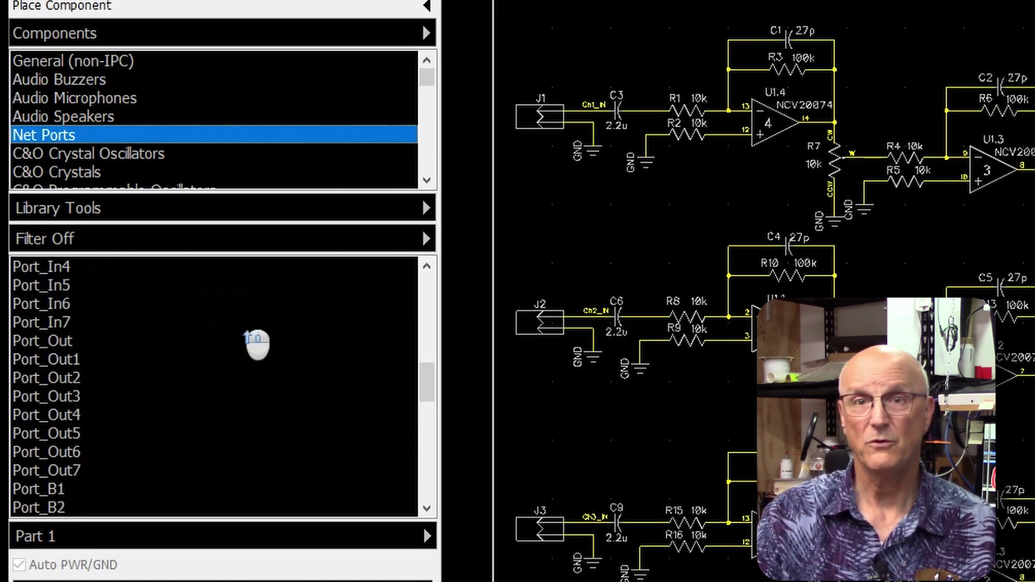
pyautogui.scroll(-3, 258, 344)
pyautogui.scroll(-5, 258, 344)
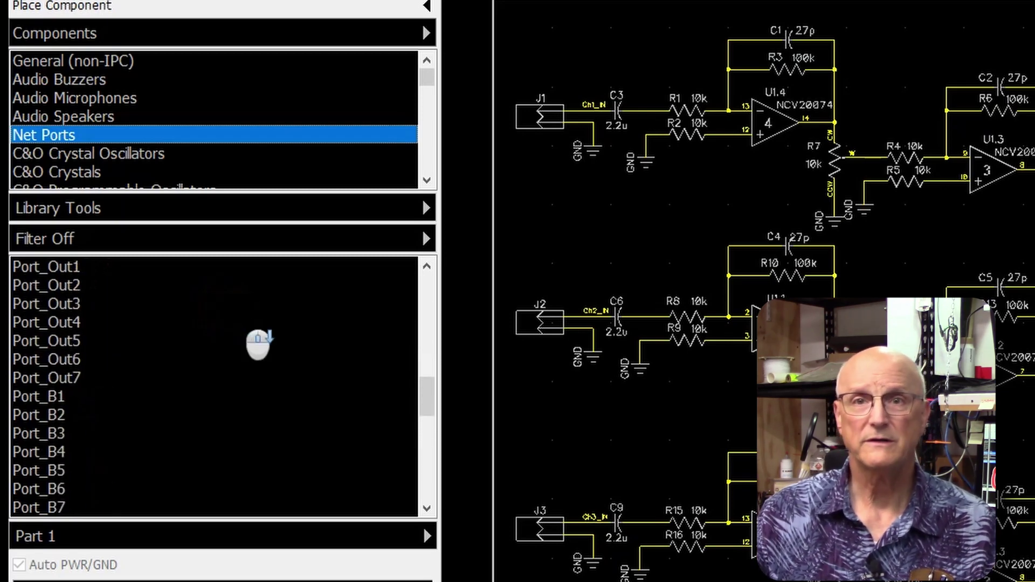
pyautogui.scroll(5, 257, 343)
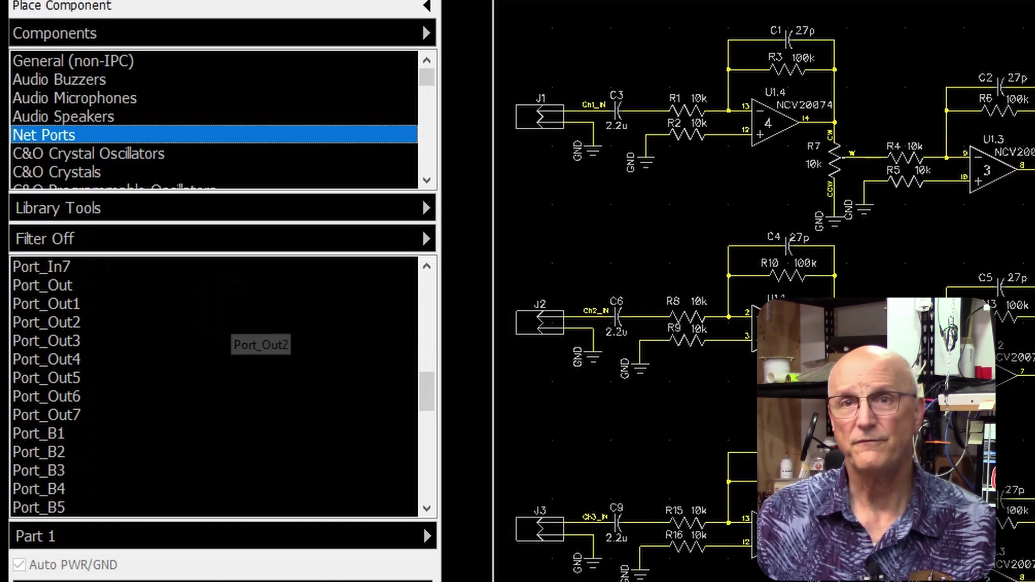
# Step: Place four Port_Out5 net ports, one near each of the outputs of U1.3, U1.2 and U2.3 and one above U2.2
pyautogui.click(47, 378)
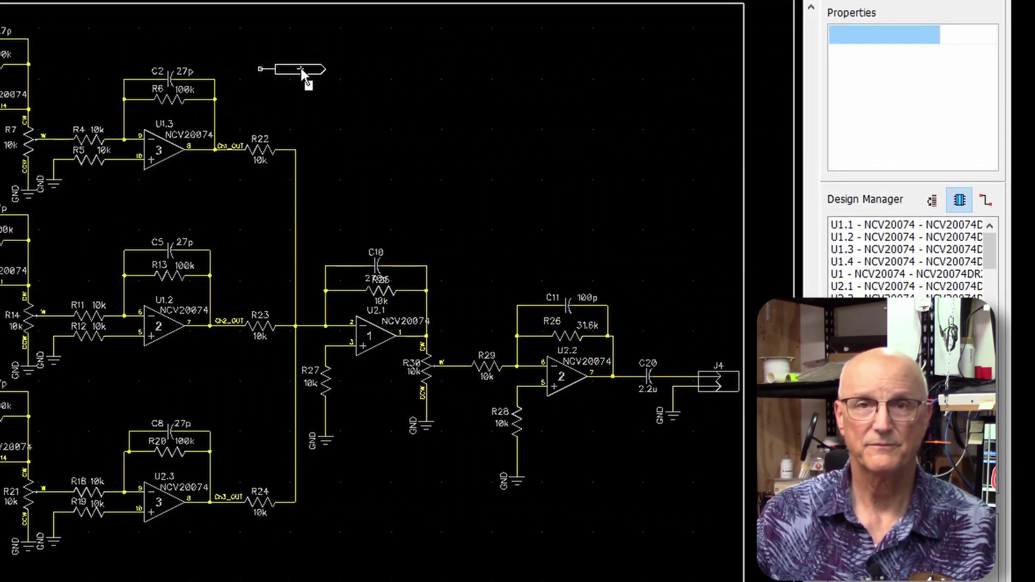
pyautogui.click(300, 68)
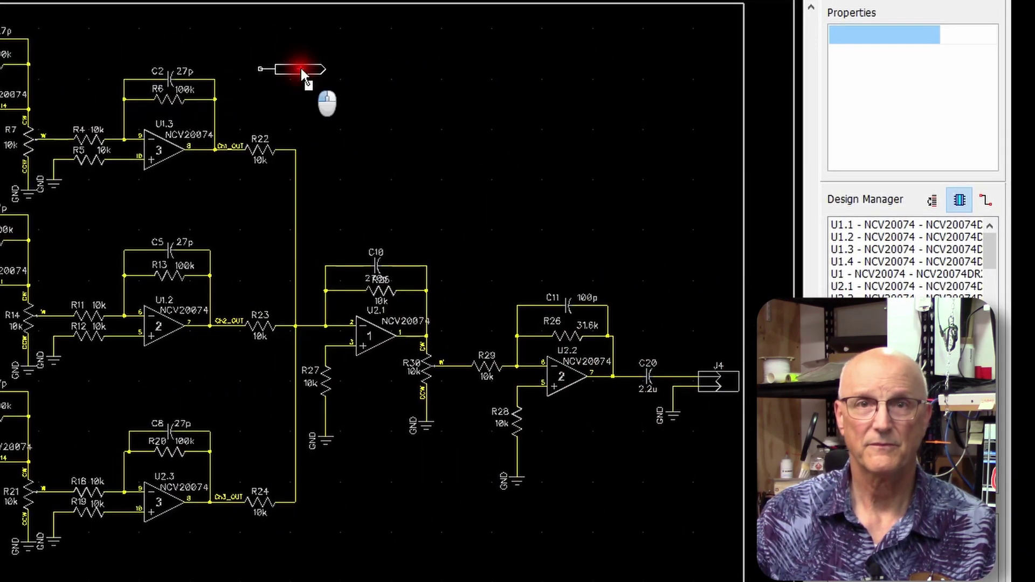
pyautogui.click(266, 223)
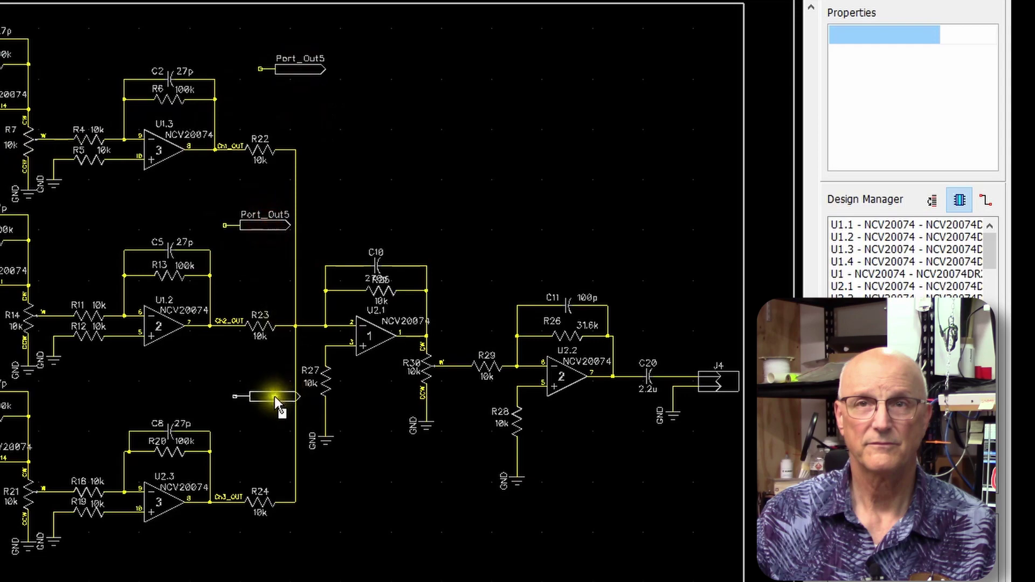
pyautogui.click(248, 396)
pyautogui.click(677, 249)
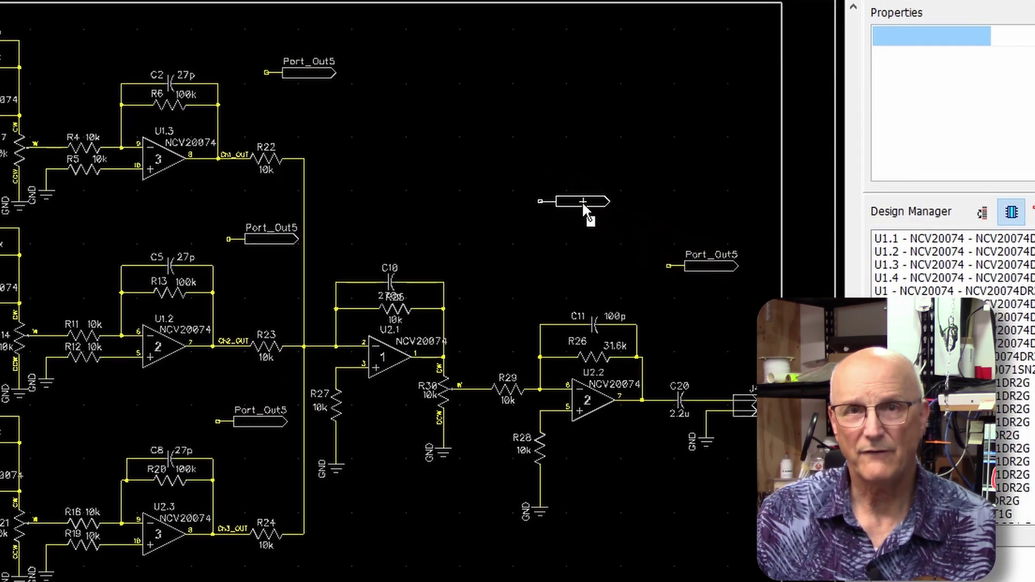
pyautogui.rightClick(582, 203)
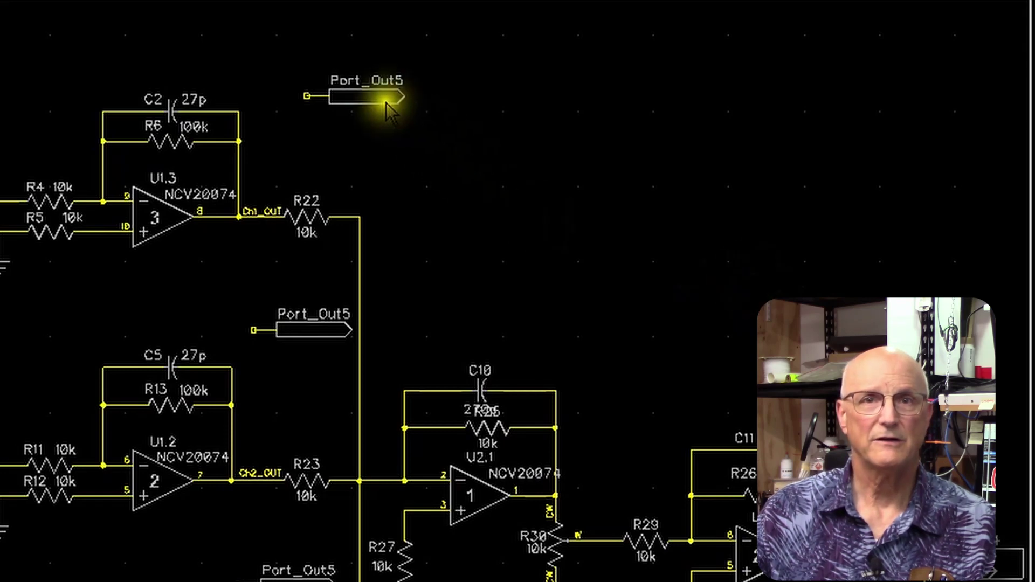
# Step: Rename the output ports near U1.3, U1.2 and U2.3 as Ch1_AUDIO, Ch2_AUDIO and Ch3_AUDIO respectively
pyautogui.rightClick(379, 102)
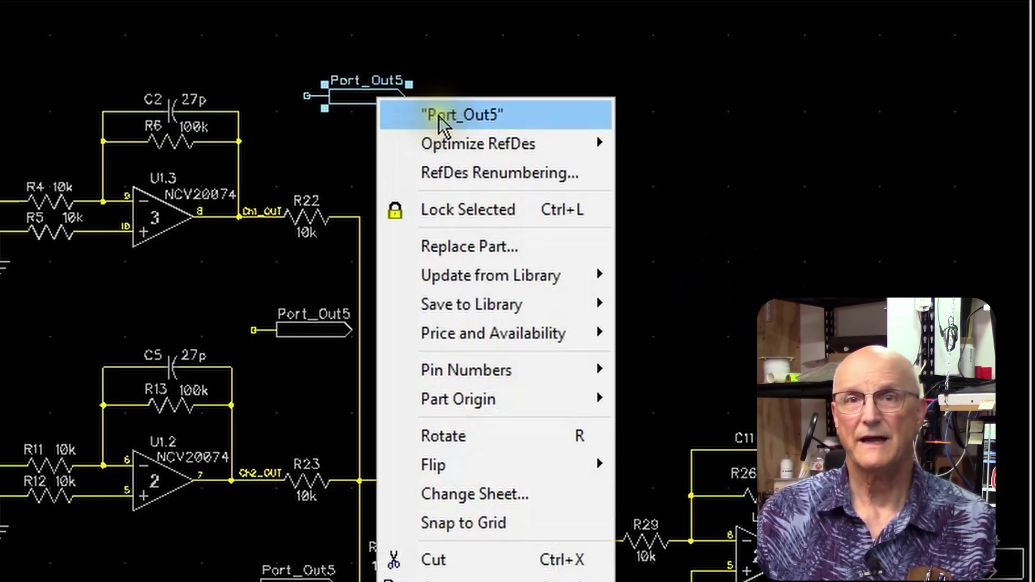
pyautogui.click(513, 118)
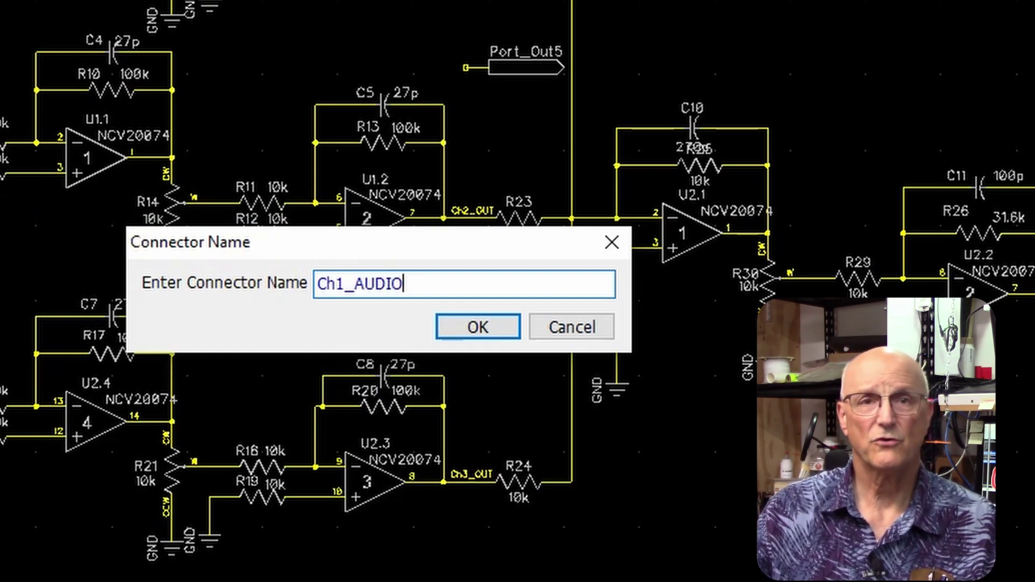
pyautogui.press('Return')
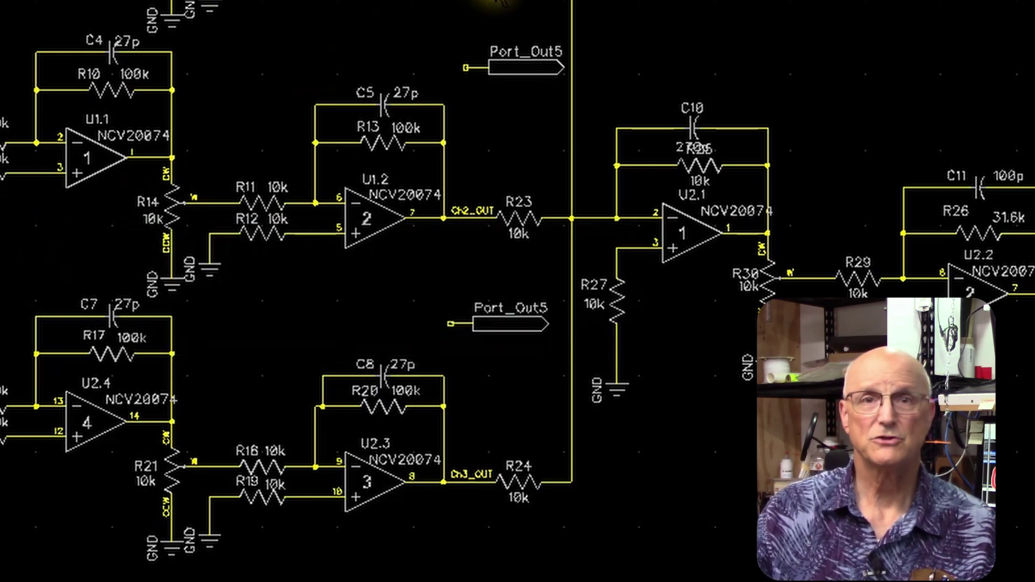
pyautogui.rightClick(493, 65)
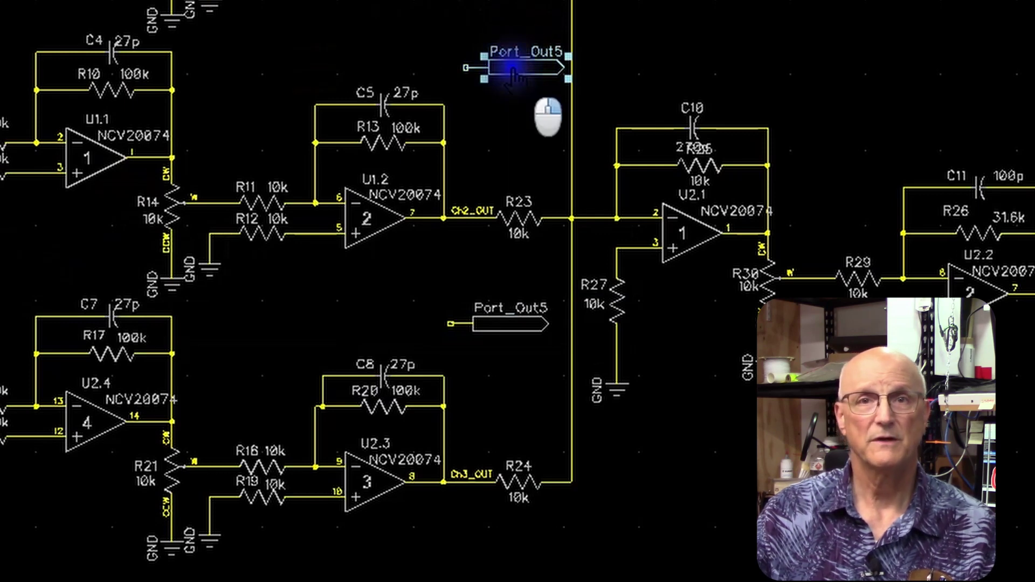
pyautogui.click(590, 89)
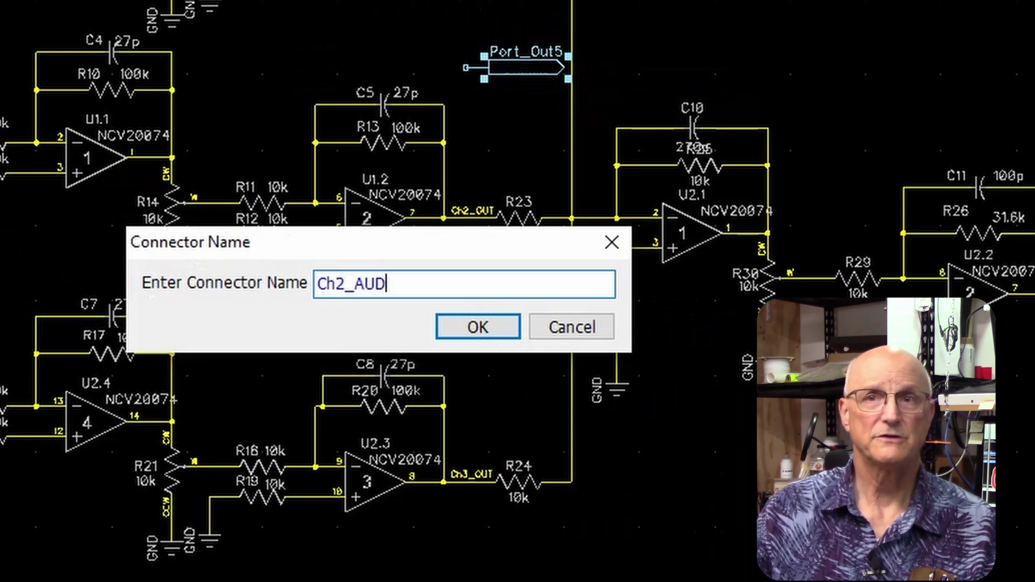
pyautogui.press('Return')
pyautogui.rightClick(486, 326)
pyautogui.click(550, 349)
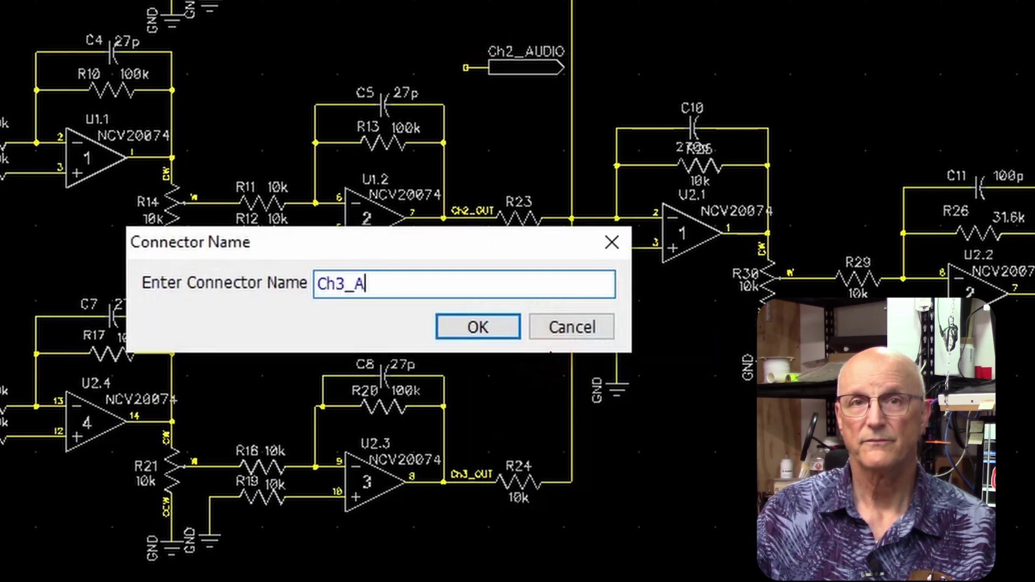
pyautogui.press('Return')
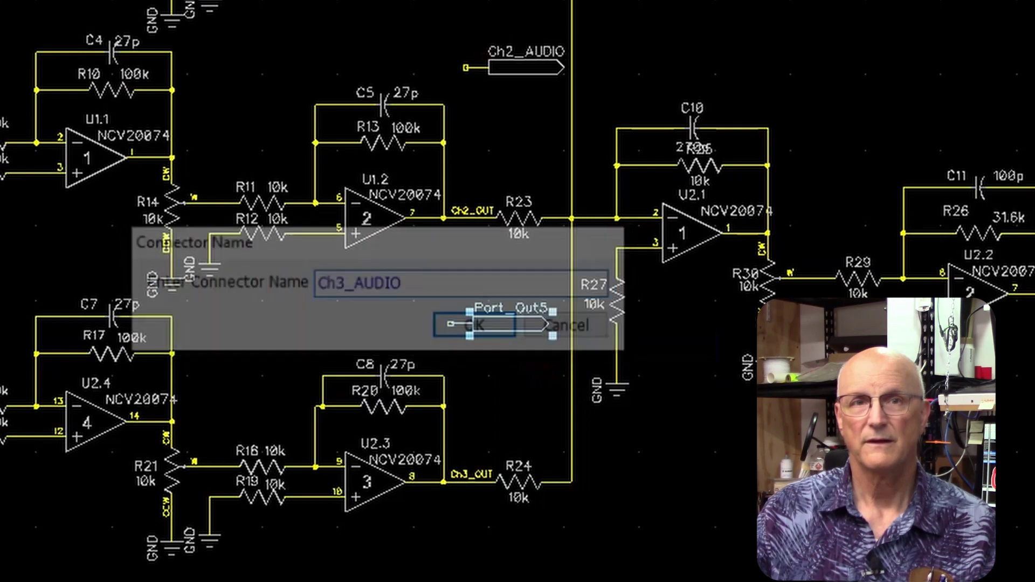
# Step: Move the Ch1_AUDIO, Ch2_AUDIO and Ch3_AUDIO ports beside the feedback loops of U1.3, U1.2 and U2.3 and wire each to its amplifier's output
pyautogui.moveTo(384, 1); pyautogui.dragTo(238, 67)
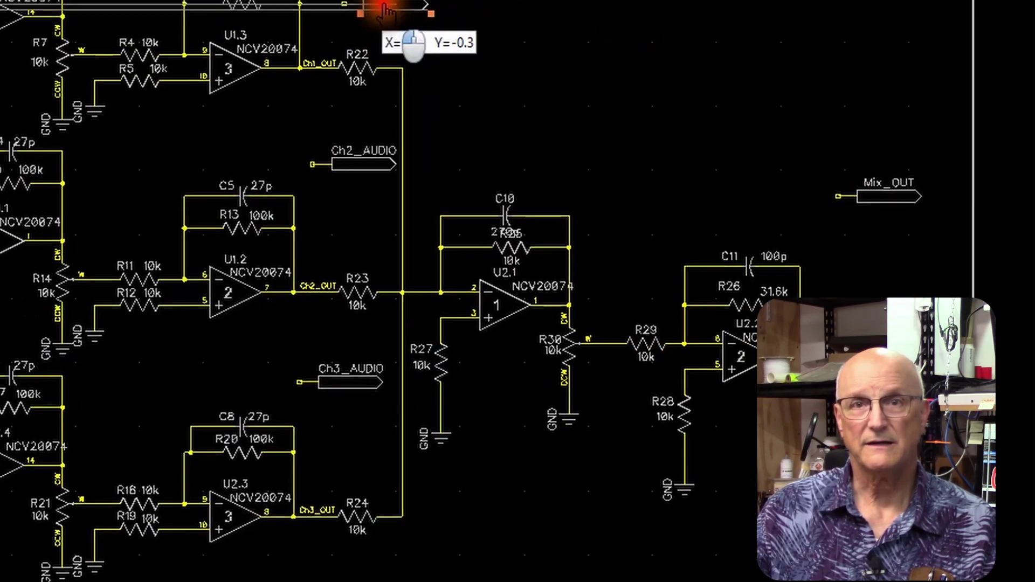
pyautogui.click(205, 69)
pyautogui.click(193, 69)
pyautogui.moveTo(352, 164); pyautogui.dragTo(345, 190)
pyautogui.moveTo(234, 256); pyautogui.dragTo(239, 261)
pyautogui.click(204, 261)
pyautogui.click(187, 260)
pyautogui.moveTo(236, 424); pyautogui.dragTo(249, 459)
pyautogui.click(205, 458)
pyautogui.click(189, 461)
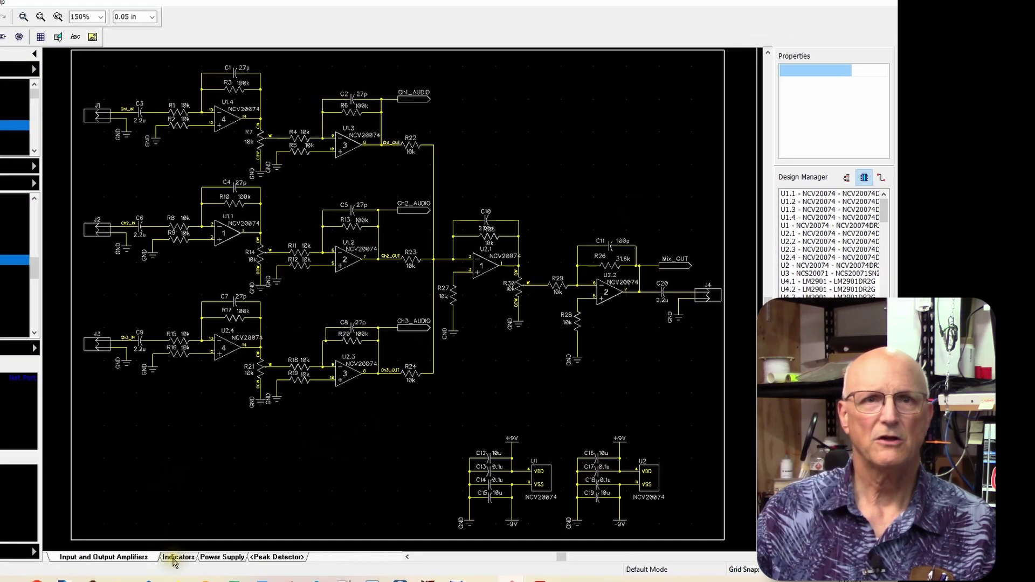
# Step: Place four Port_In5 net ports on the Indicators sheet, one by each Audio_IN of Block1, Block2 and Block3 and one level with R39
pyautogui.click(156, 576)
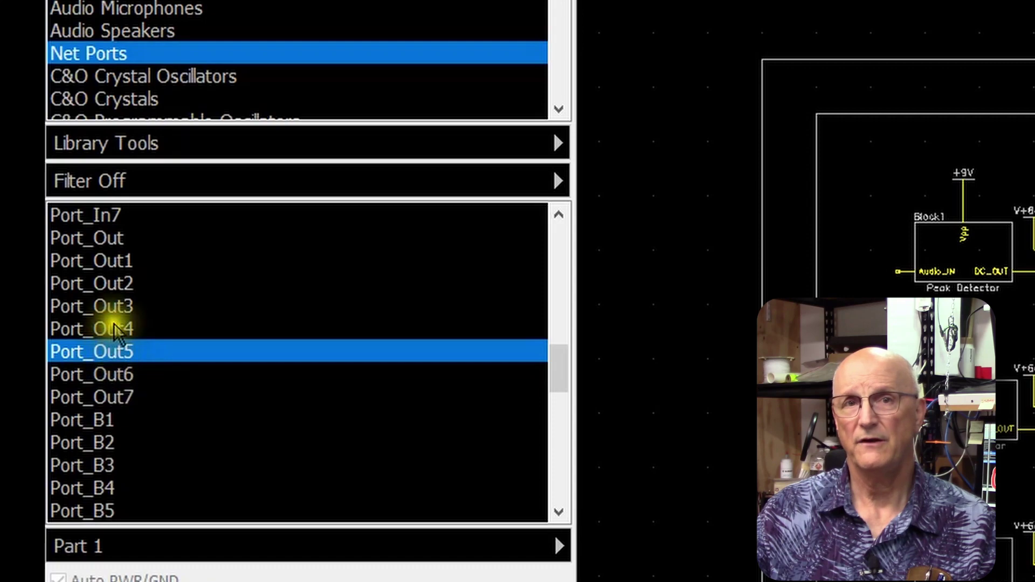
pyautogui.scroll(3, 151, 405)
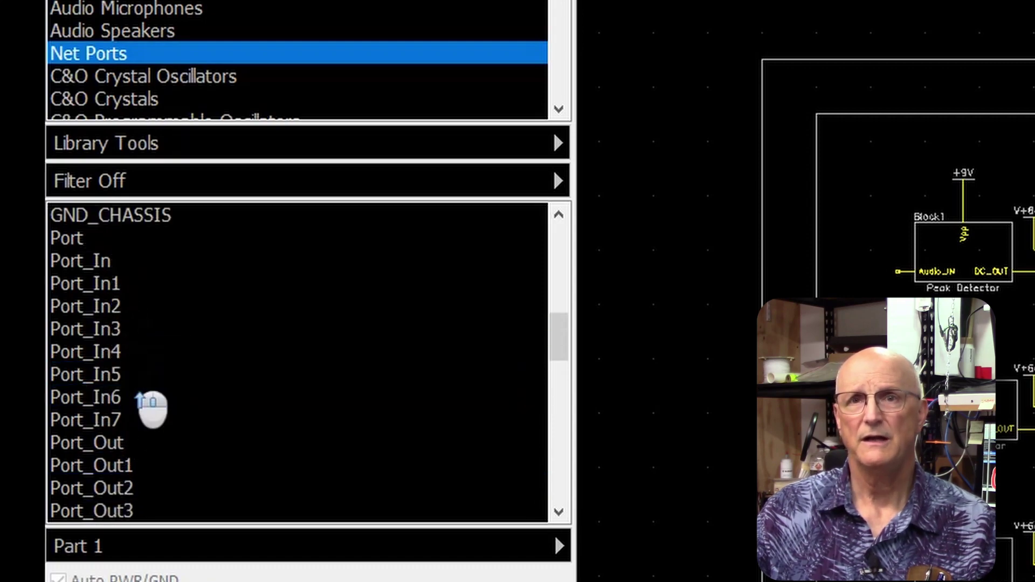
pyautogui.click(102, 374)
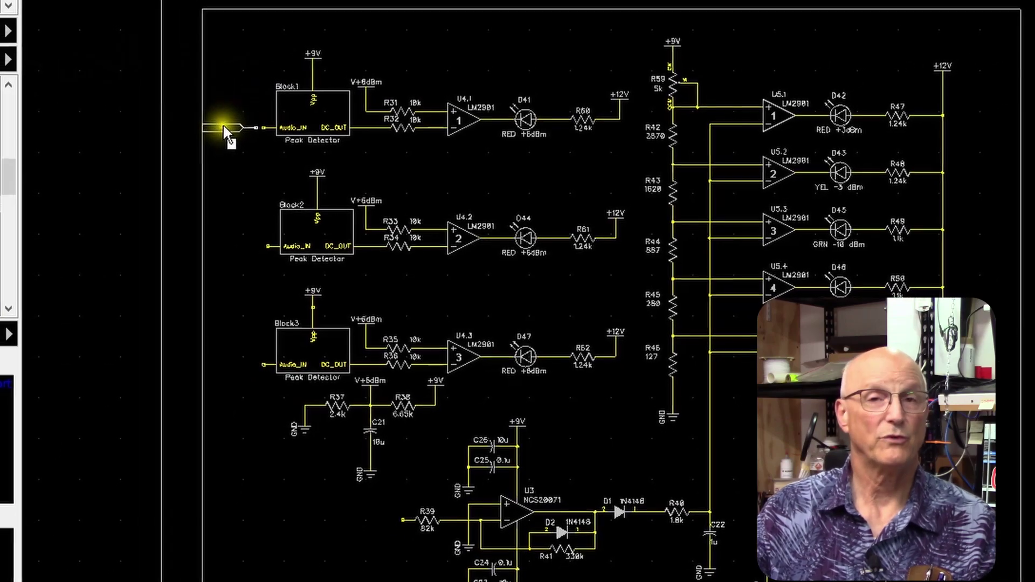
pyautogui.click(224, 129)
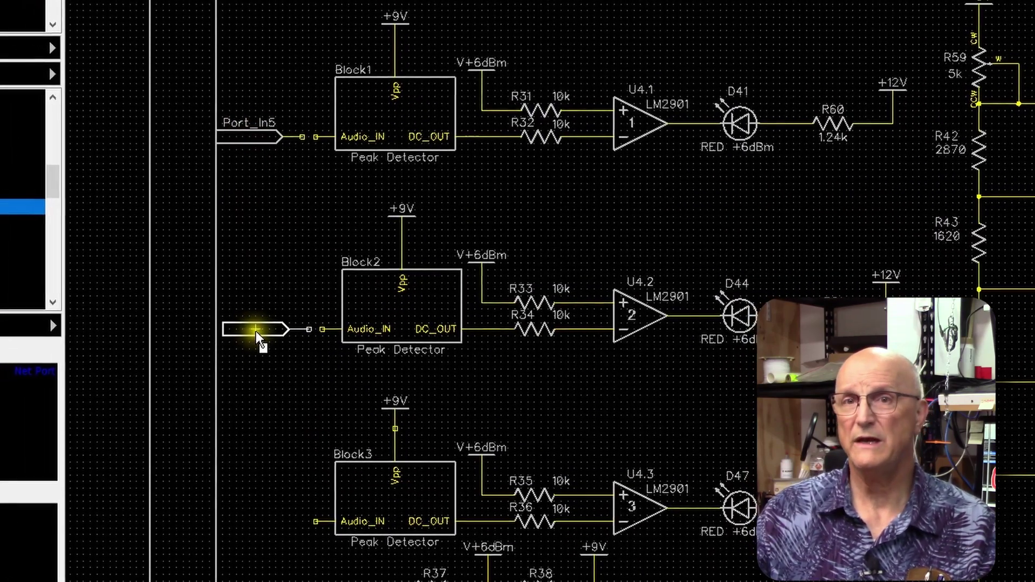
pyautogui.click(260, 327)
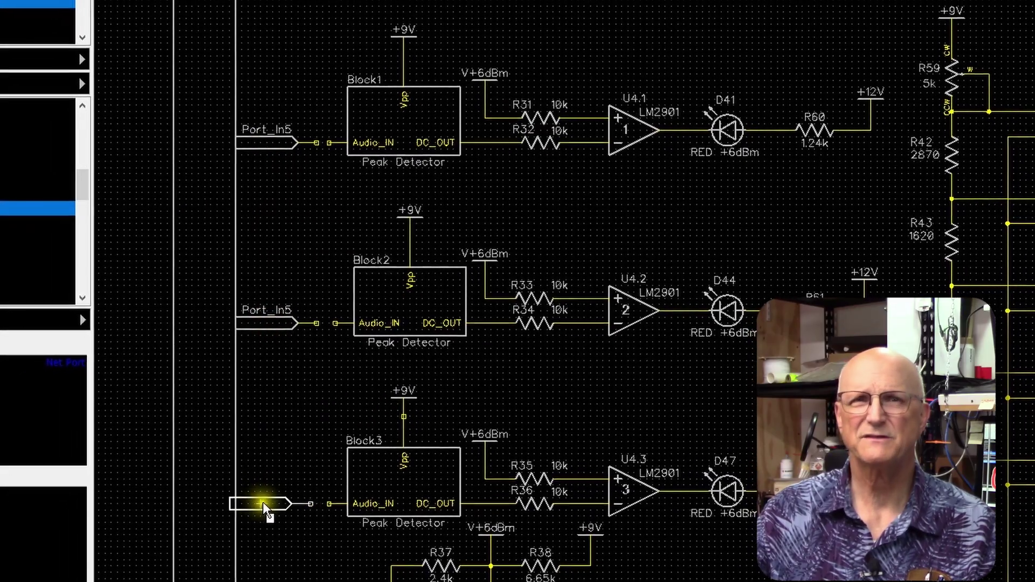
pyautogui.click(261, 513)
pyautogui.scroll(-6, 281, 483)
pyautogui.scroll(5, 325, 546)
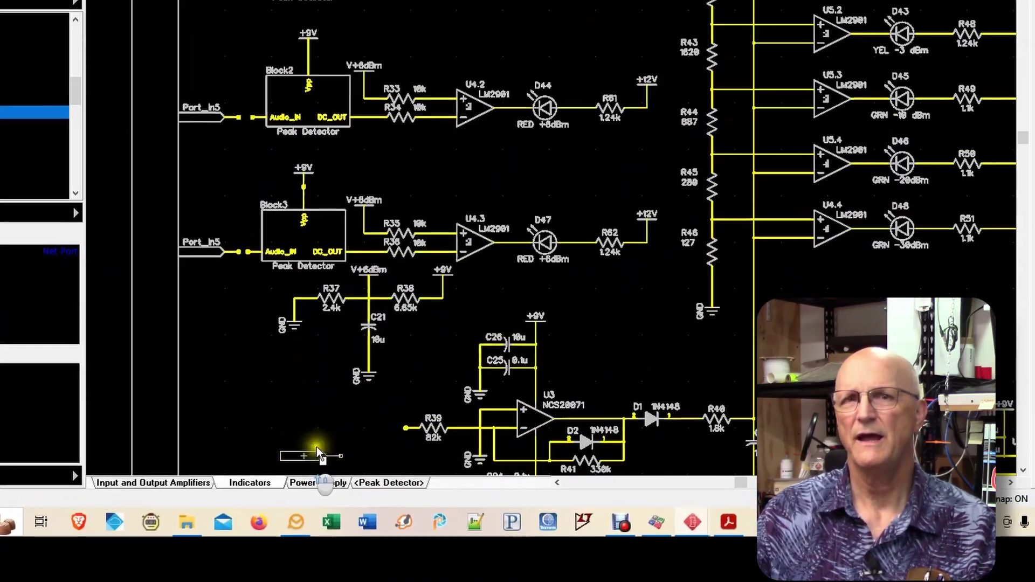
pyautogui.scroll(4, 217, 429)
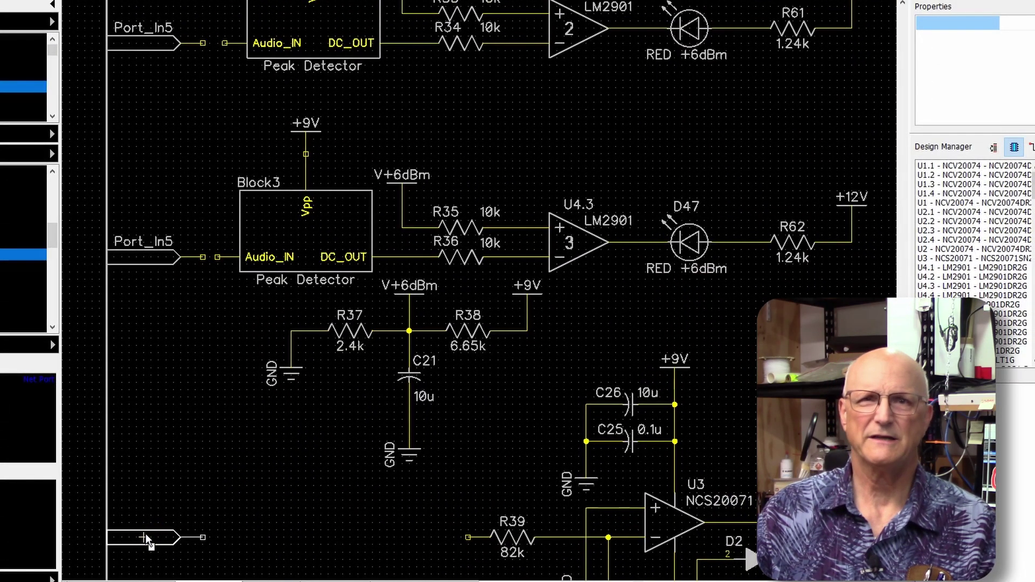
pyautogui.click(145, 535)
pyautogui.rightClick(146, 535)
# Step: Rename the input ports at Block1, Block2 and Block3 as Ch1_AUDIO, Ch2_AUDIO and Ch3_AUDIO respectively
pyautogui.scroll(-3, 155, 499)
pyautogui.rightClick(311, 203)
pyautogui.click(333, 211)
pyautogui.write('Ch1_AUDIO')
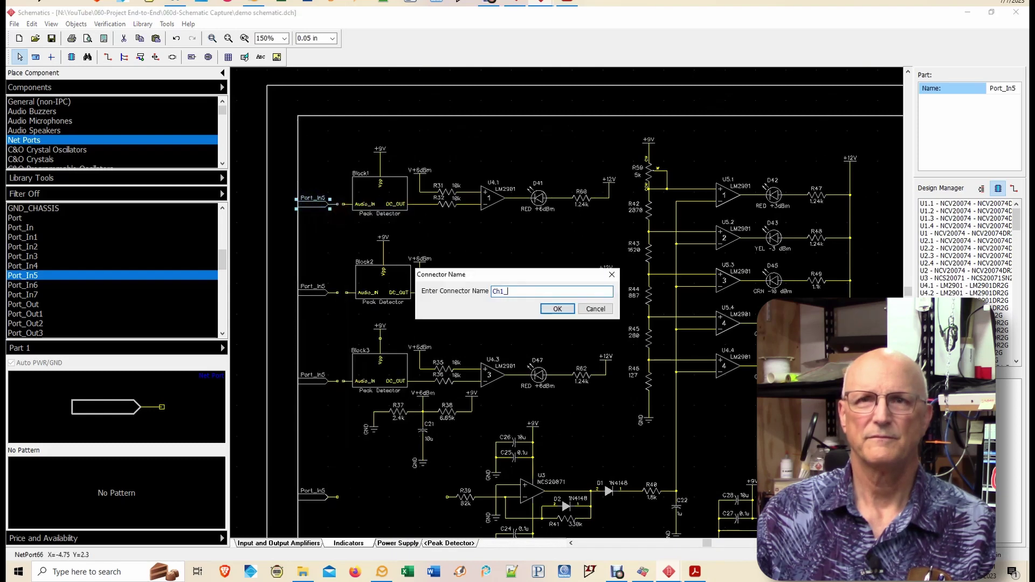
pyautogui.press('Return')
pyautogui.rightClick(311, 292)
pyautogui.click(333, 299)
pyautogui.write('Ch2_AUDIO')
pyautogui.press('Return')
pyautogui.rightClick(310, 383)
pyautogui.click(337, 376)
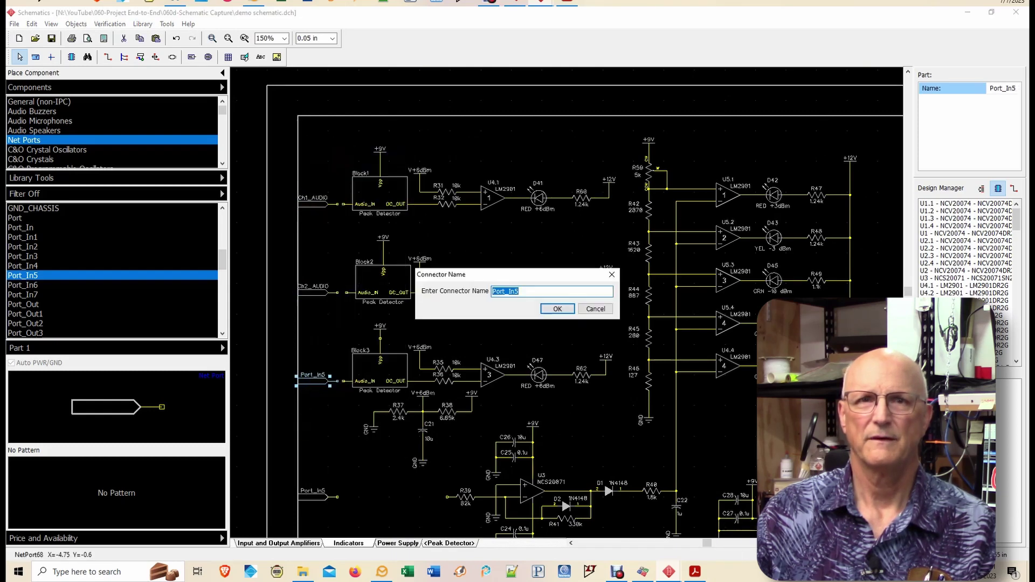
pyautogui.write('Ch3_AUDIO')
pyautogui.press('Return')
# Step: Rename the input port level with R39 as Mix_OUT and wire it to R39's open end
pyautogui.rightClick(313, 497)
pyautogui.click(324, 322)
pyautogui.write('Mix_OUT')
pyautogui.press('Return')
pyautogui.press('w')
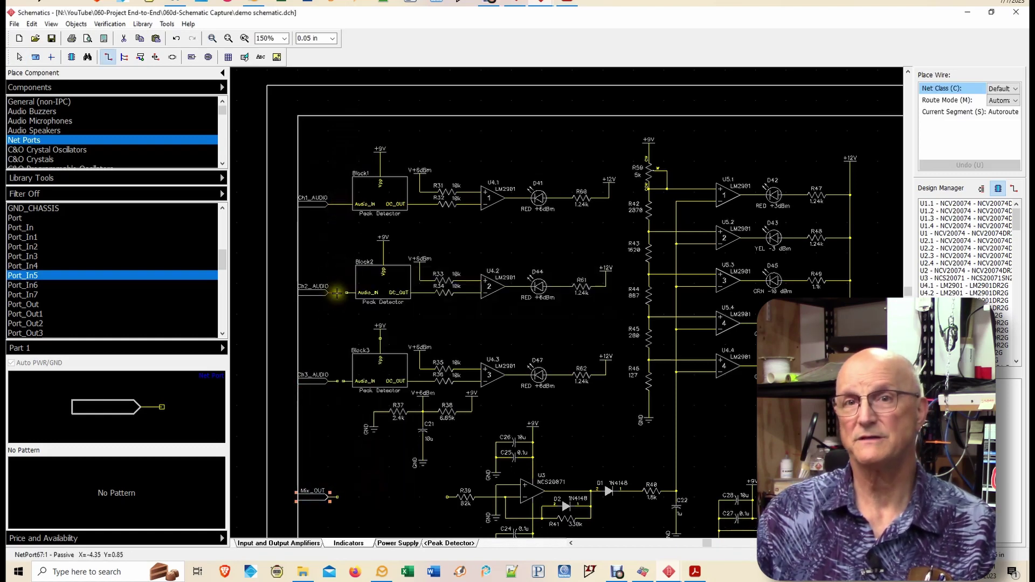
pyautogui.click(330, 496)
pyautogui.click(440, 496)
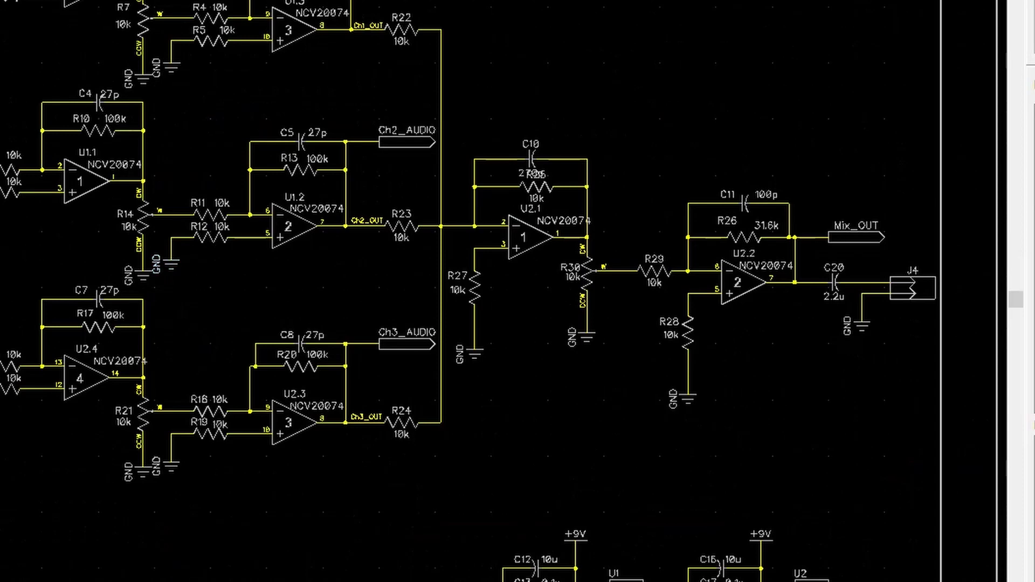
# Step: Disconnect the wires from op-amp U2.1 on the amplifier sheet and move the symbol into the empty area below its circuit
pyautogui.scroll(2, 587, 397)
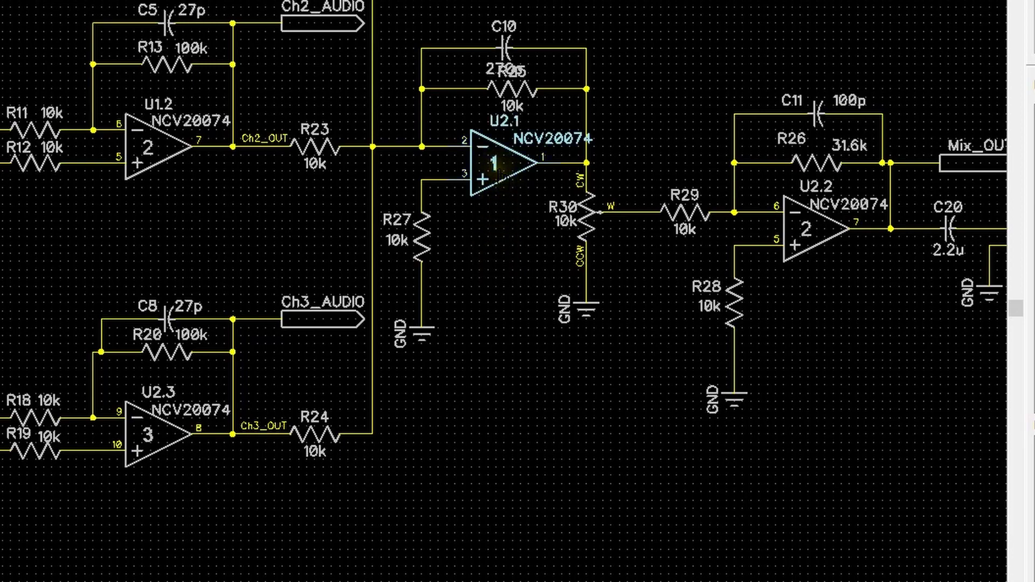
pyautogui.click(500, 175)
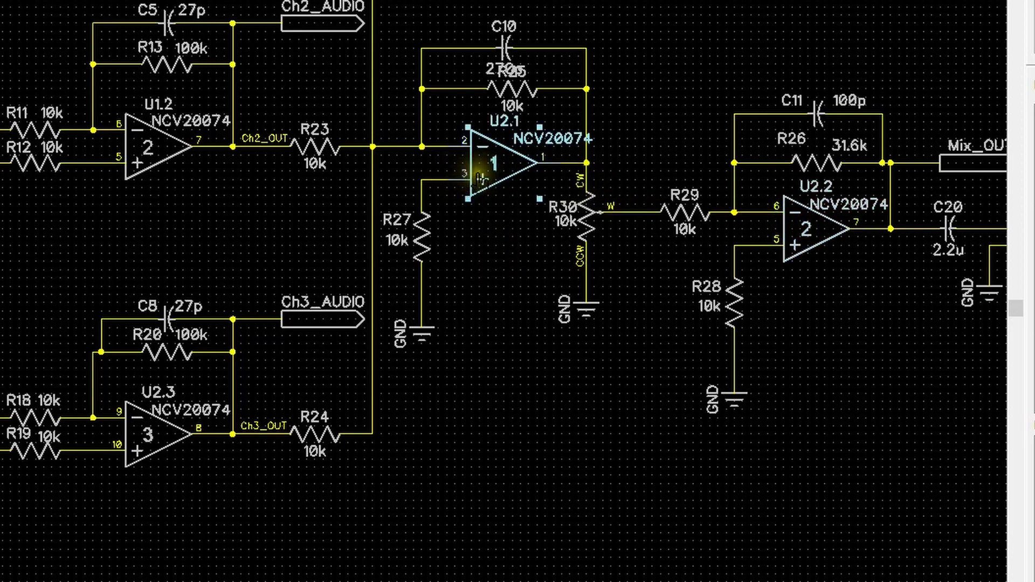
pyautogui.rightClick(480, 180)
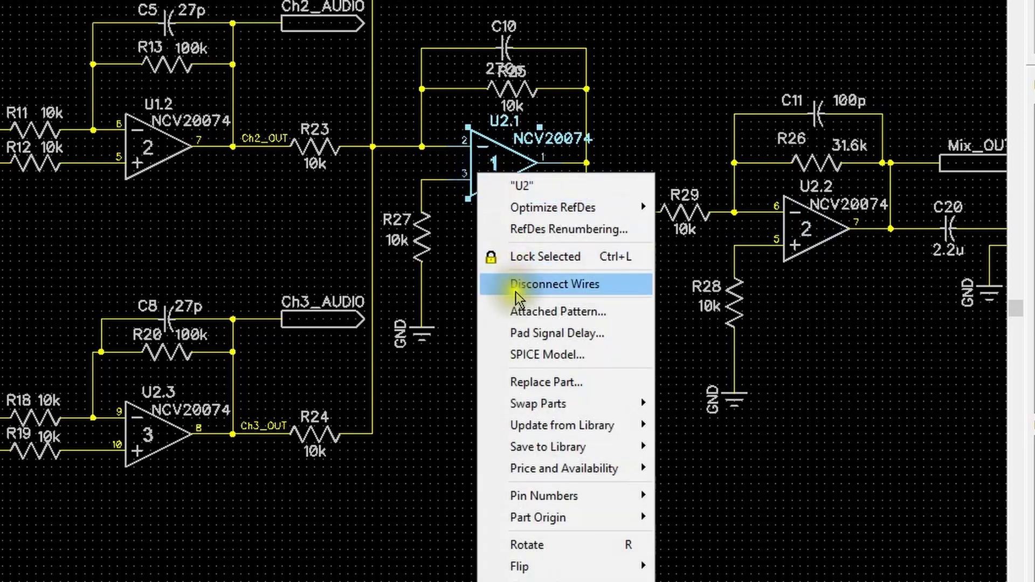
pyautogui.click(575, 287)
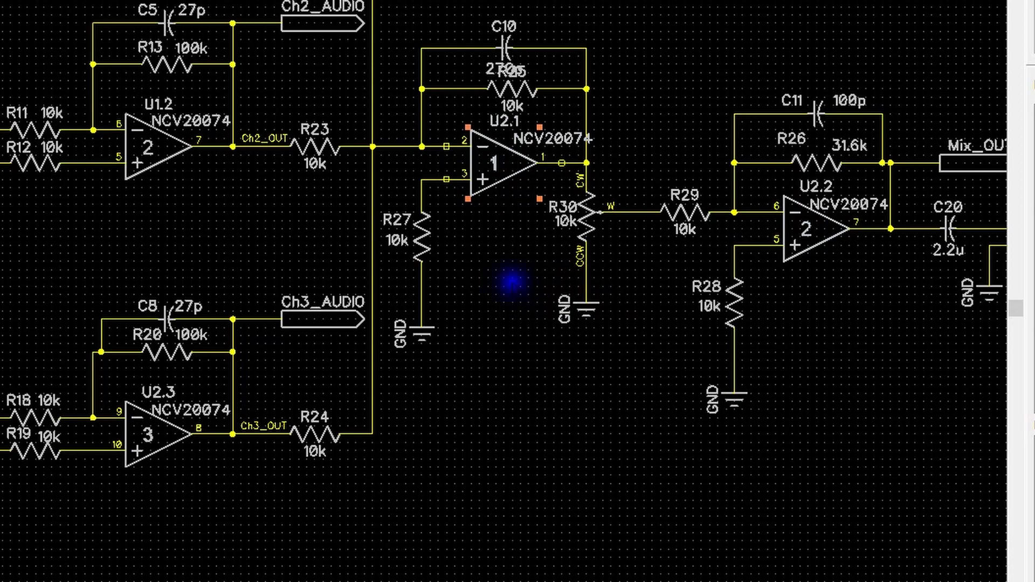
pyautogui.moveTo(493, 165); pyautogui.dragTo(551, 469)
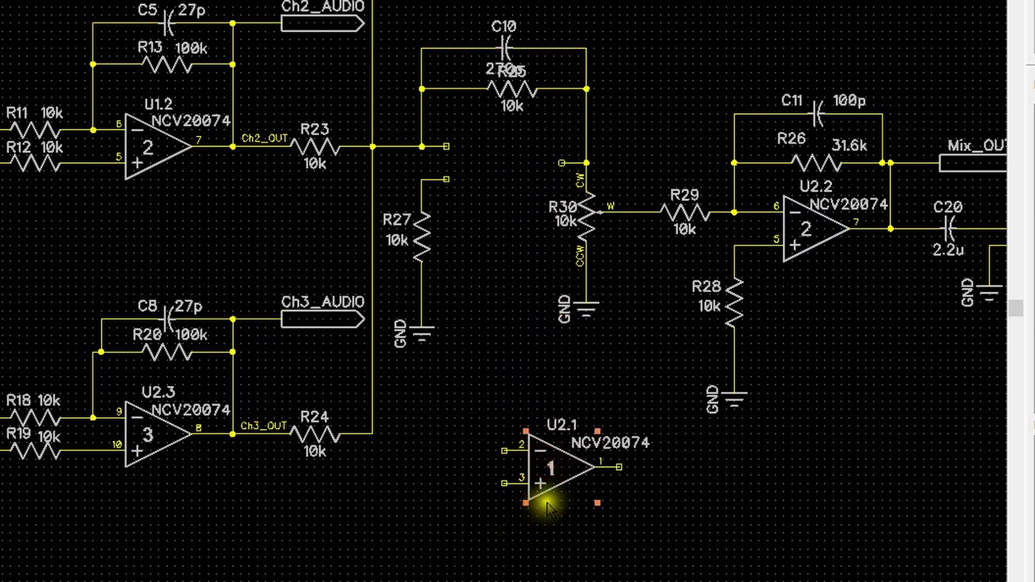
# Step: Move U2.1 back to its place in the mixing stage and reconnect its wires
pyautogui.moveTo(559, 446); pyautogui.dragTo(508, 170)
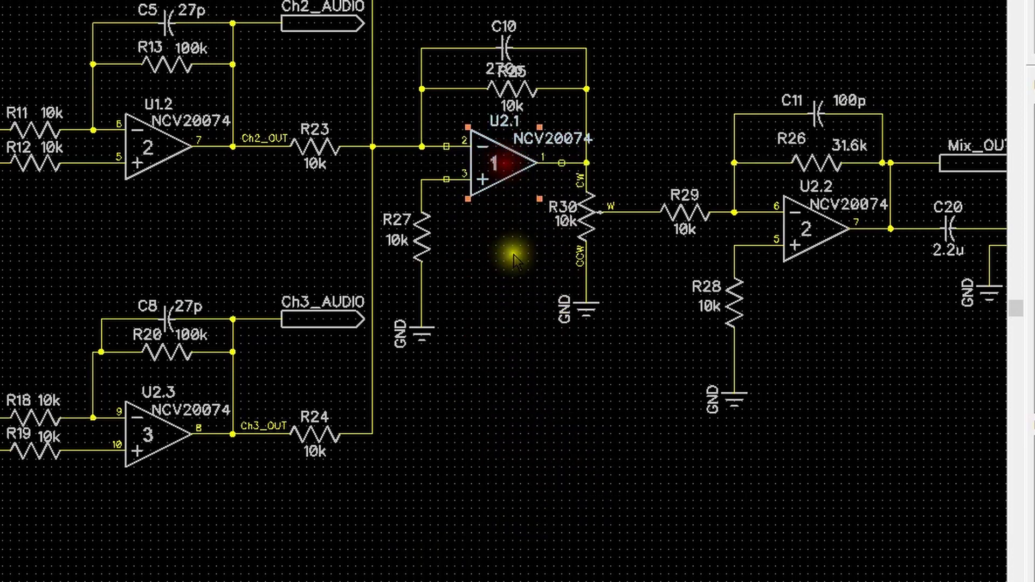
pyautogui.click(494, 162)
pyautogui.rightClick(493, 162)
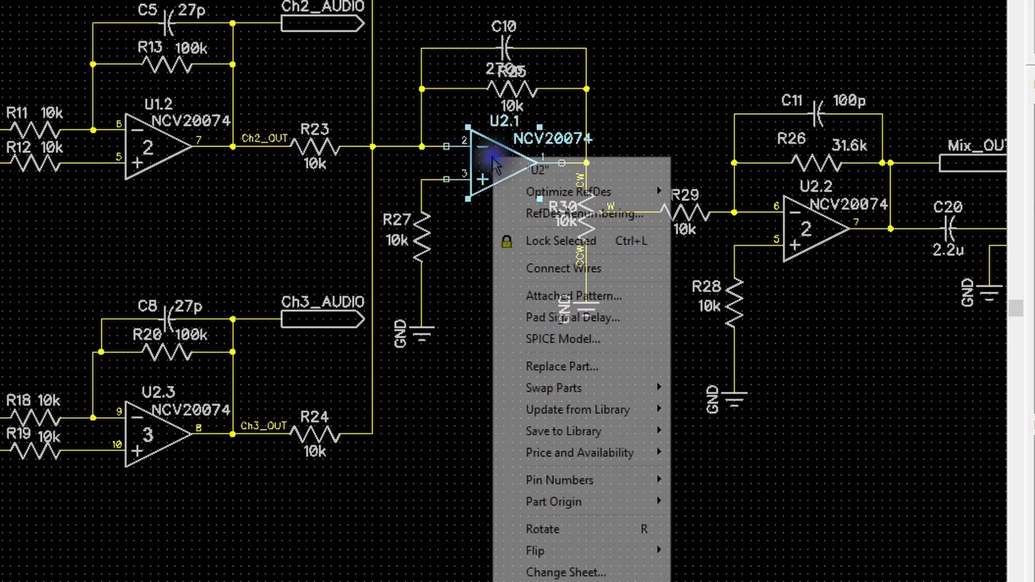
pyautogui.click(607, 268)
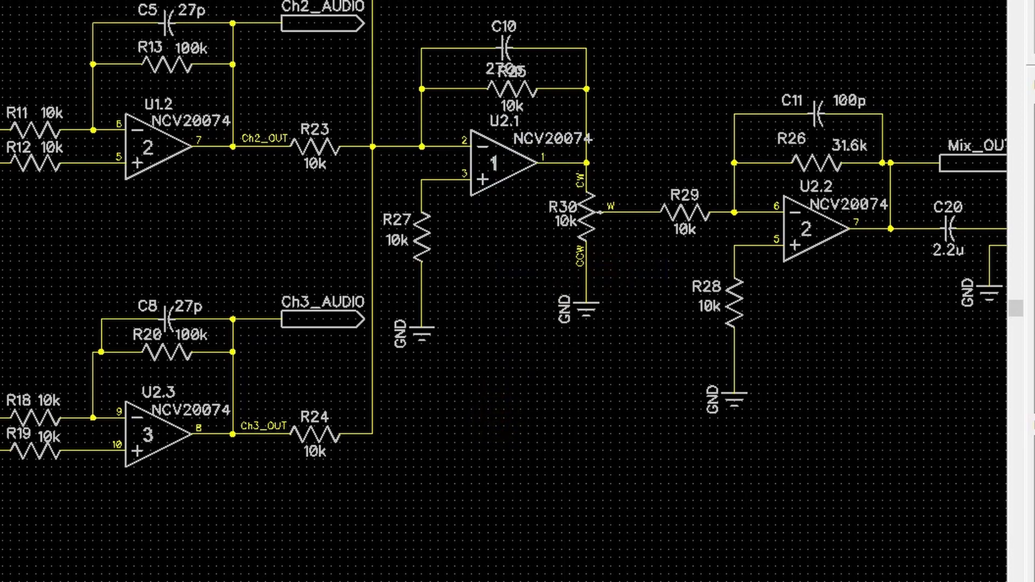
# Step: Shift U2.1's NCV20074 label clear of the feedback wire and align C11's vertical feedback wire with U2.2's output wire
pyautogui.scroll(-3, 521, 457)
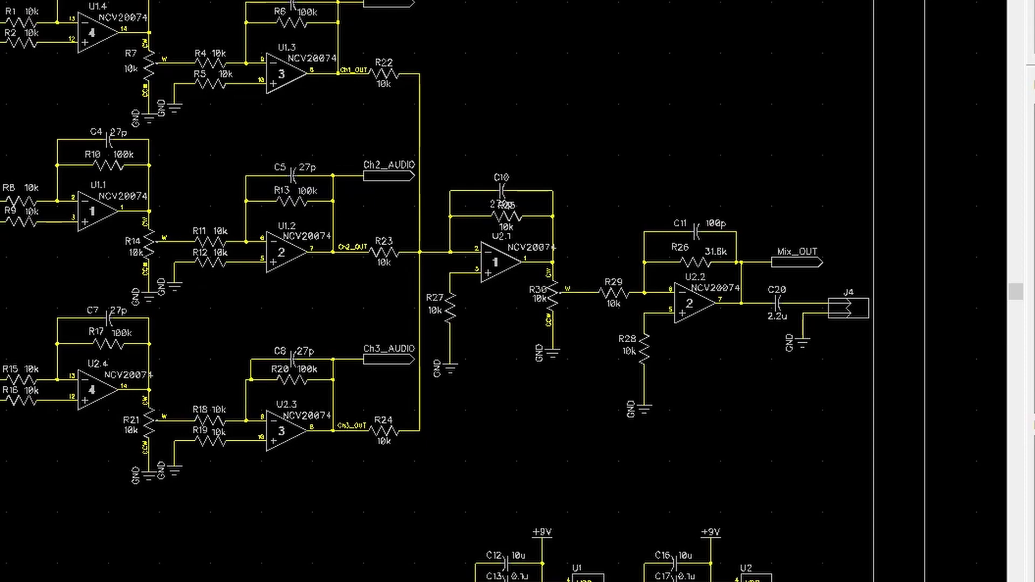
pyautogui.scroll(4, 517, 301)
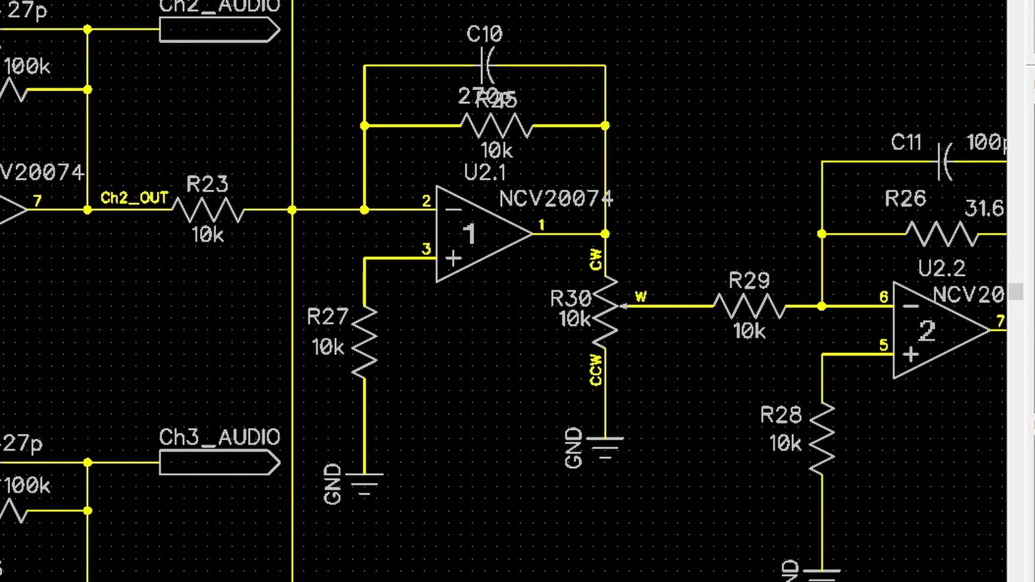
pyautogui.click(532, 194)
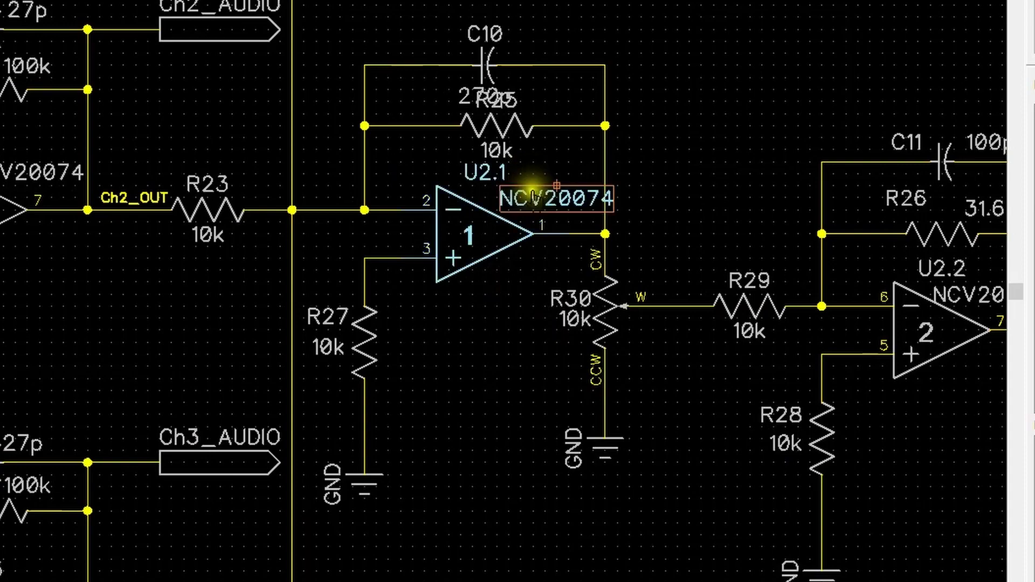
pyautogui.moveTo(539, 201); pyautogui.dragTo(527, 199)
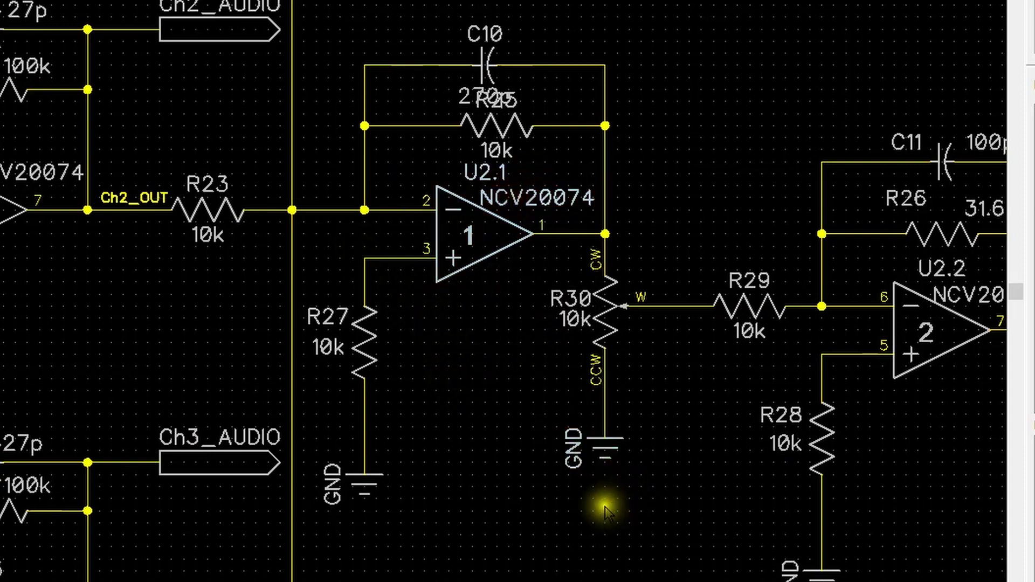
pyautogui.scroll(-1, 520, 474)
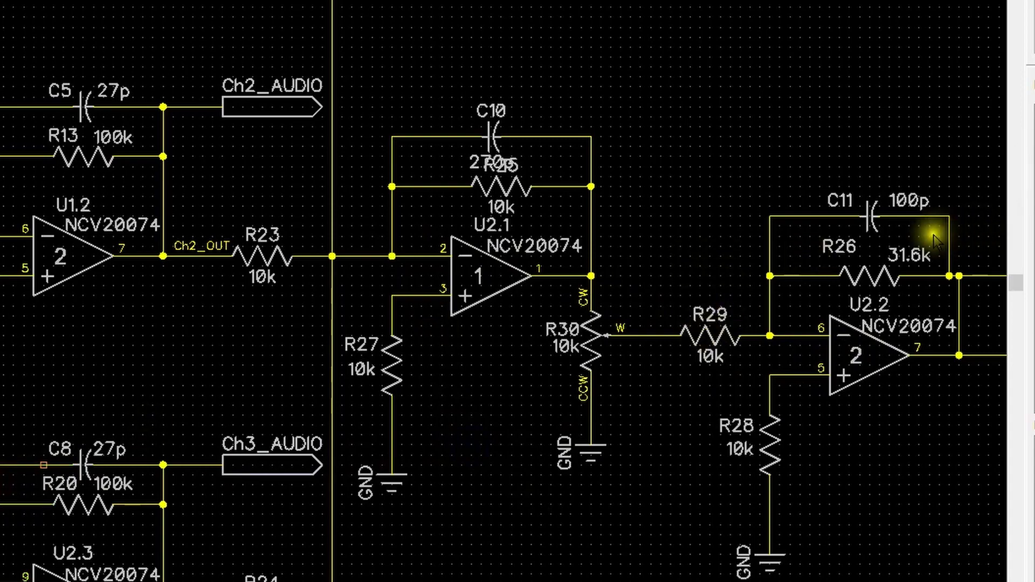
pyautogui.moveTo(948, 239); pyautogui.dragTo(959, 240)
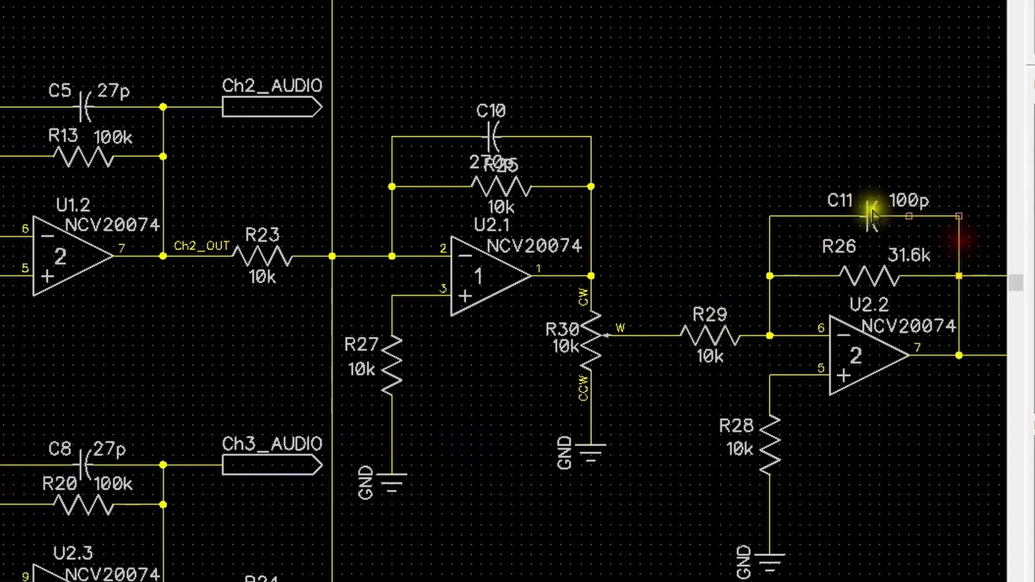
# Step: Move R29's 10k value label below and away from the resistor, rotating it through its orientations
pyautogui.scroll(-3, 728, 202)
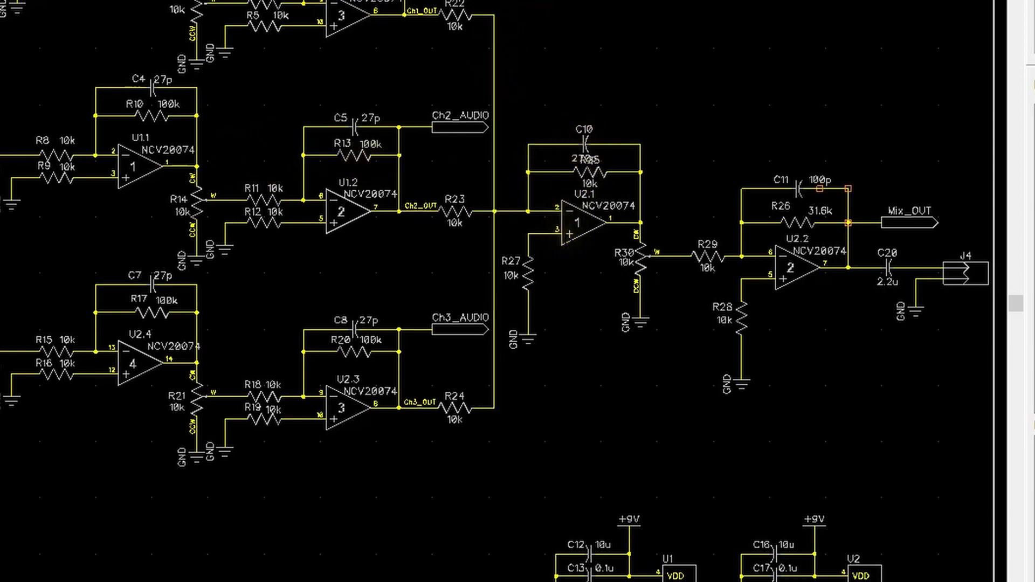
pyautogui.scroll(4, 679, 202)
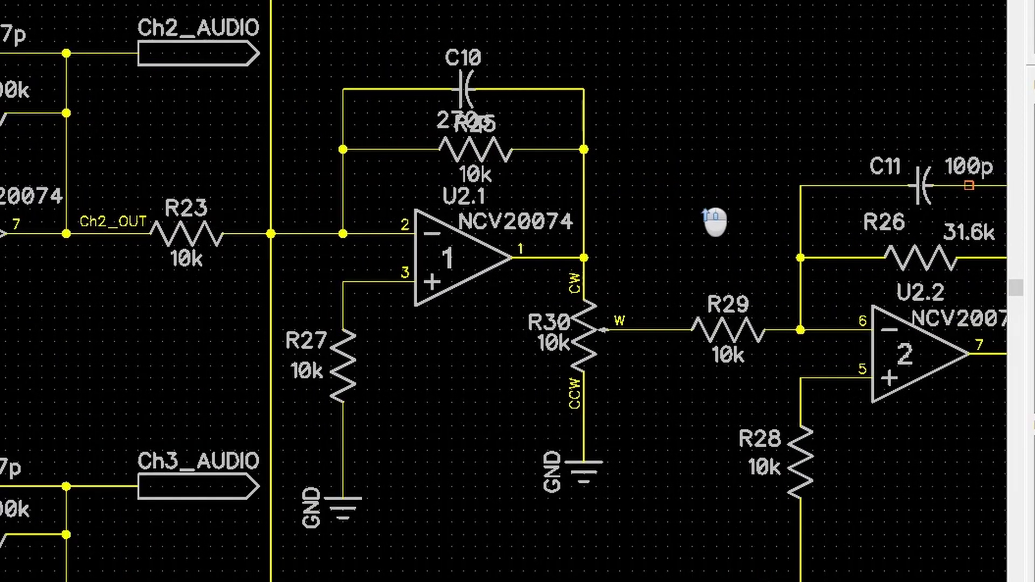
pyautogui.scroll(1, 715, 223)
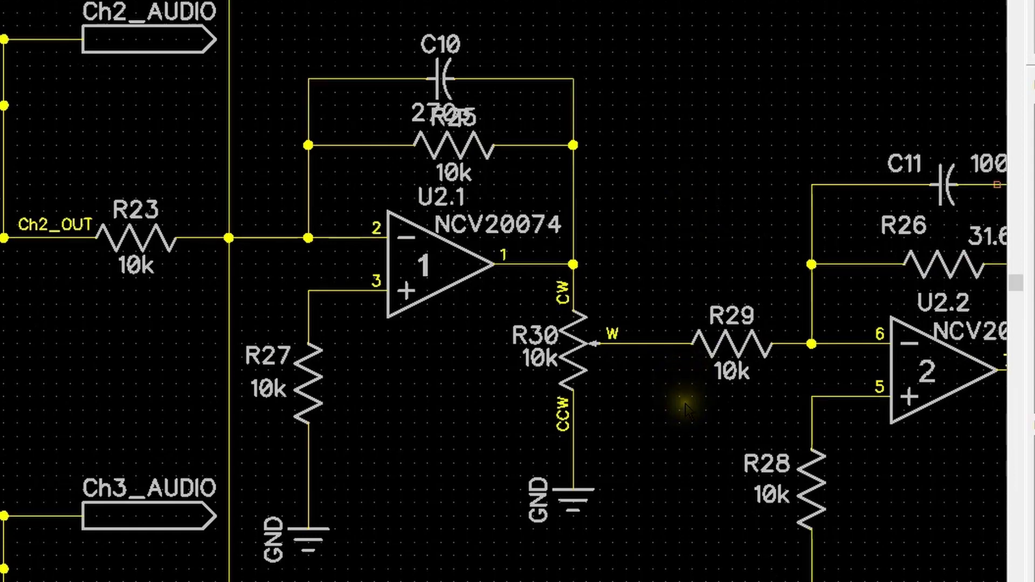
pyautogui.moveTo(735, 372); pyautogui.dragTo(695, 406)
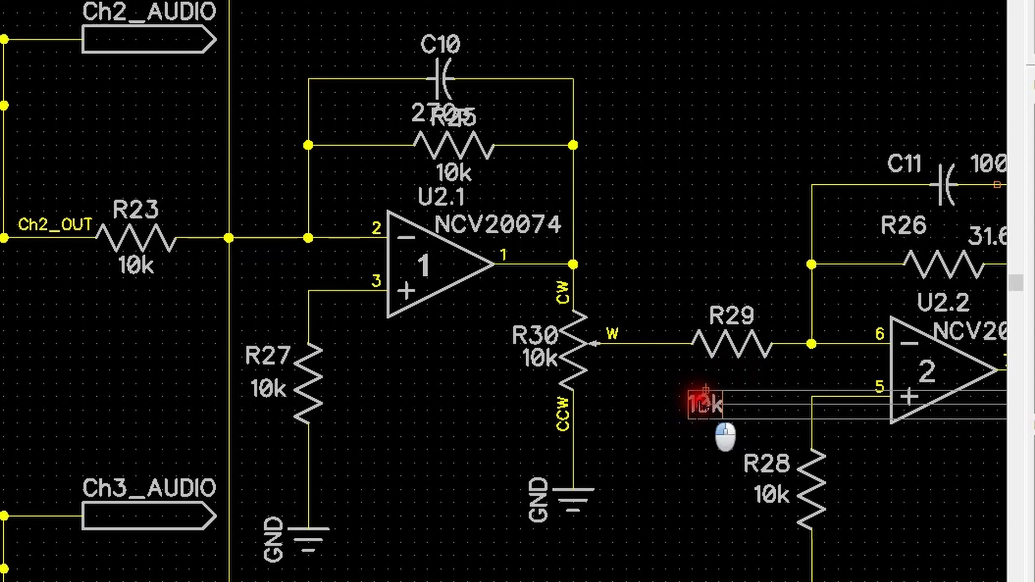
pyautogui.press('space')
pyautogui.moveTo(696, 405); pyautogui.dragTo(696, 405)
pyautogui.press('space')
pyautogui.press('space')
pyautogui.press('space')
pyautogui.press('space')
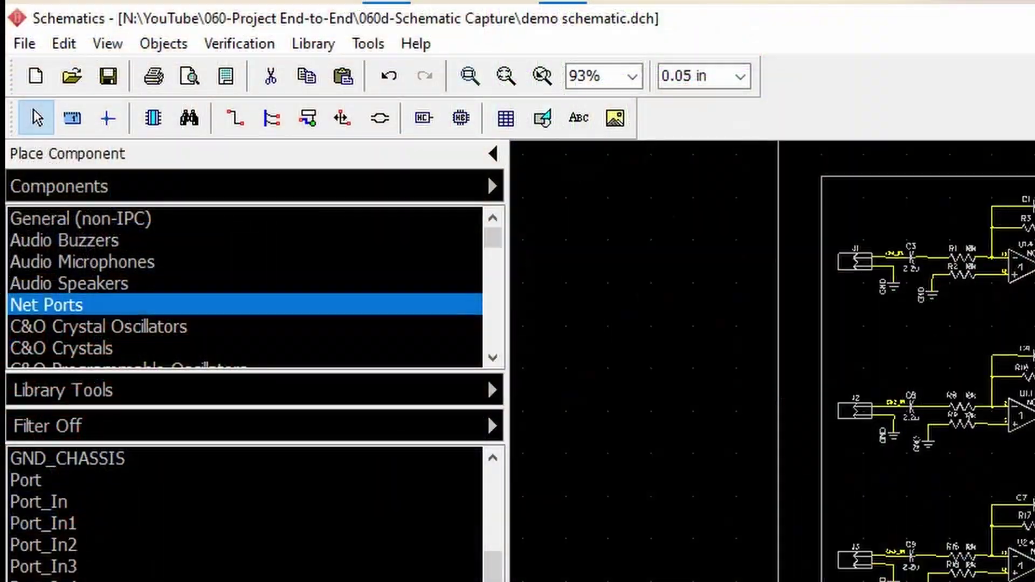
# Step: Export the bill of materials, grouped by name and value, to an Excel CSV file using the offered CSV settings
pyautogui.click(162, 44)
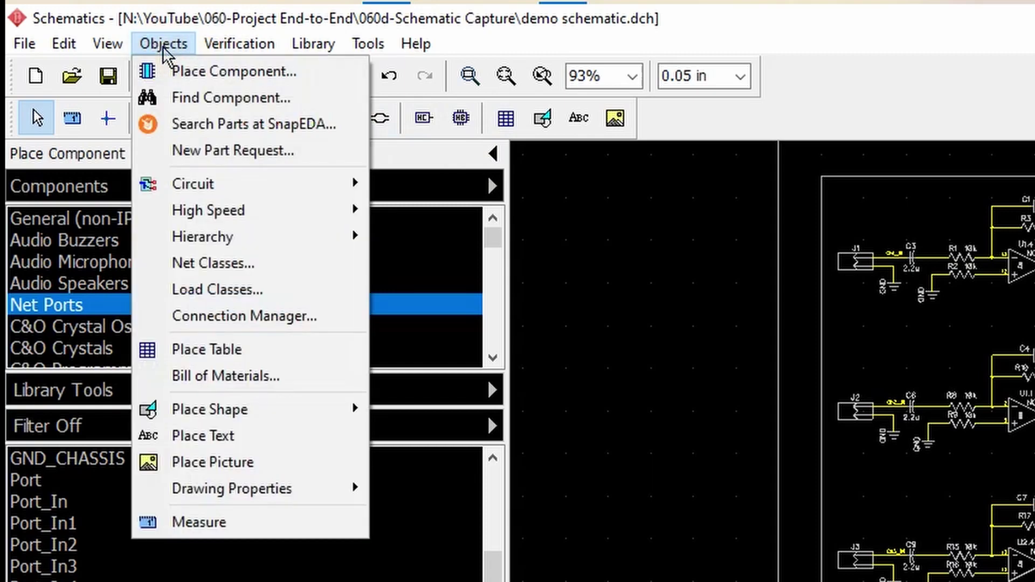
pyautogui.click(215, 378)
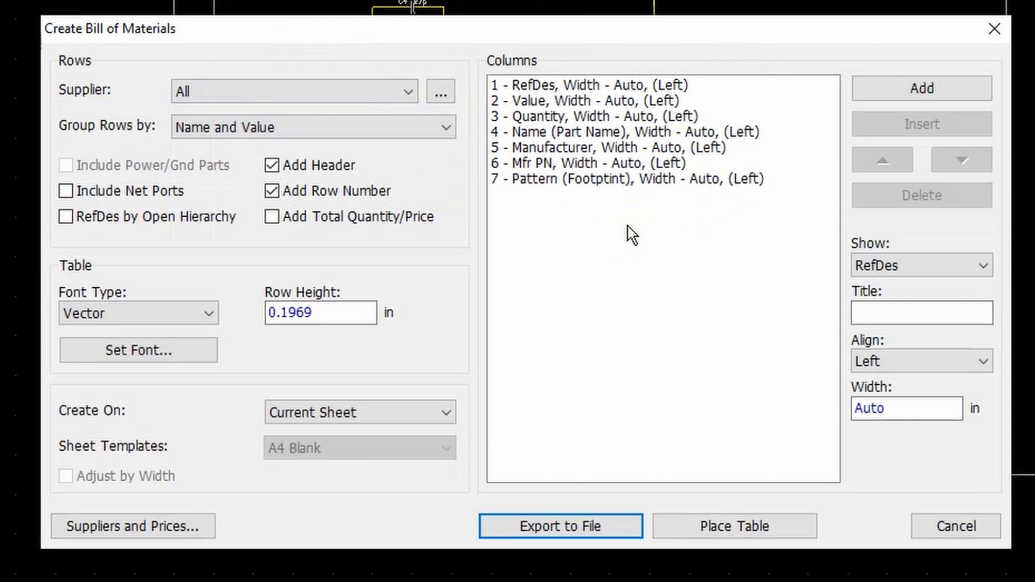
pyautogui.click(563, 532)
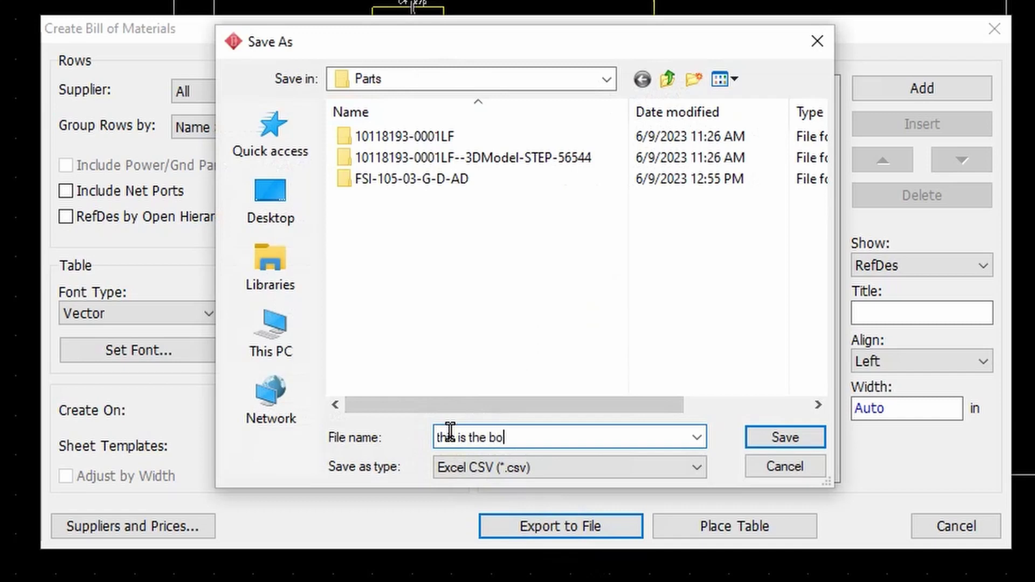
pyautogui.click(783, 439)
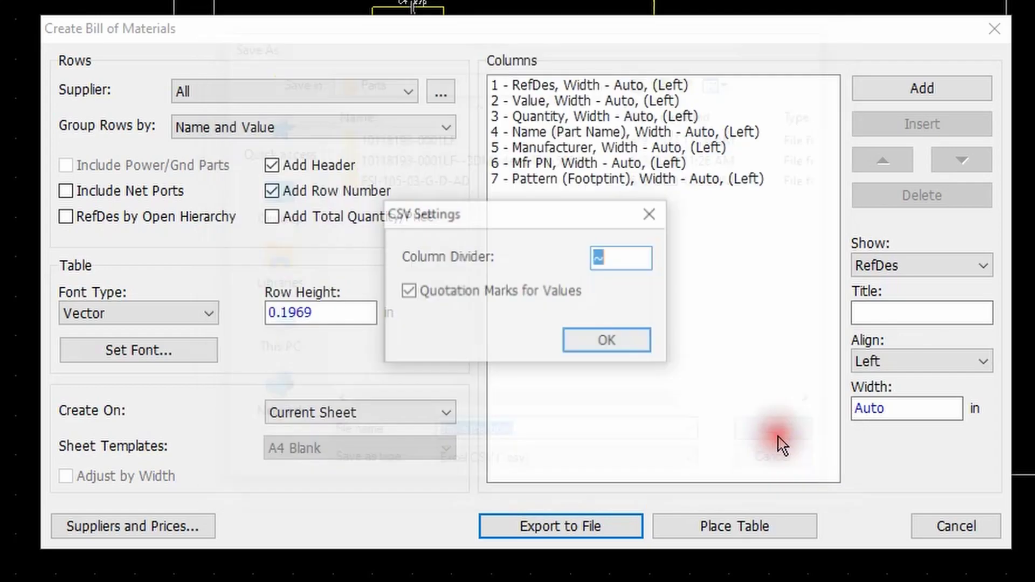
pyautogui.click(601, 348)
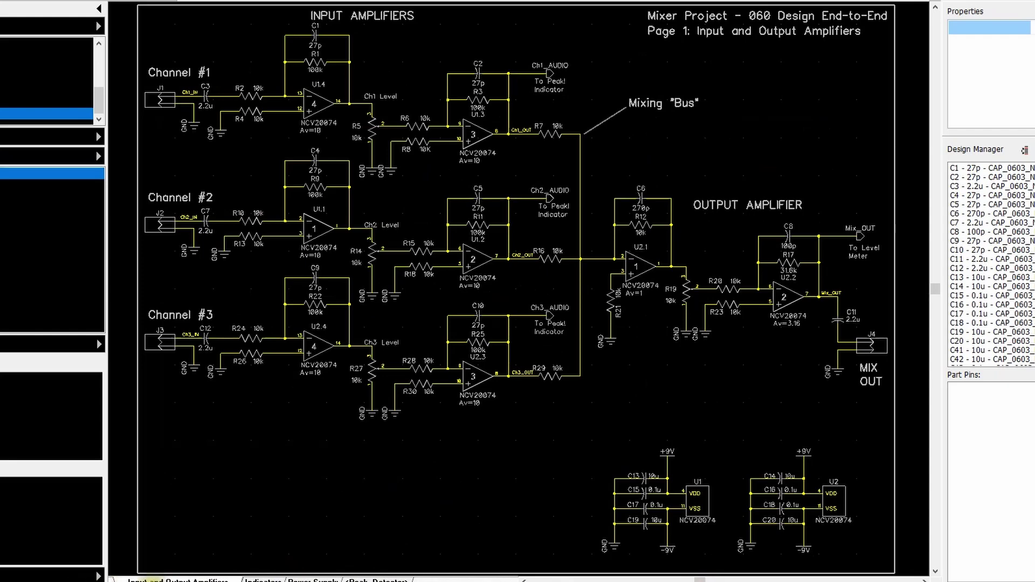
# Step: Review the Indicators, Power Supply and Peak Detector sheets of the finished mixer schematic
pyautogui.click(268, 580)
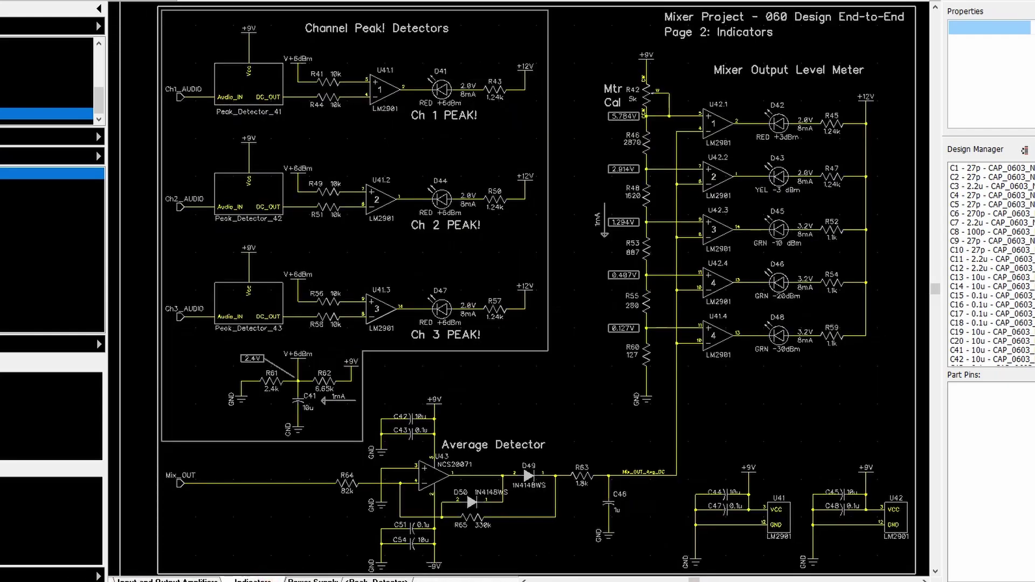
pyautogui.click(311, 580)
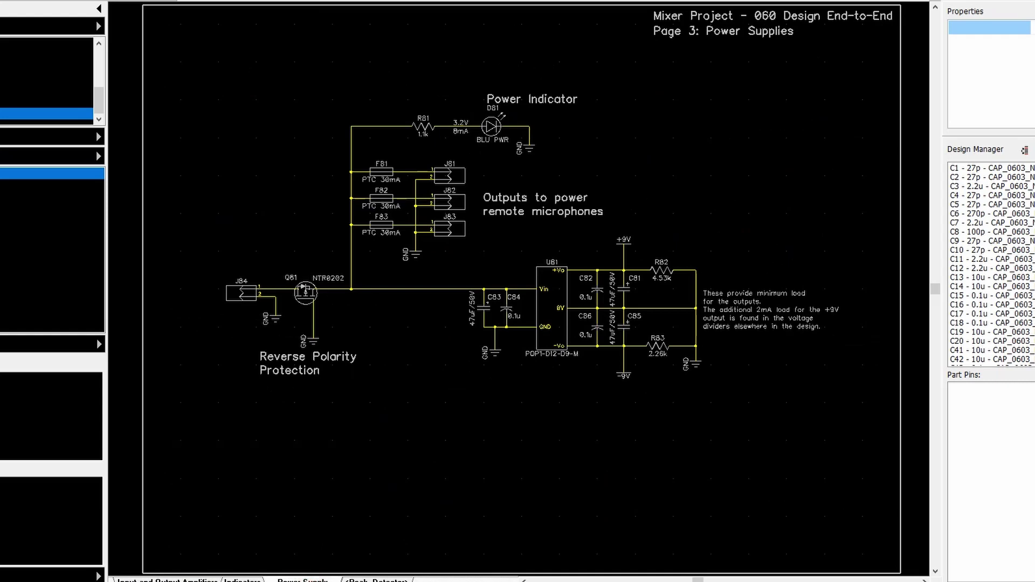
pyautogui.click(372, 580)
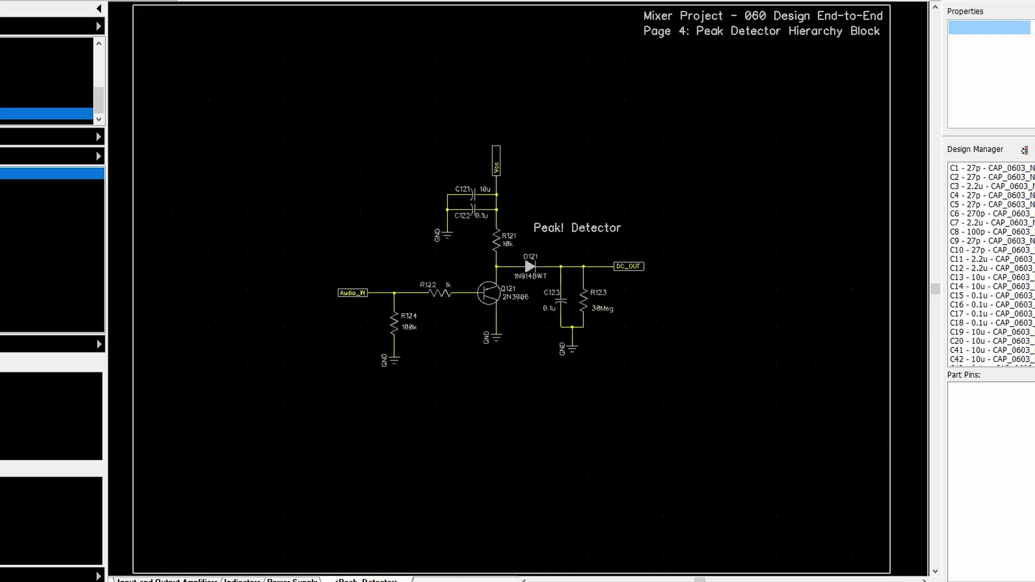